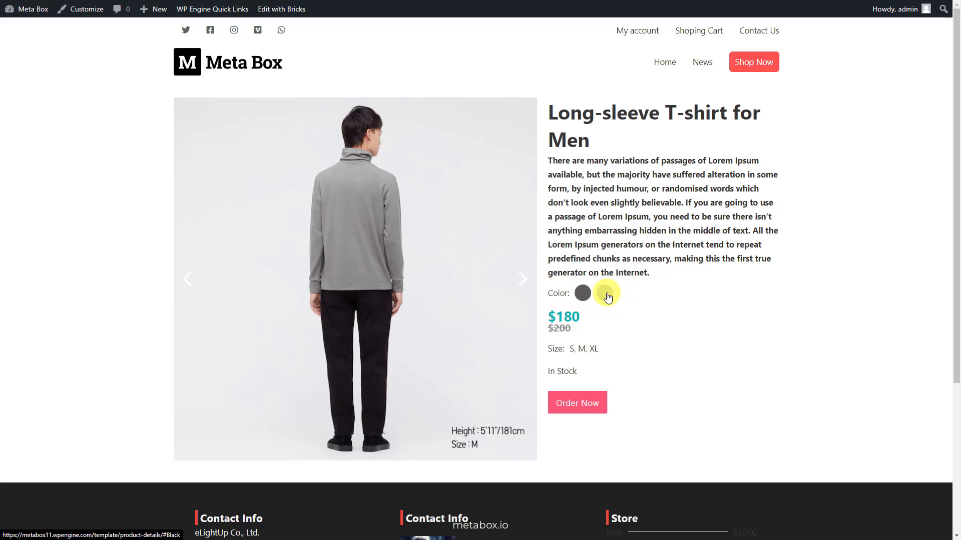
Switch the shirt between its black and grey variations, then browse the Meta Box extensions list
click(606, 295)
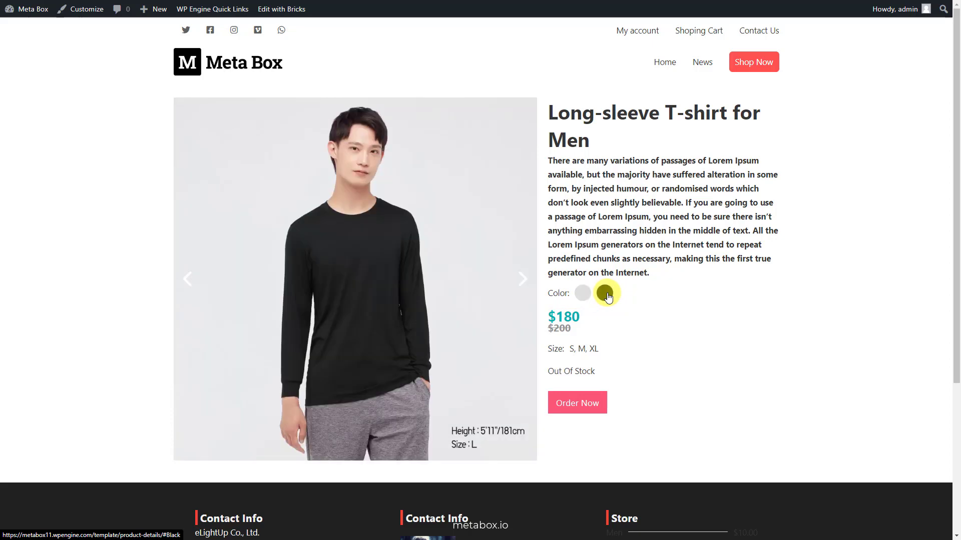
click(583, 294)
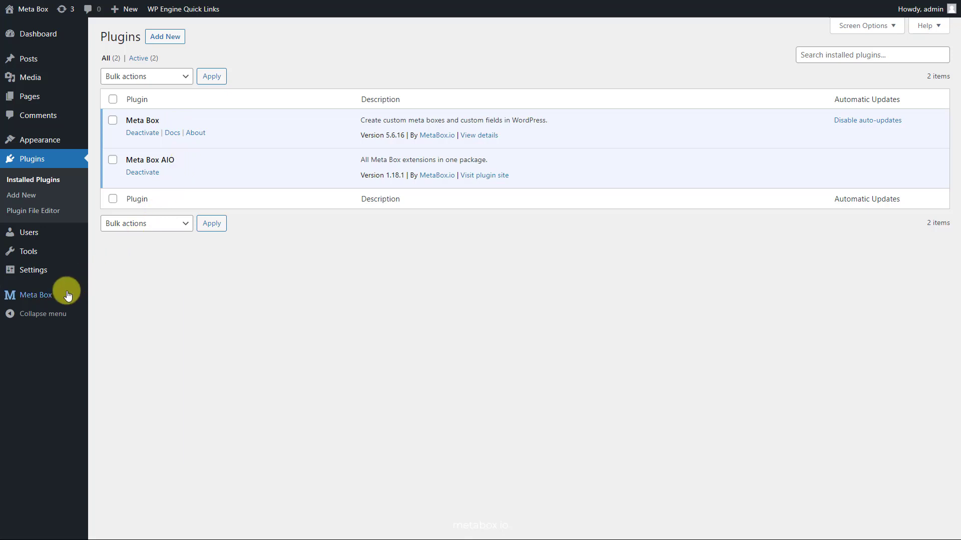
mouse_move(65, 294)
click(114, 404)
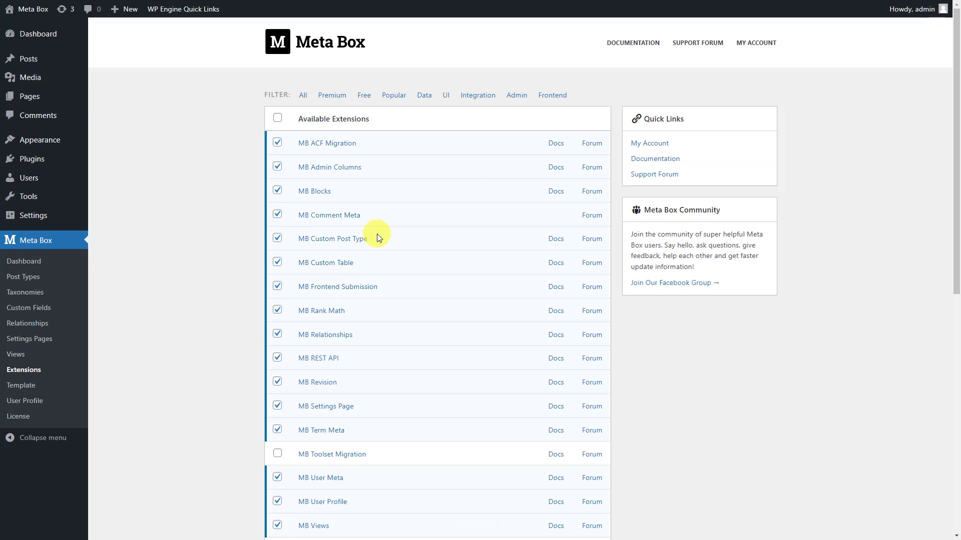
scroll(377, 233, down, 3)
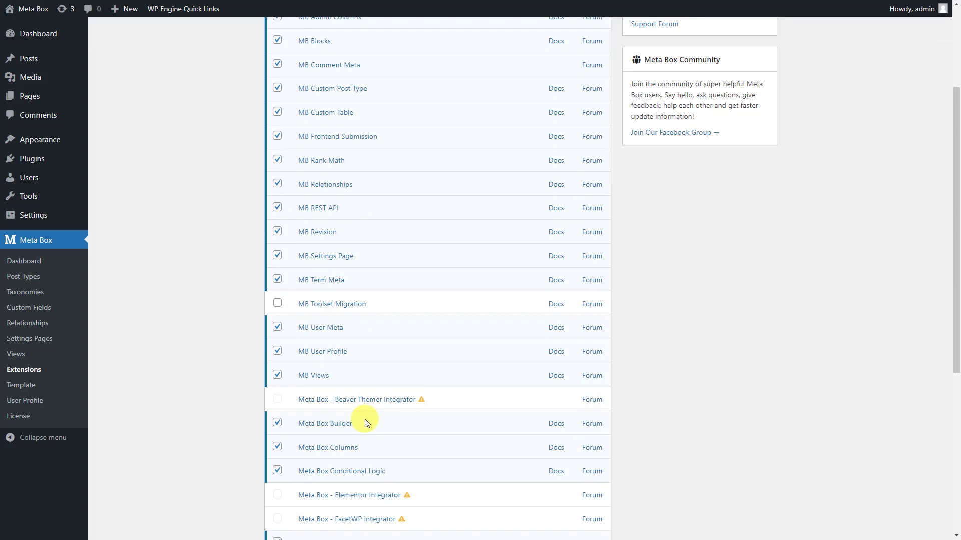
scroll(364, 420, down, 3)
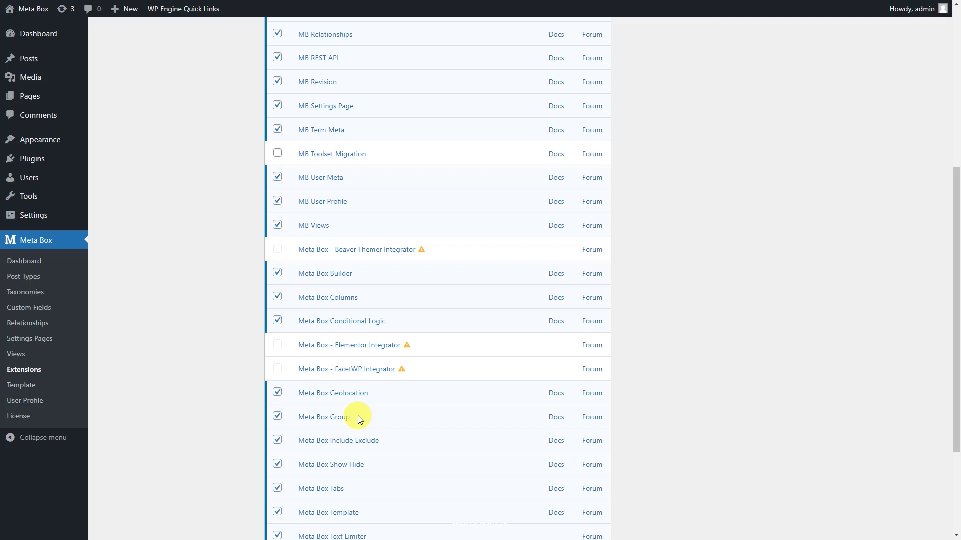
Activate the Bricks theme under Appearance > Themes
mouse_move(65, 141)
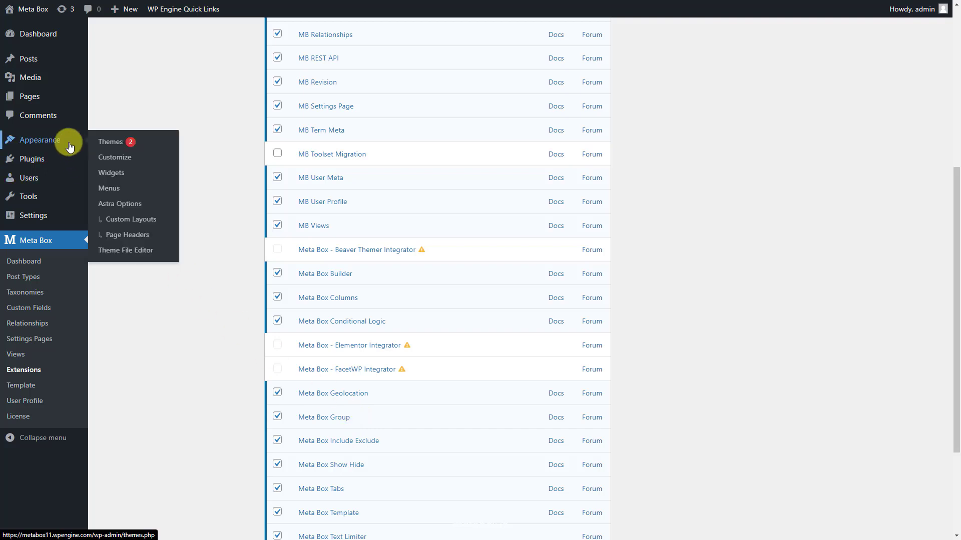
click(118, 147)
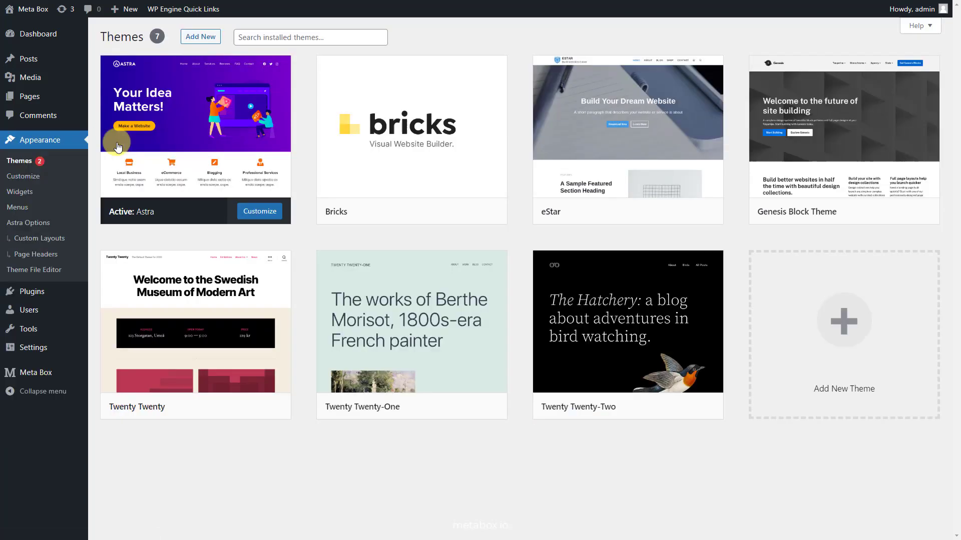
click(423, 211)
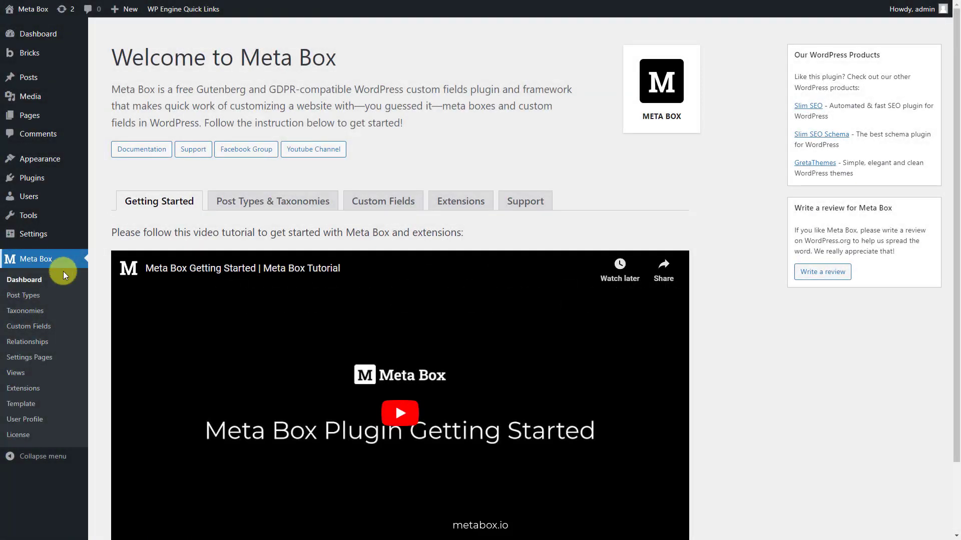
Publish a new Meta Box post type with plural name 'Online Shops' and singular 'Online Shop'
click(58, 298)
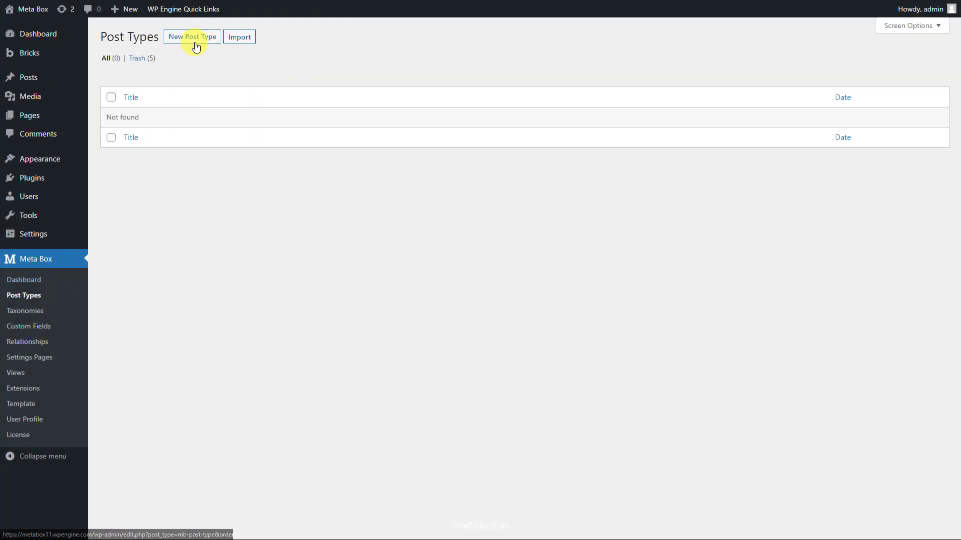
click(196, 47)
click(425, 95)
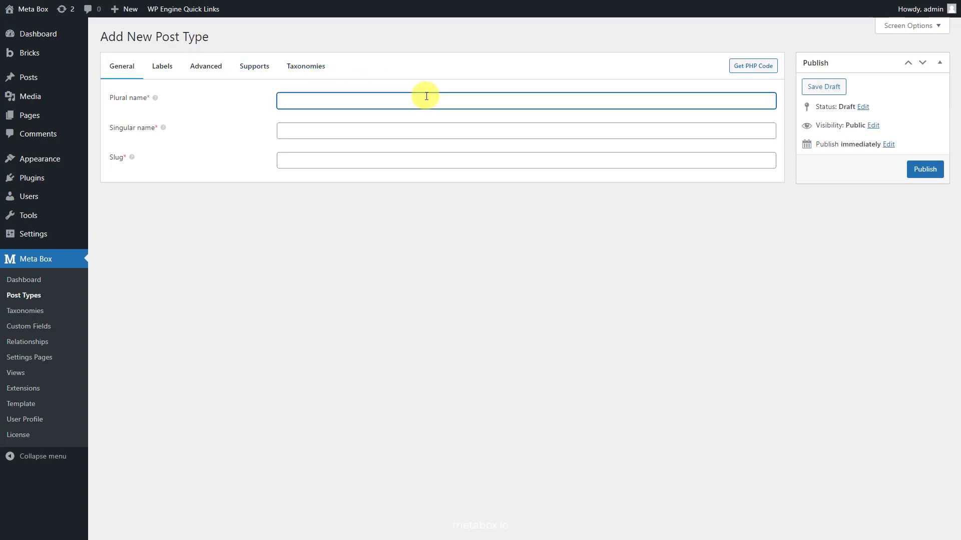
text(Online Shops)
click(440, 128)
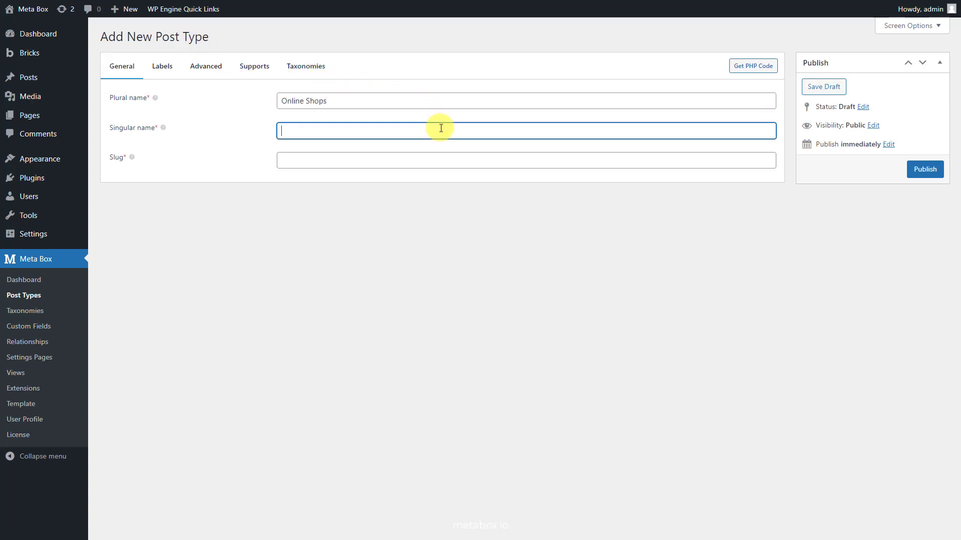
text(Online Shop)
click(911, 170)
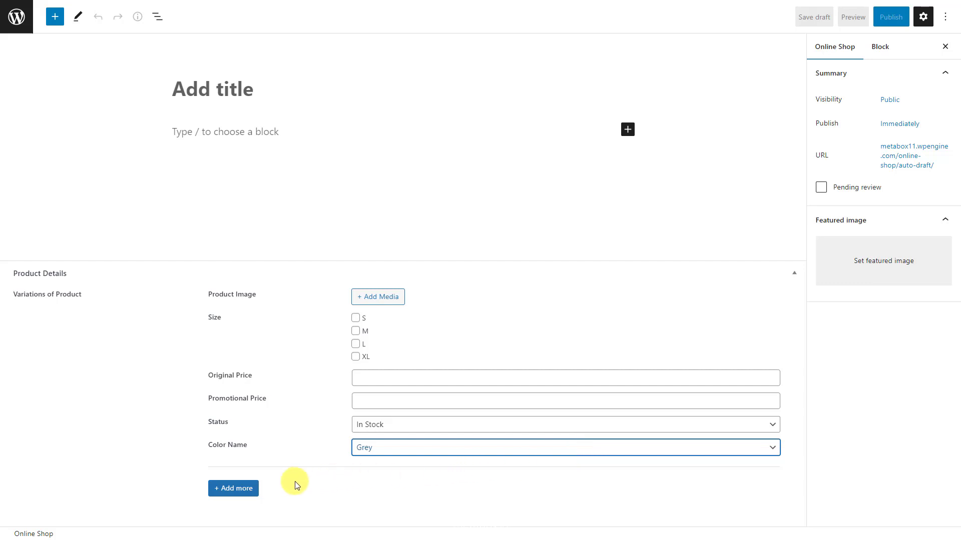
click(233, 489)
scroll(255, 495, down, 3)
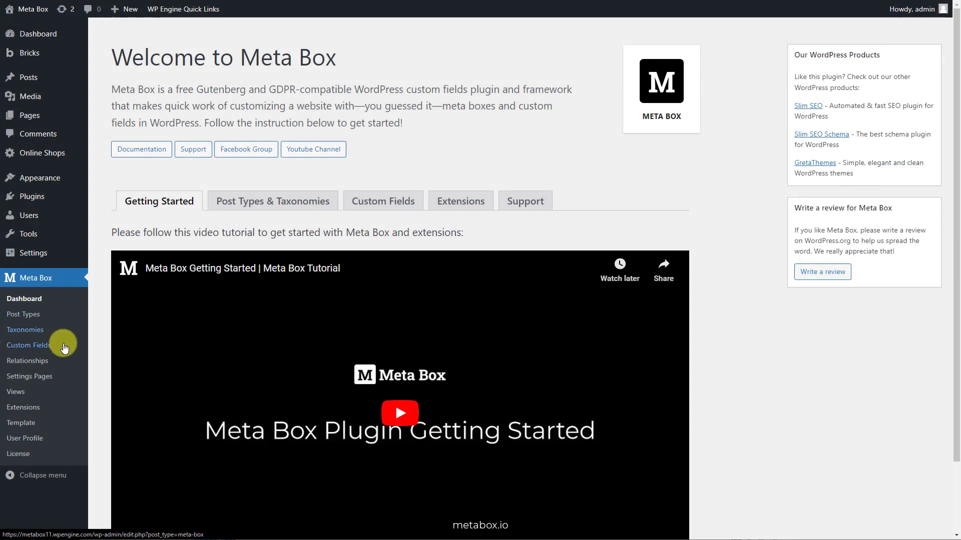
Create a new field group titled 'Product Details' and add a Group field to it
click(64, 349)
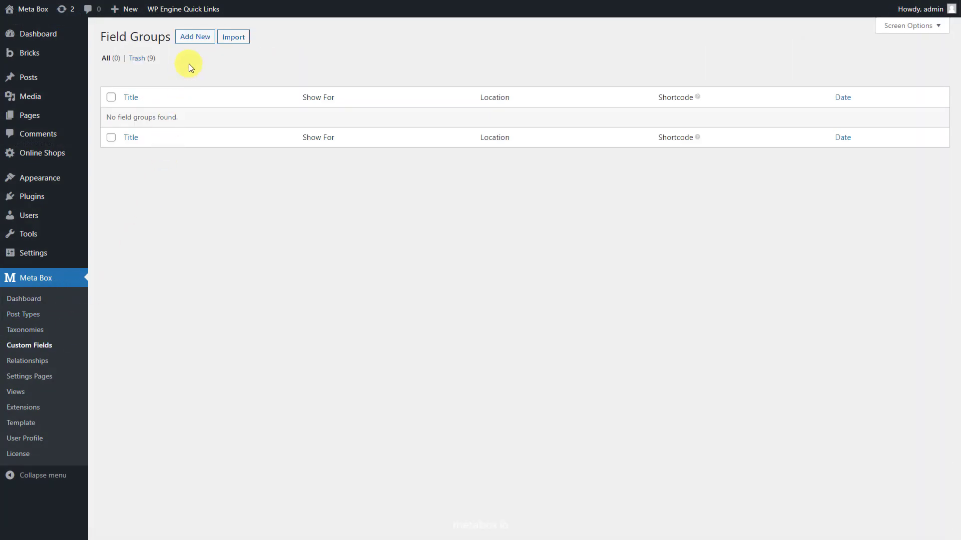
click(192, 37)
text(Product Details)
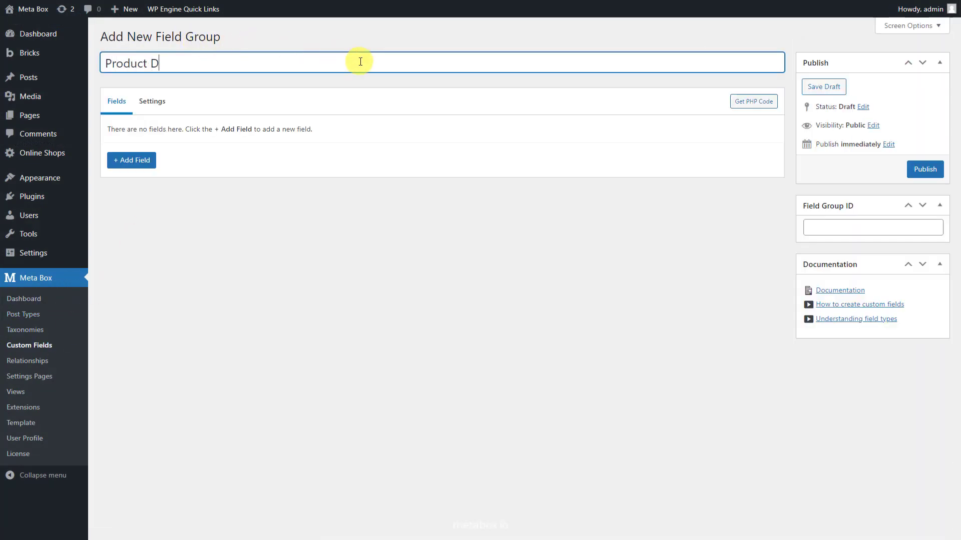
click(152, 168)
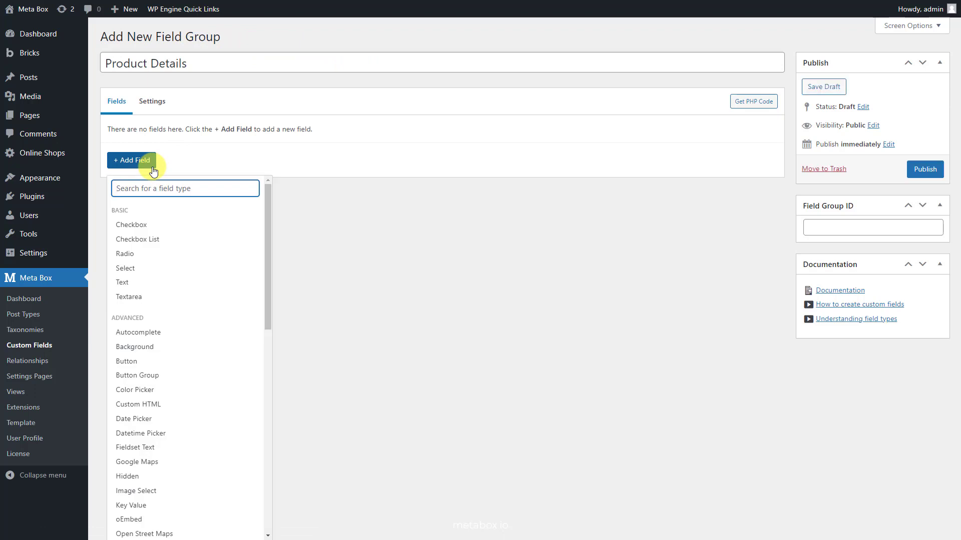
text(gr)
click(155, 274)
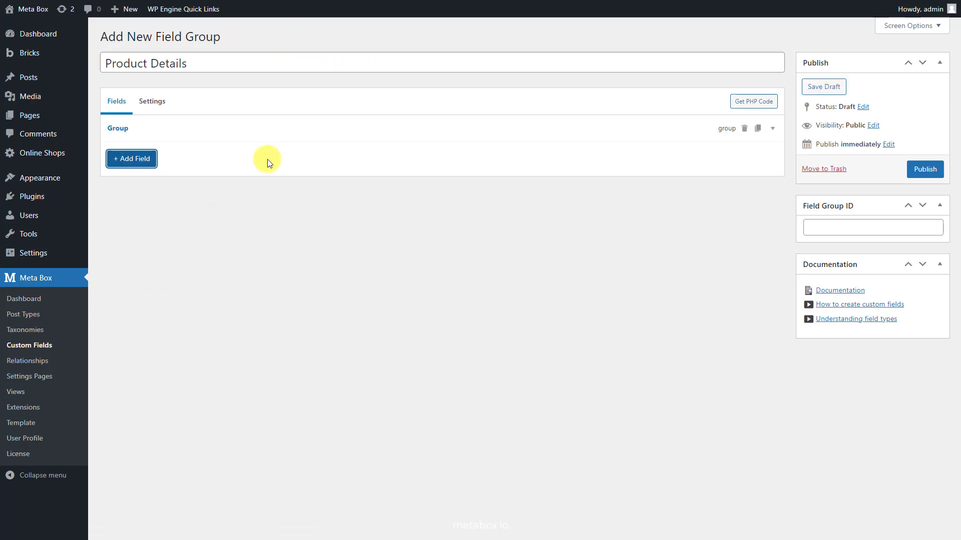
Rename the group to 'Variations of Product' and make it cloneable
triple_click(382, 176)
text(Variations of Product)
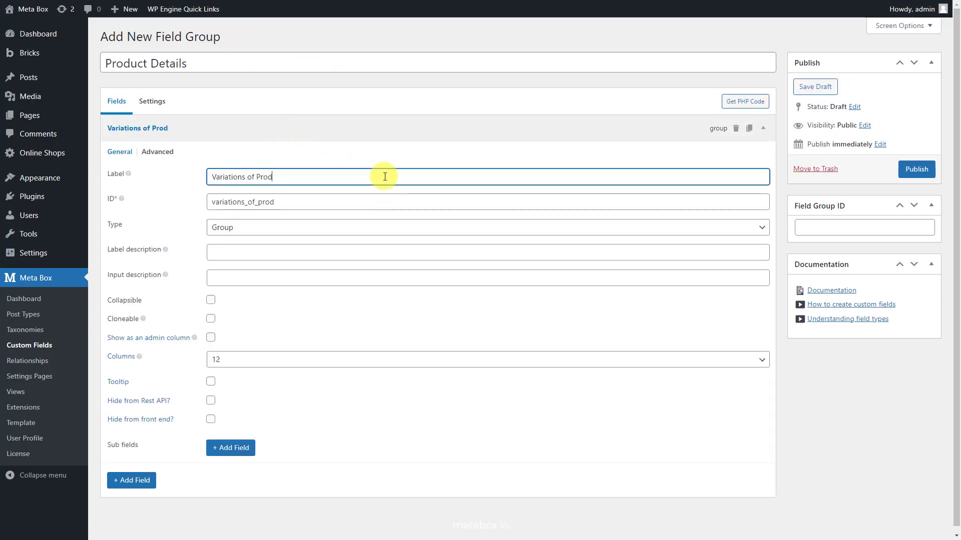
click(211, 319)
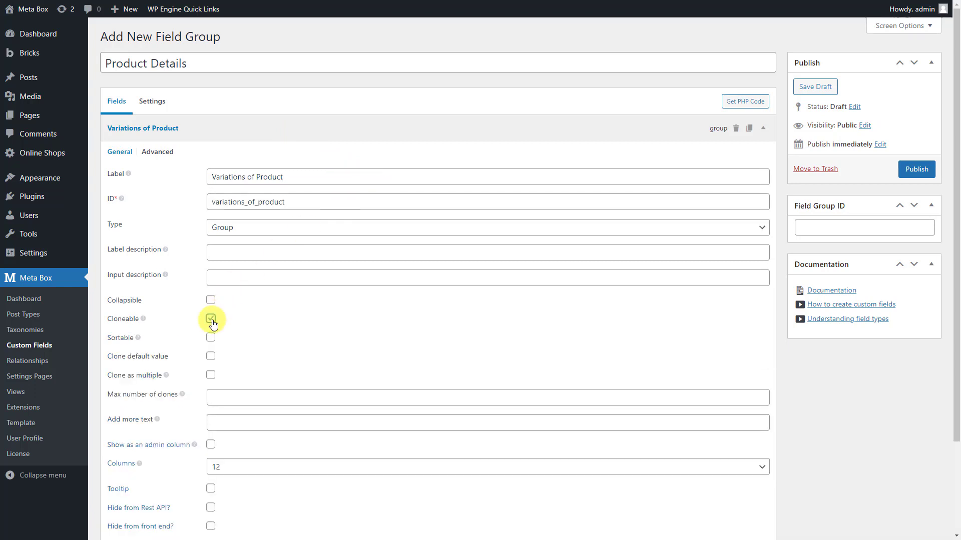
scroll(268, 322, down, 3)
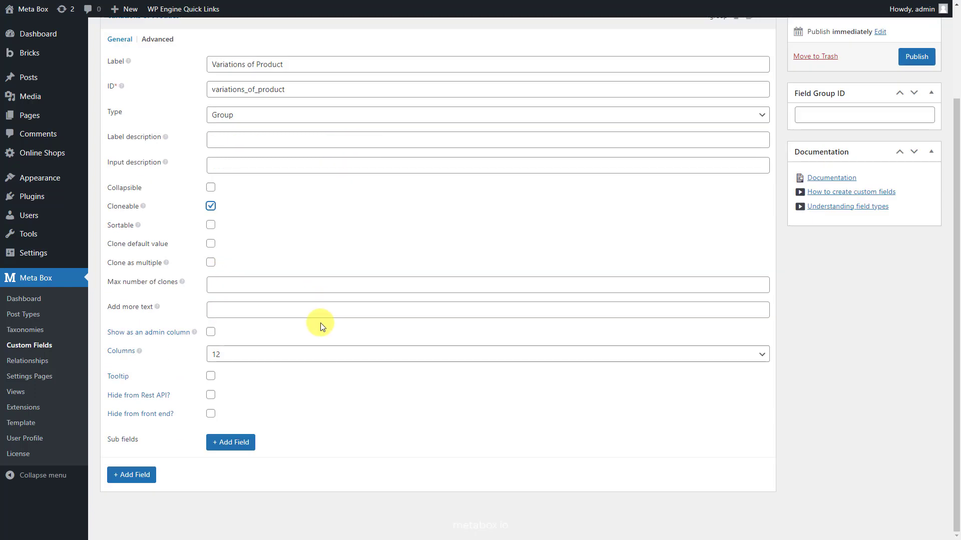
Add an Image Advanced sub-field labelled 'Product Image' to the group
click(252, 447)
text(image)
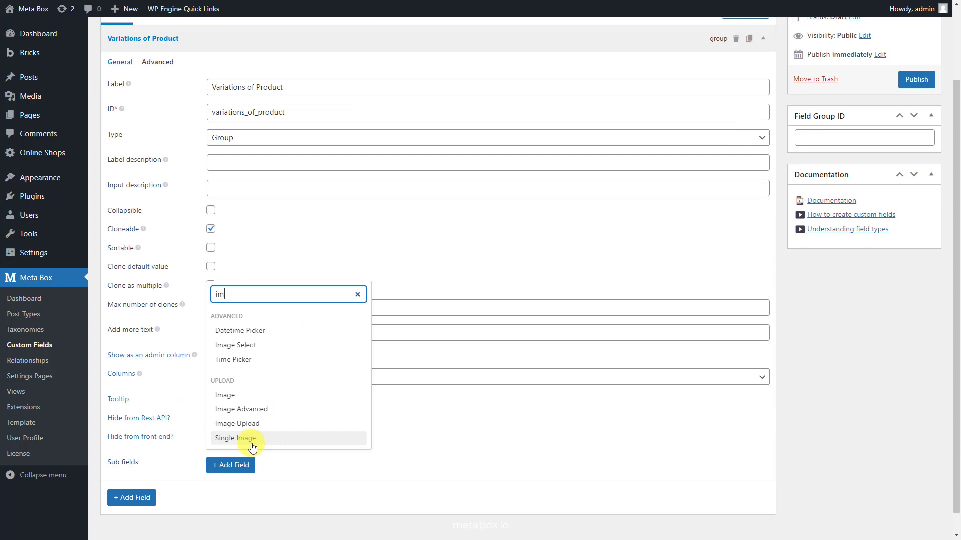
click(262, 410)
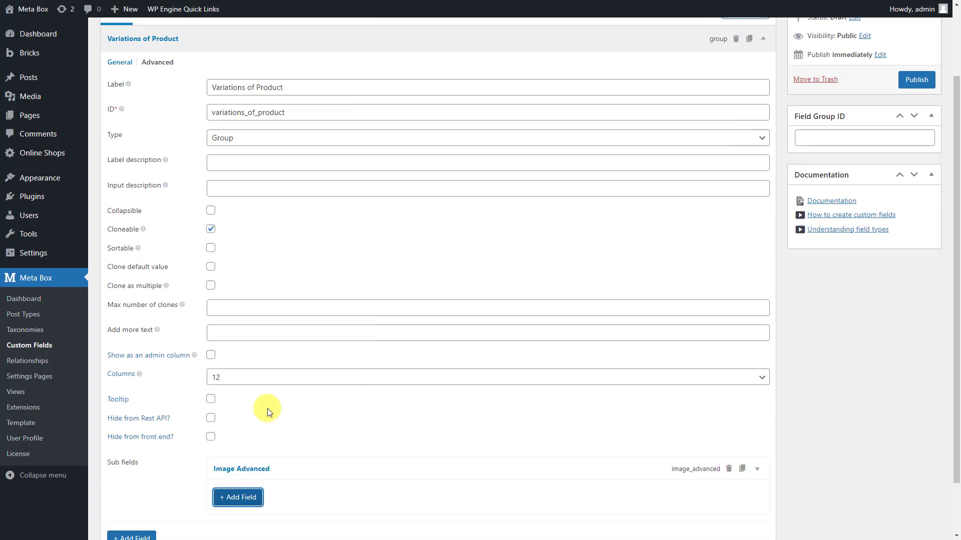
scroll(454, 525, down, 2)
click(463, 415)
key(ctrl+a)
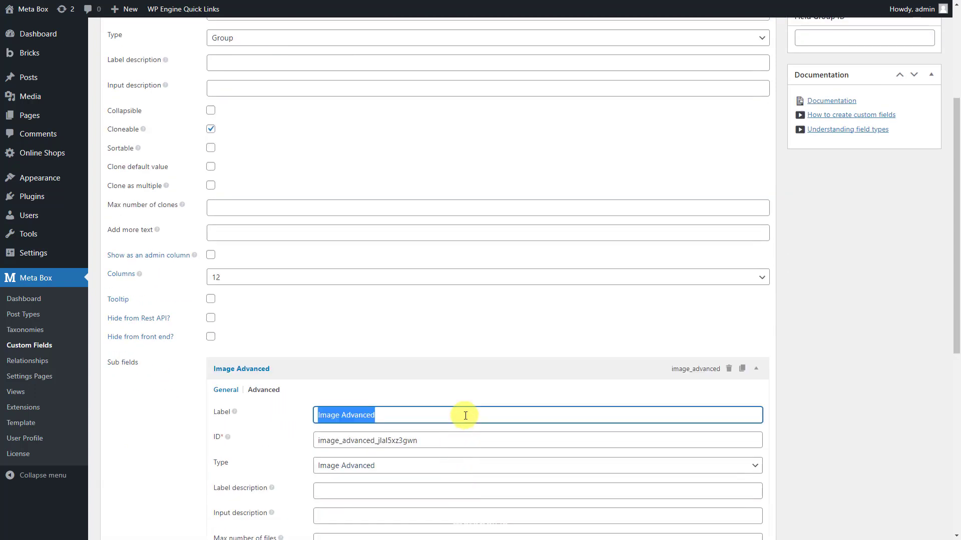
text(Product Image)
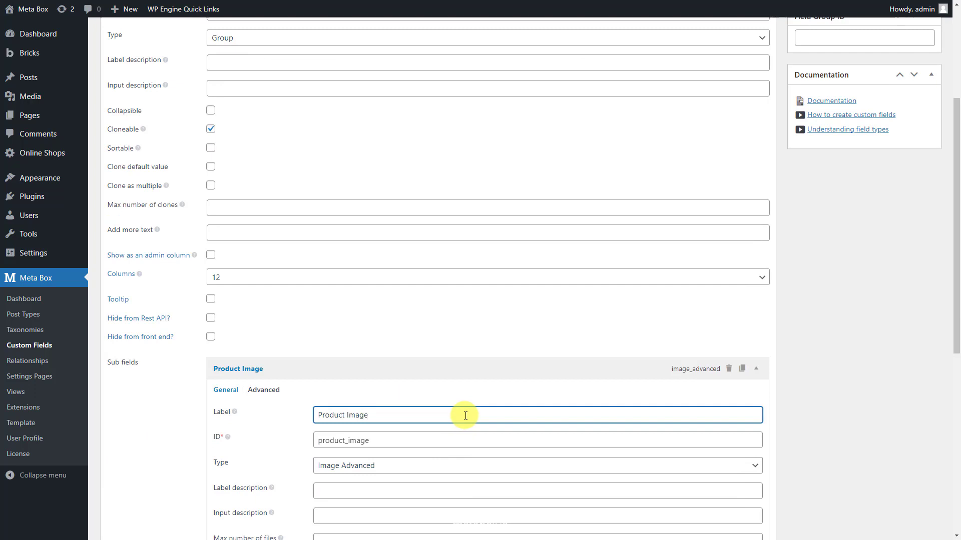
click(452, 371)
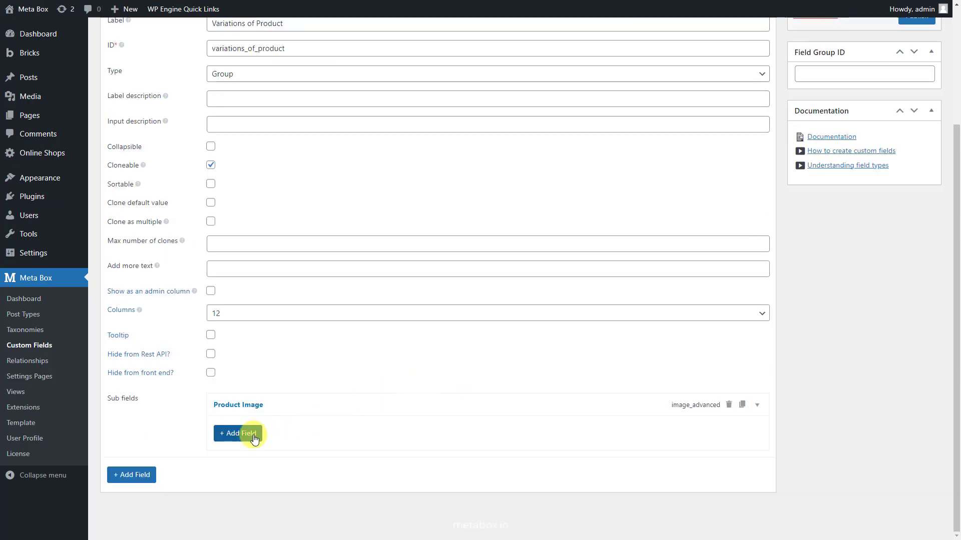
Add a Checkbox List sub-field named 'Size' with the pasted size choices
click(253, 436)
text(check)
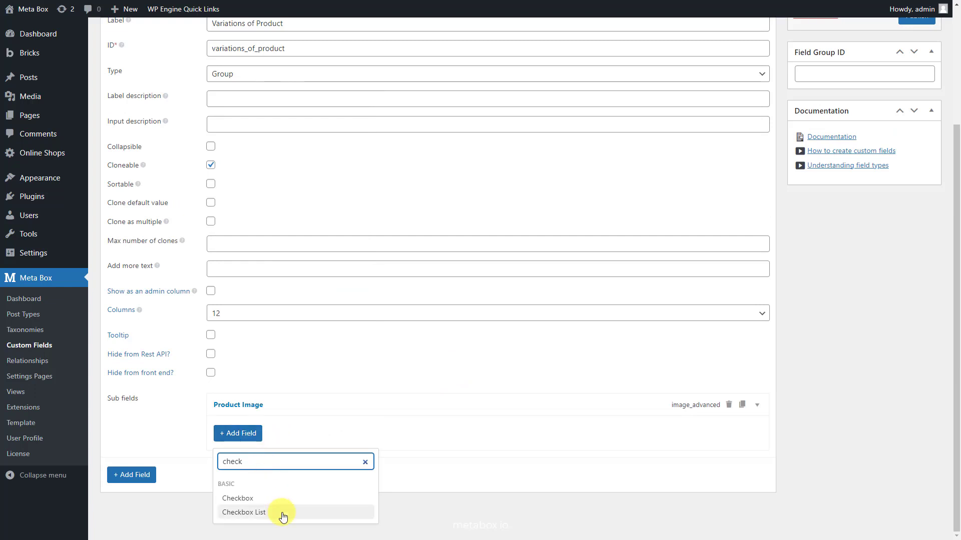
click(281, 511)
click(338, 428)
triple_click(438, 471)
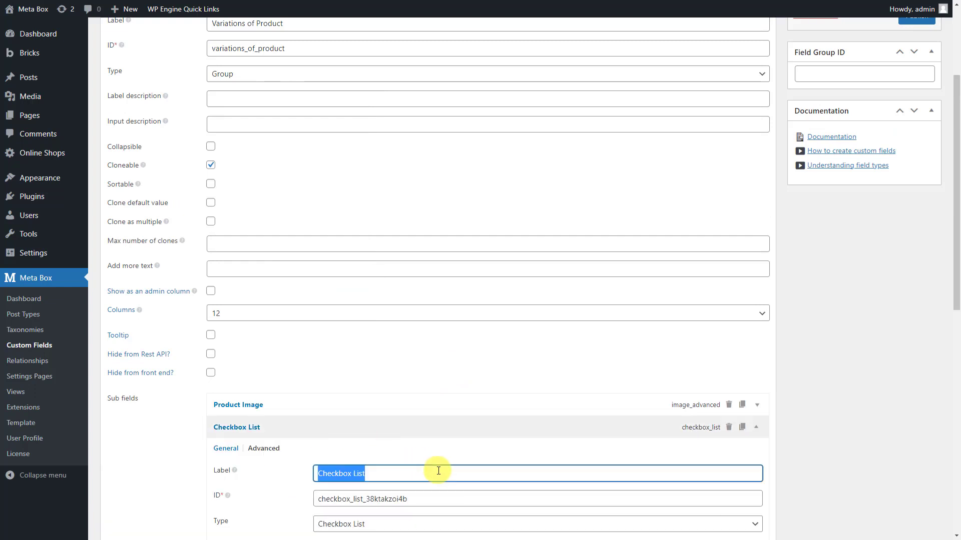
text(Size)
scroll(438, 471, down, 6)
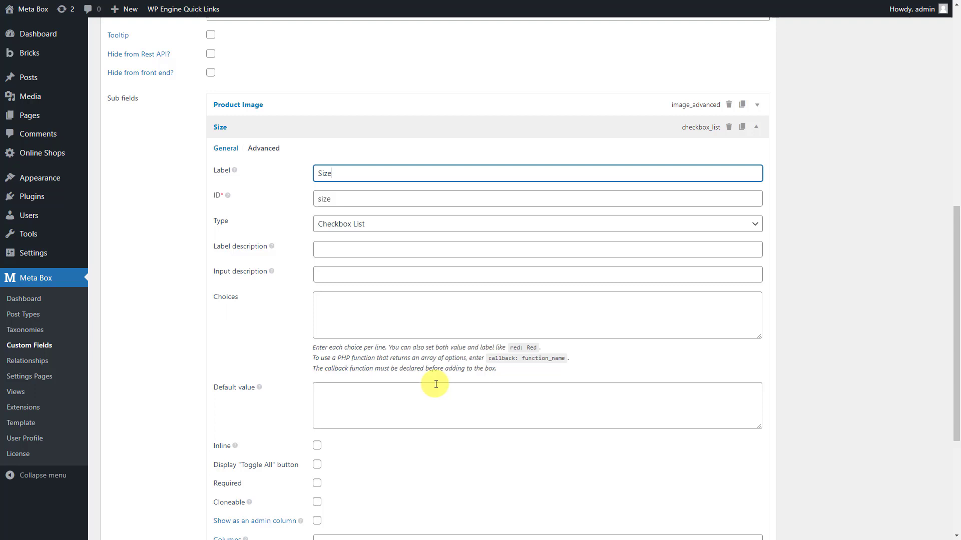
click(446, 332)
key(ctrl+v)
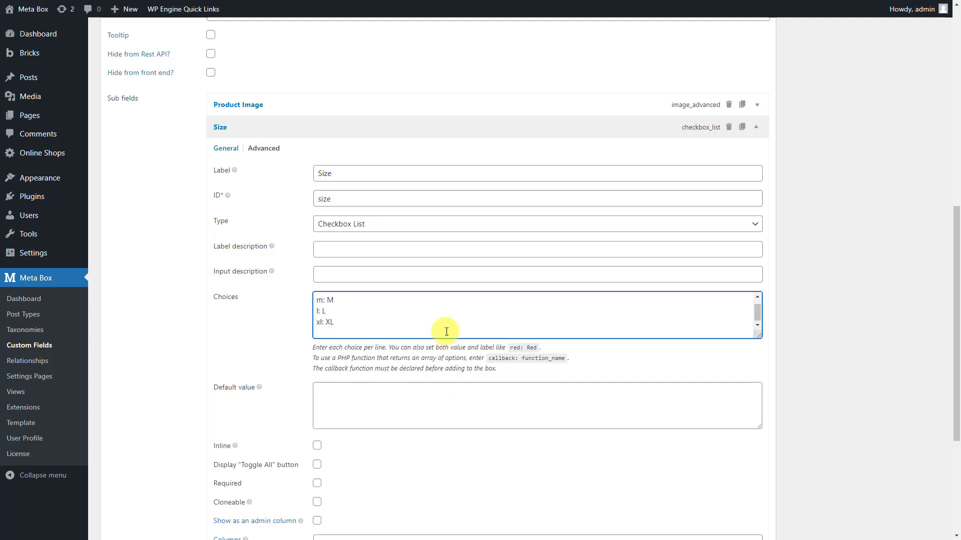
click(385, 126)
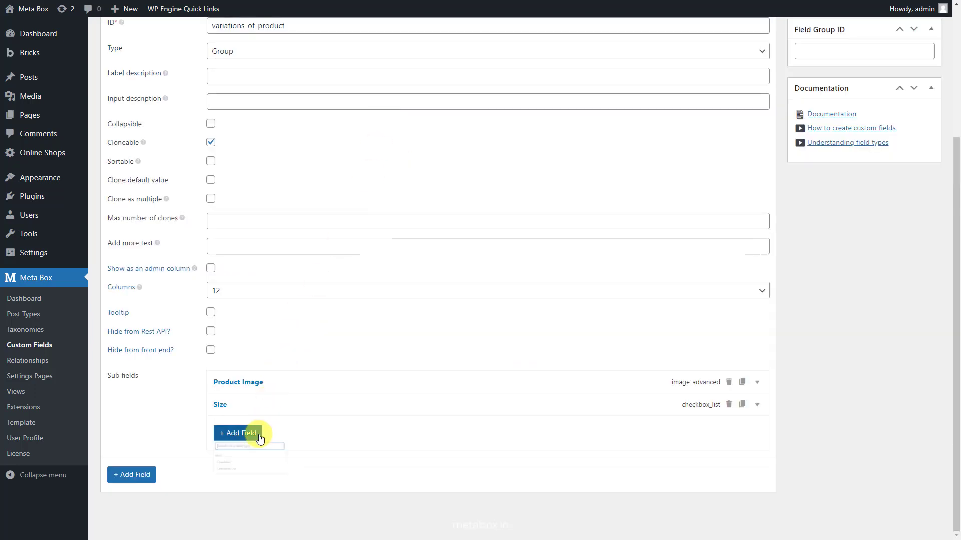
Add a Text sub-field labelled 'Original Price'
click(252, 433)
text(tex)
click(279, 498)
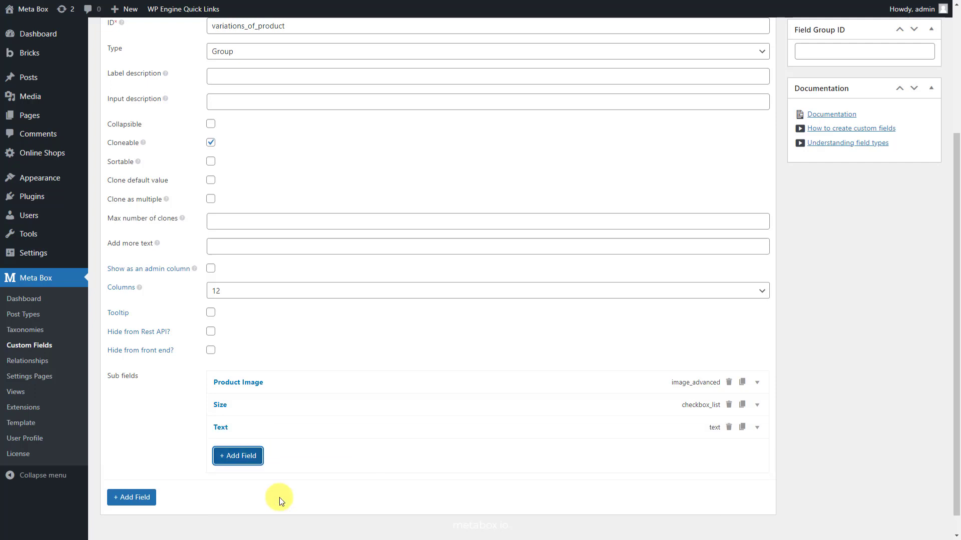
click(375, 422)
scroll(395, 400, down, 2)
double_click(416, 375)
key(BackSpace)
text(Ori)
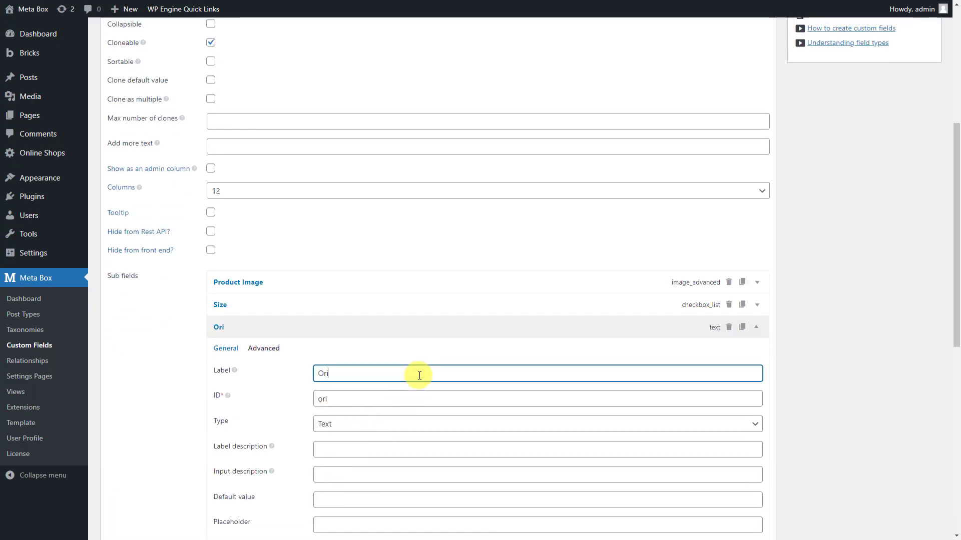
text(ginal Price)
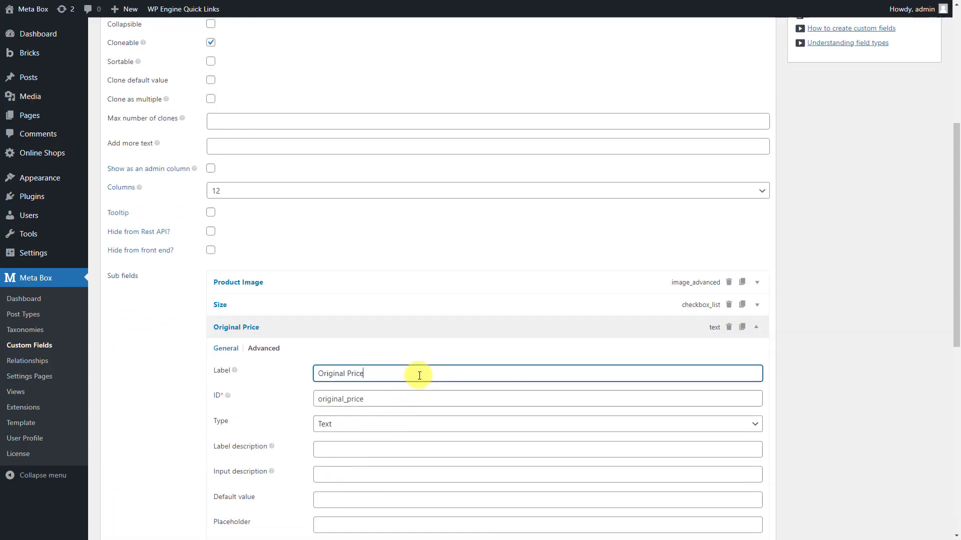
click(403, 327)
Add a Text sub-field labelled 'Promotional Price'
click(257, 438)
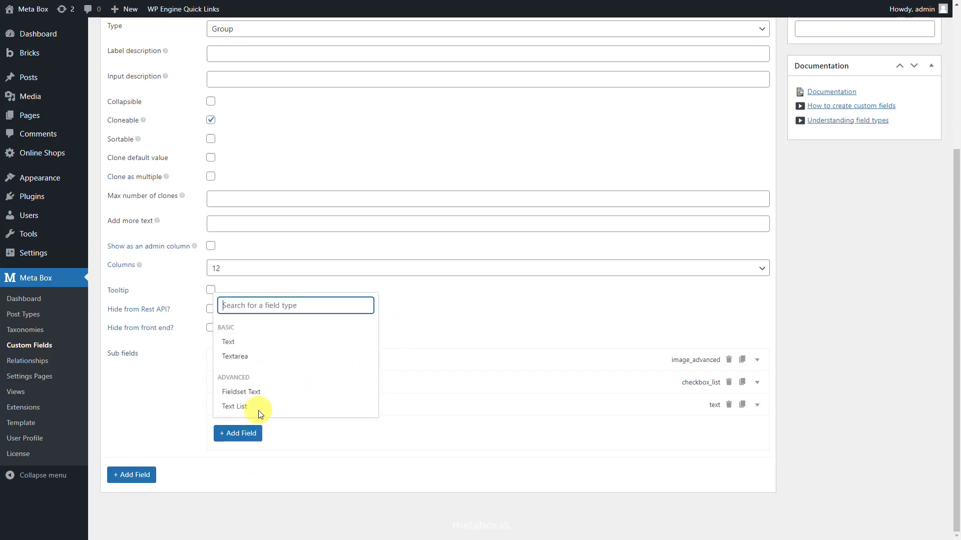
click(259, 341)
click(383, 426)
click(443, 473)
key(ctrl+a)
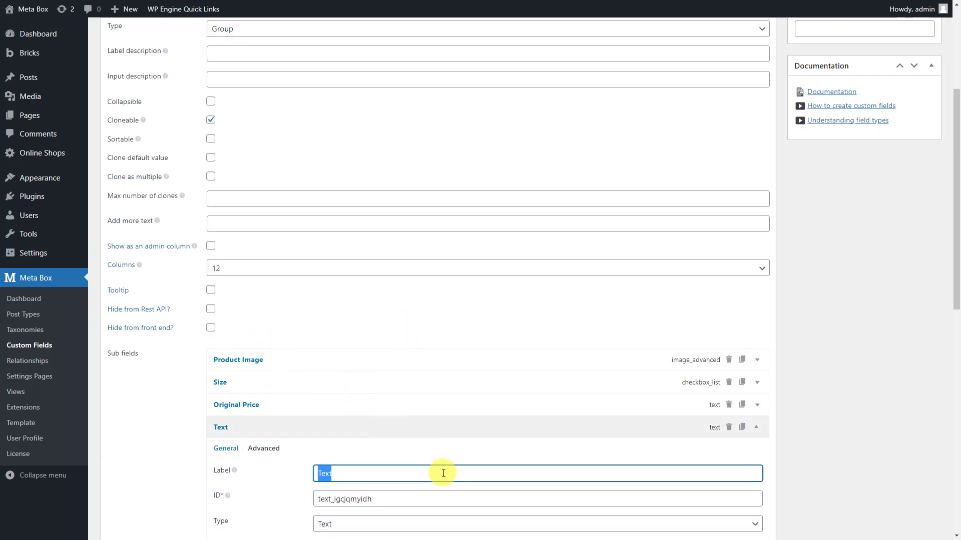
text(Promotional)
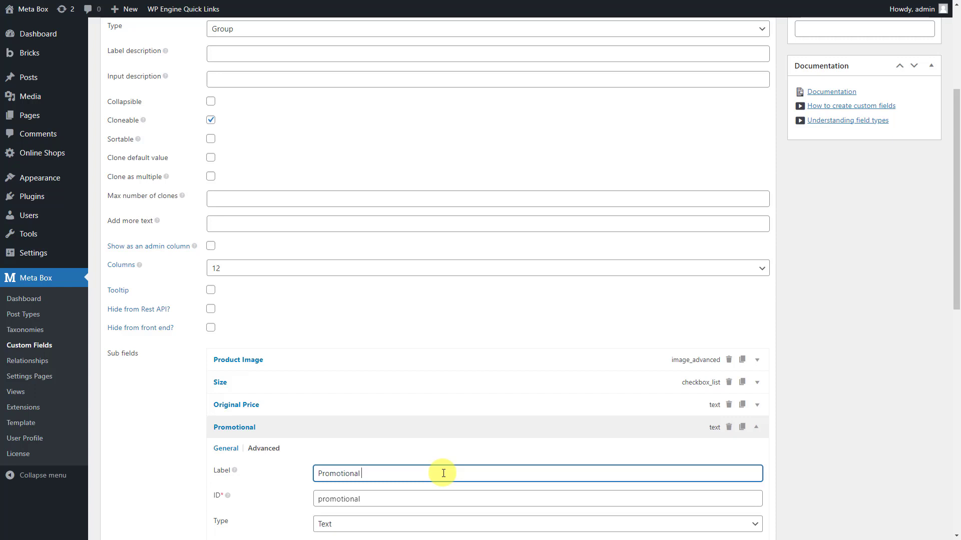
text( Price)
click(446, 427)
Add a Select sub-field 'Status' with choices In Stock and Out Of Stock
click(258, 456)
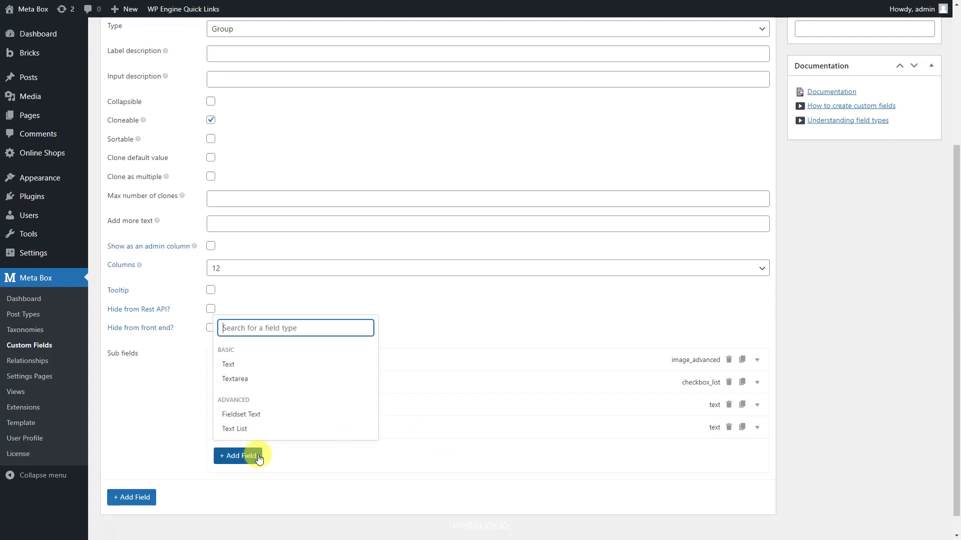
text(se)
click(275, 328)
scroll(356, 358, down, 2)
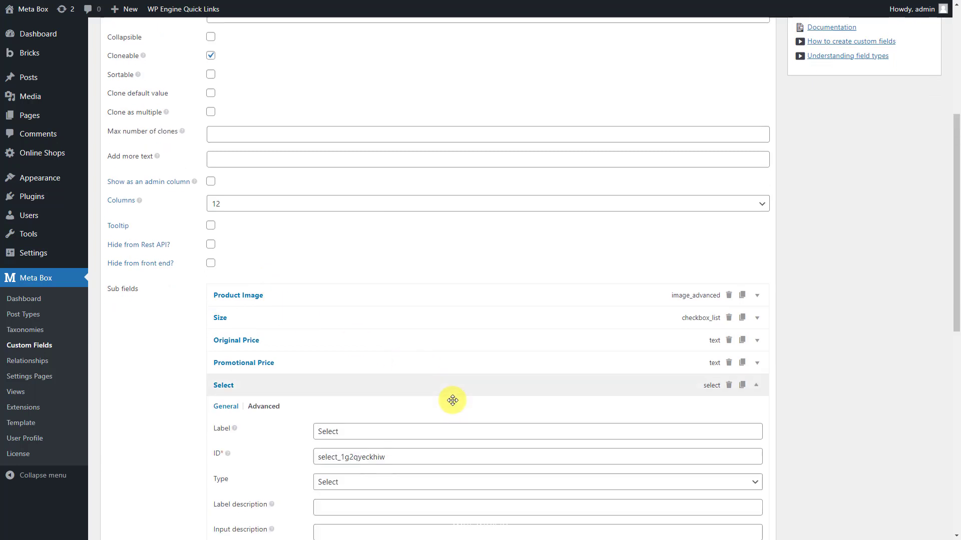
scroll(452, 401, down, 2)
click(464, 350)
double_click(464, 350)
text(Status)
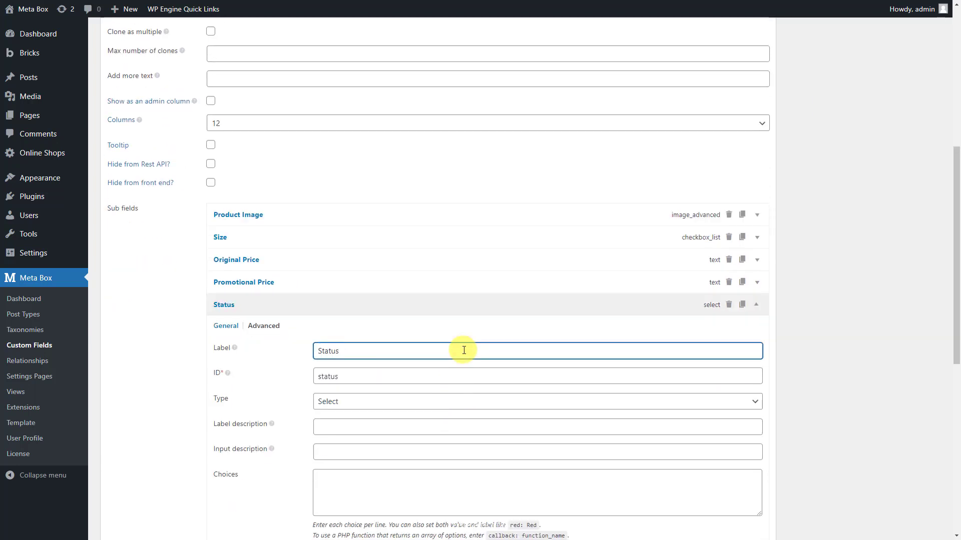
click(567, 481)
text(in_stock: In Stock out_of_stock: Out Of Stock)
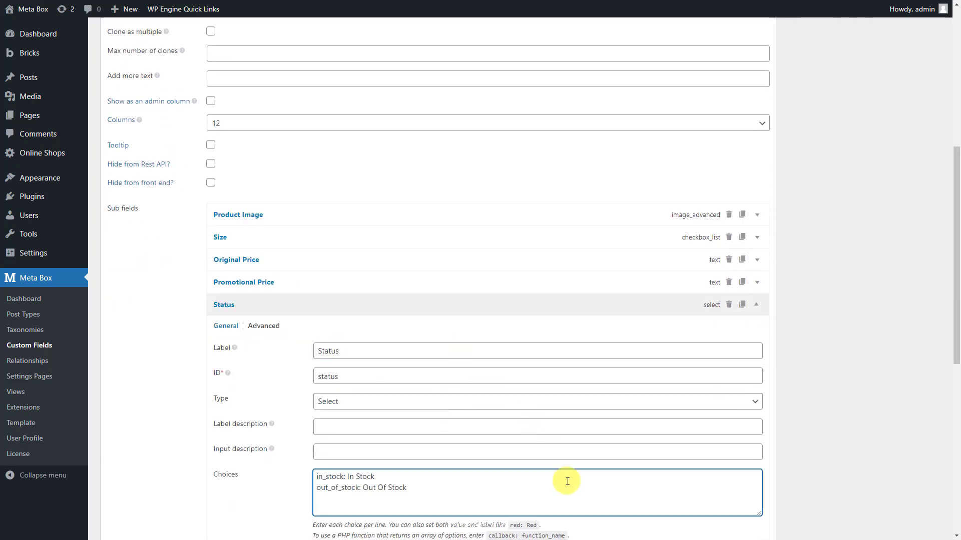
click(579, 302)
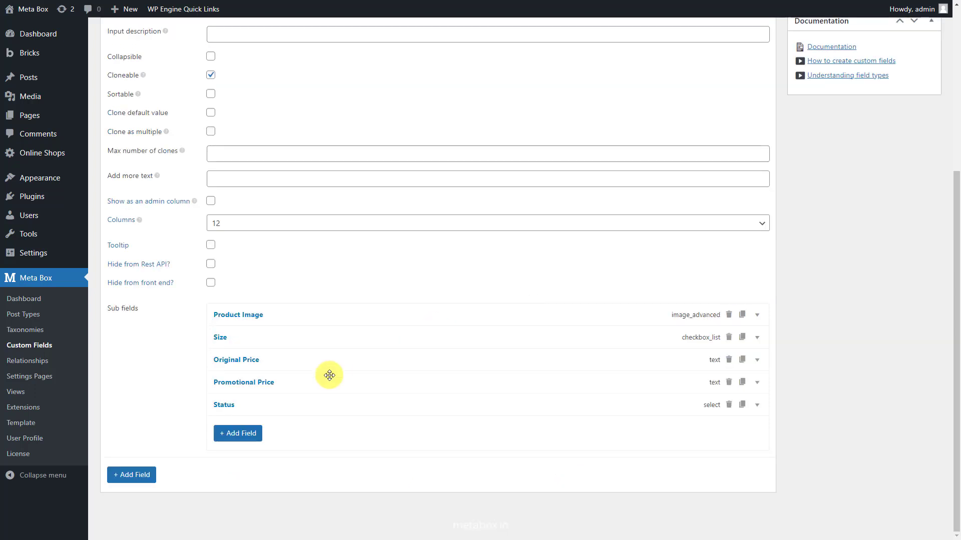
Add a Select sub-field 'Color Name' with choices Grey, Black and Yellow
click(260, 434)
click(253, 307)
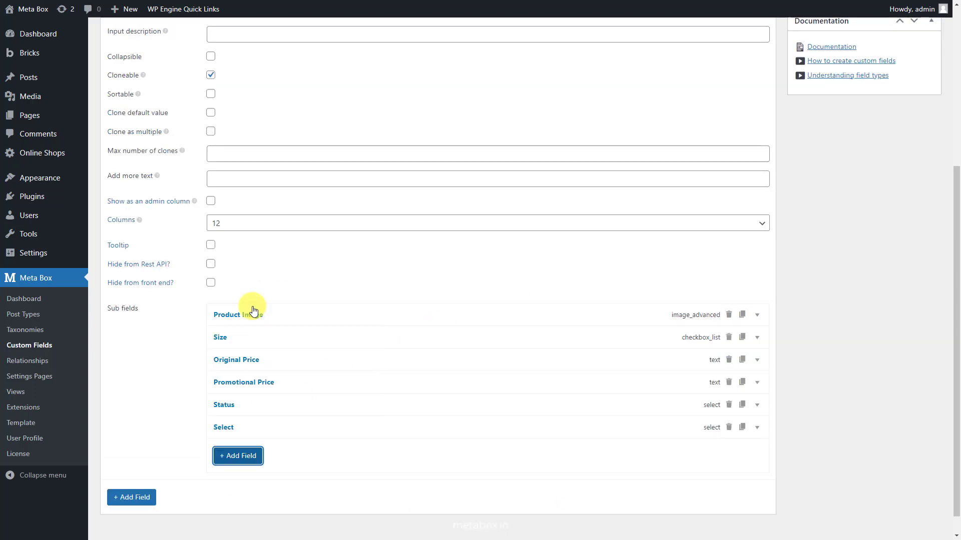
click(420, 420)
double_click(457, 373)
text(Colo)
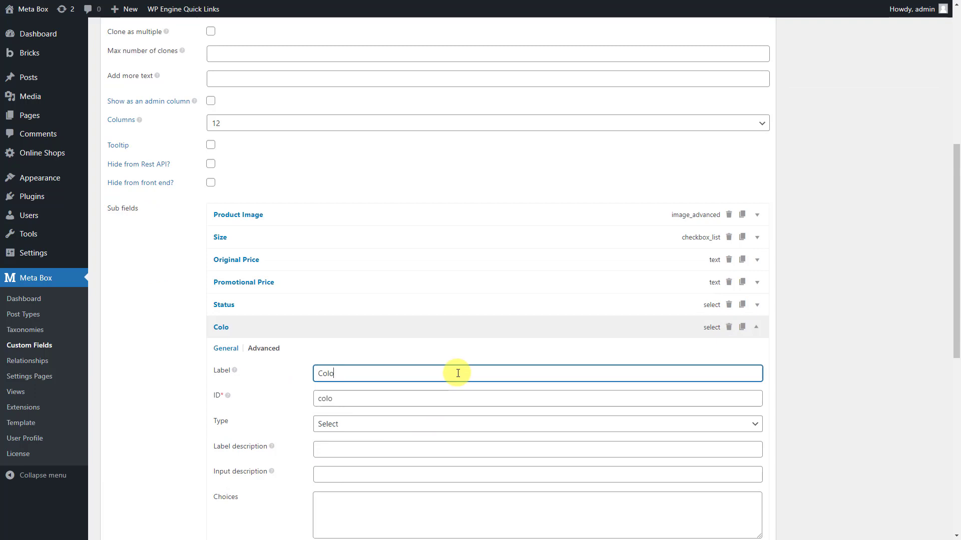
text(r Name)
scroll(457, 370, down, 1)
click(547, 469)
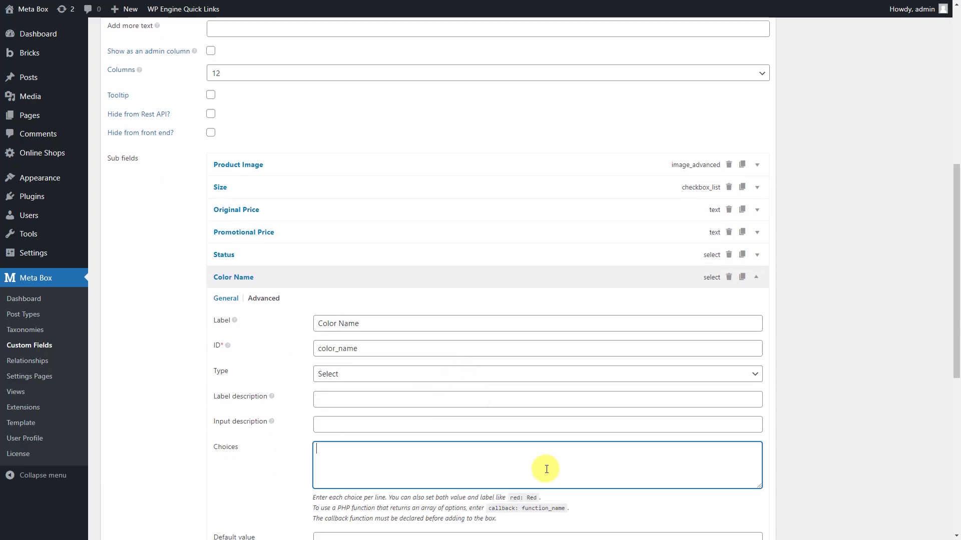
text(gray: Gray black: Black yellow: Yellow)
click(440, 277)
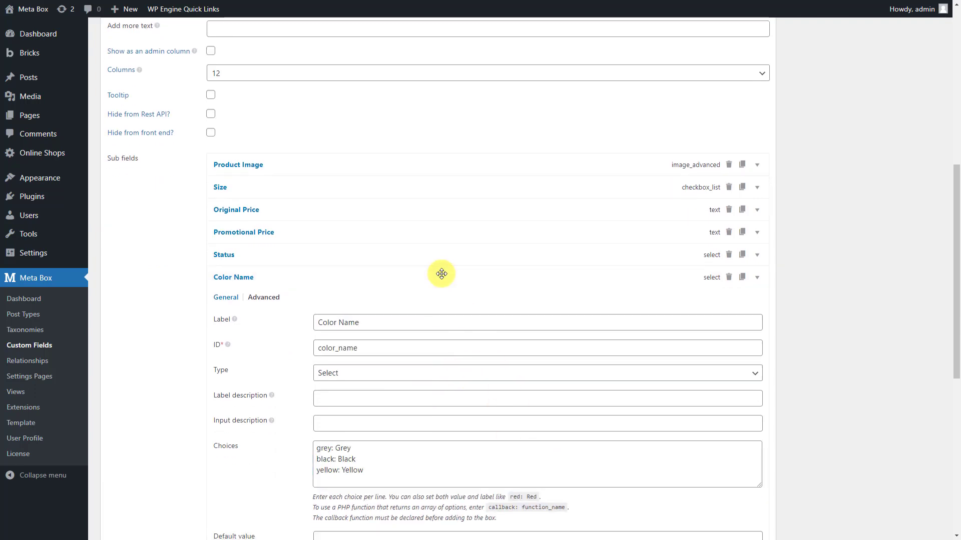
scroll(442, 274, up, 5)
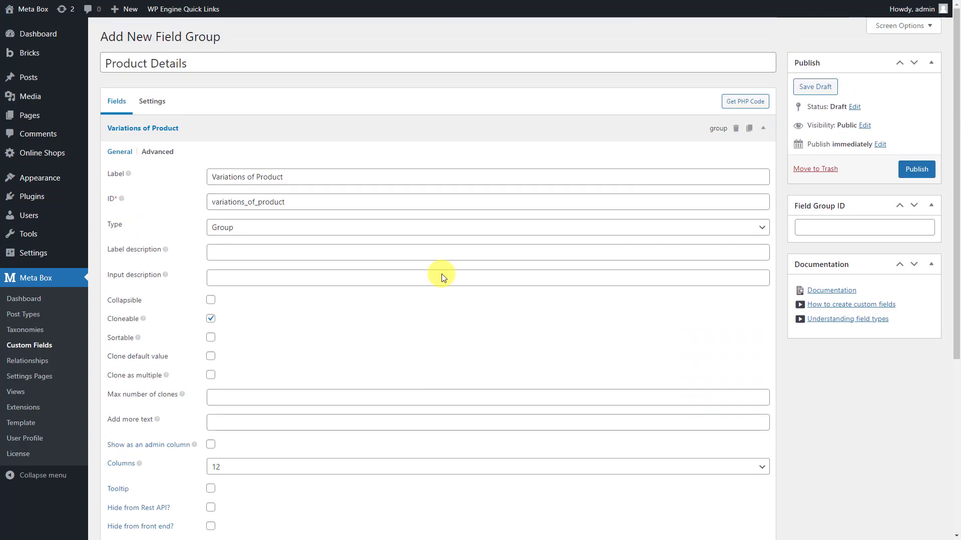
Set the field group's location to the Online Shop post type and publish it
click(157, 111)
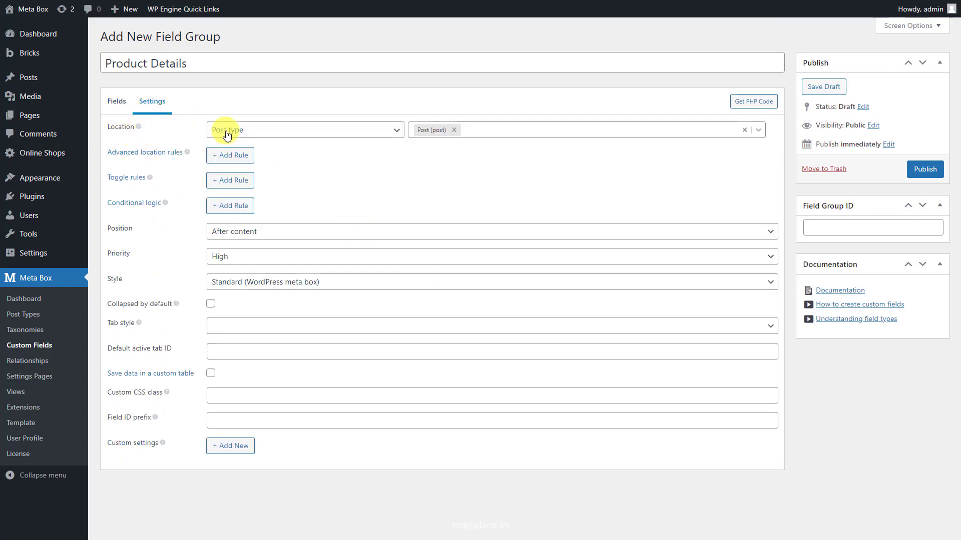
click(454, 130)
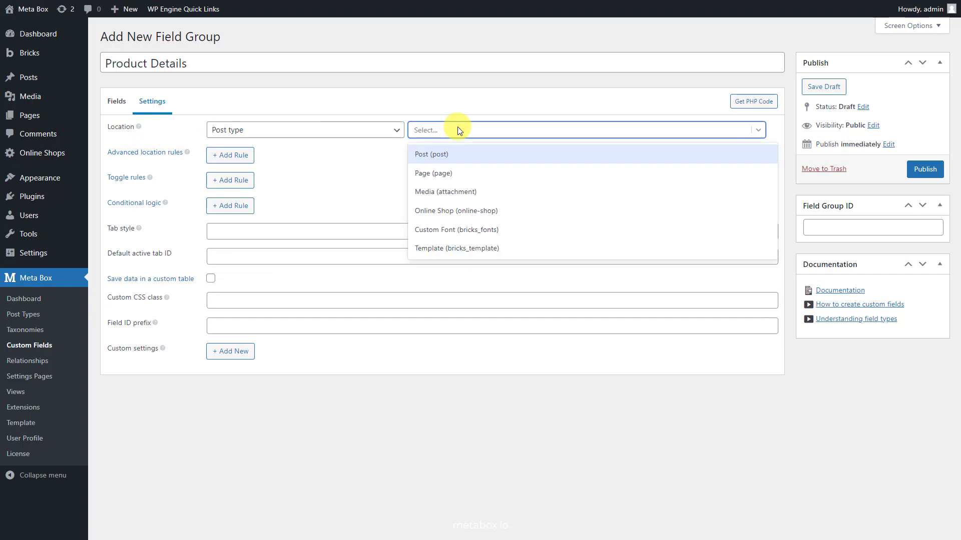
click(530, 208)
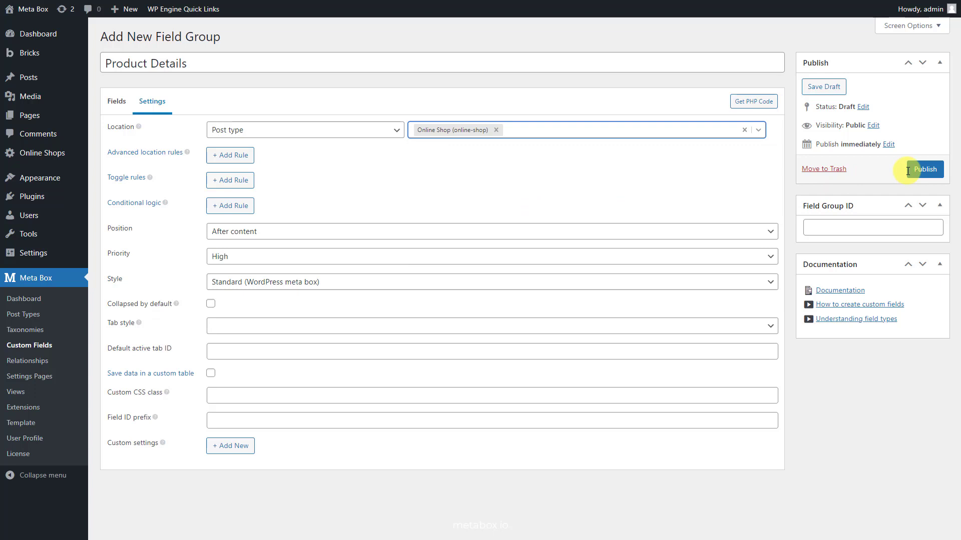
click(923, 171)
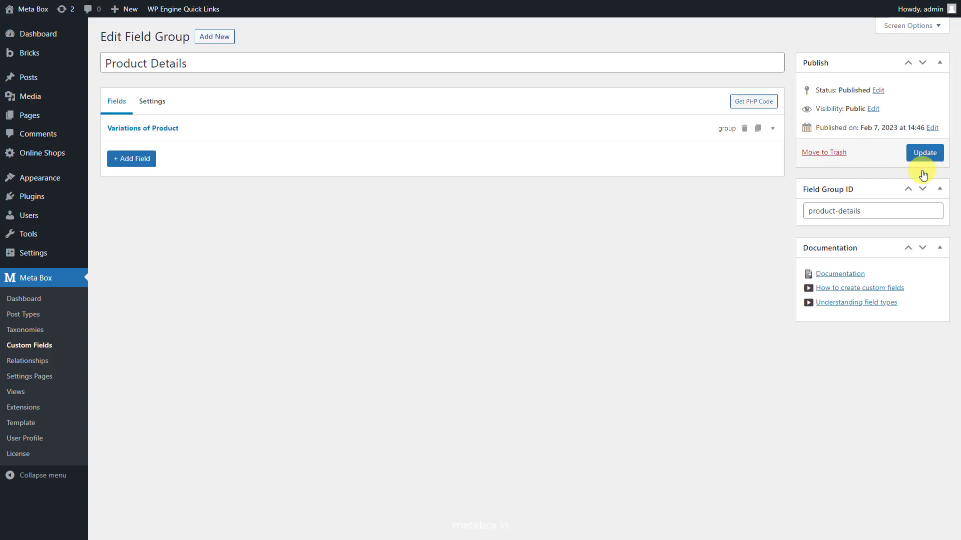
Start a new Online Shop product and scroll down to the Product Details variation fields
mouse_move(68, 151)
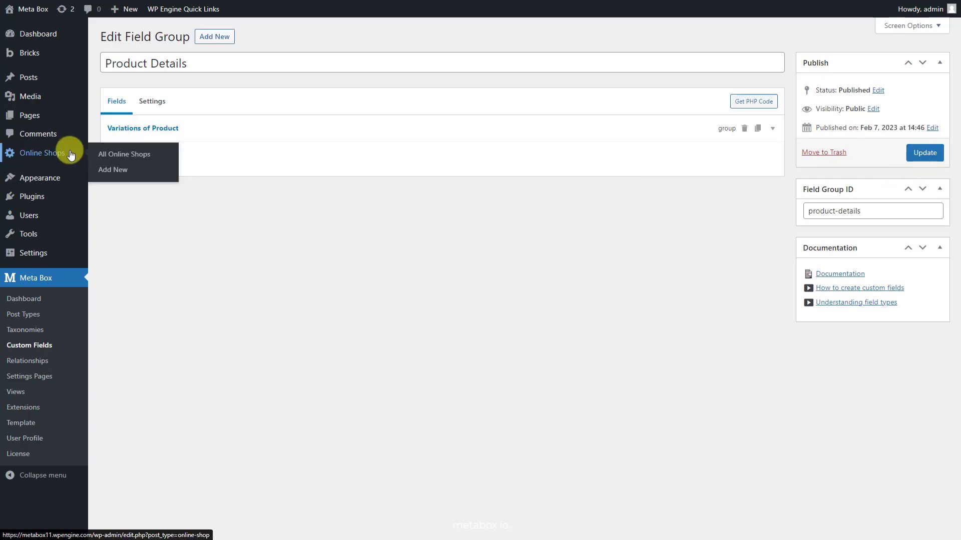
click(146, 175)
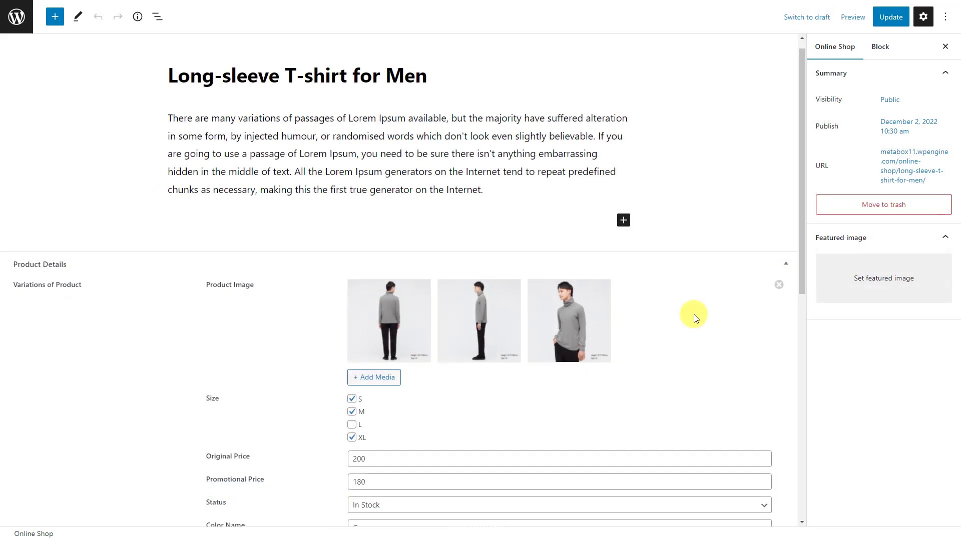
scroll(694, 315, down, 4)
scroll(694, 314, down, 5)
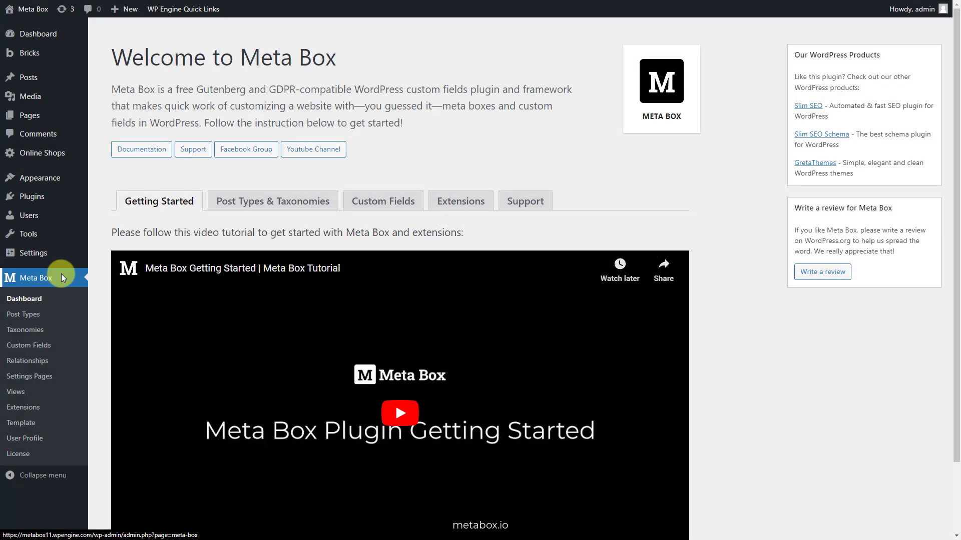
Add a Bricks template titled 'Product Details', set its type to Single, and publish it
mouse_move(50, 54)
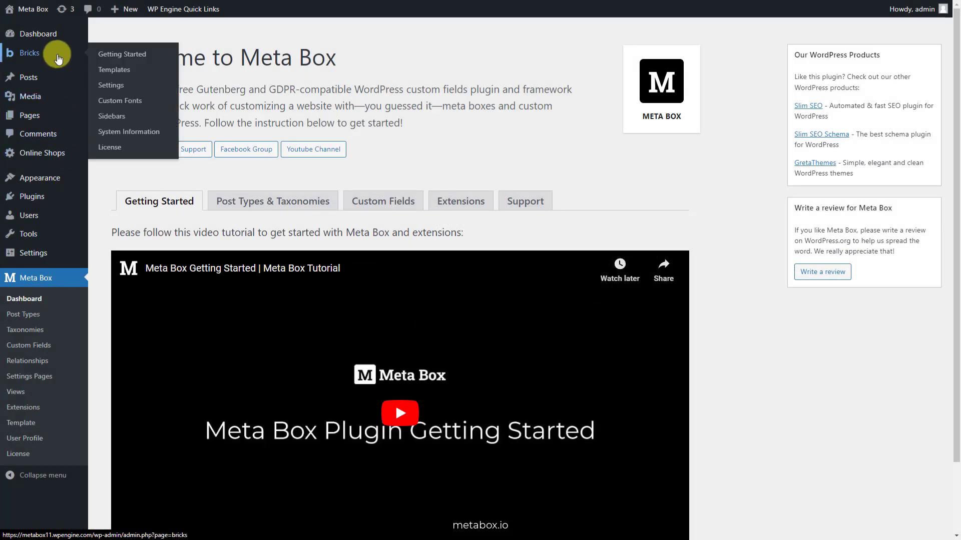
click(145, 73)
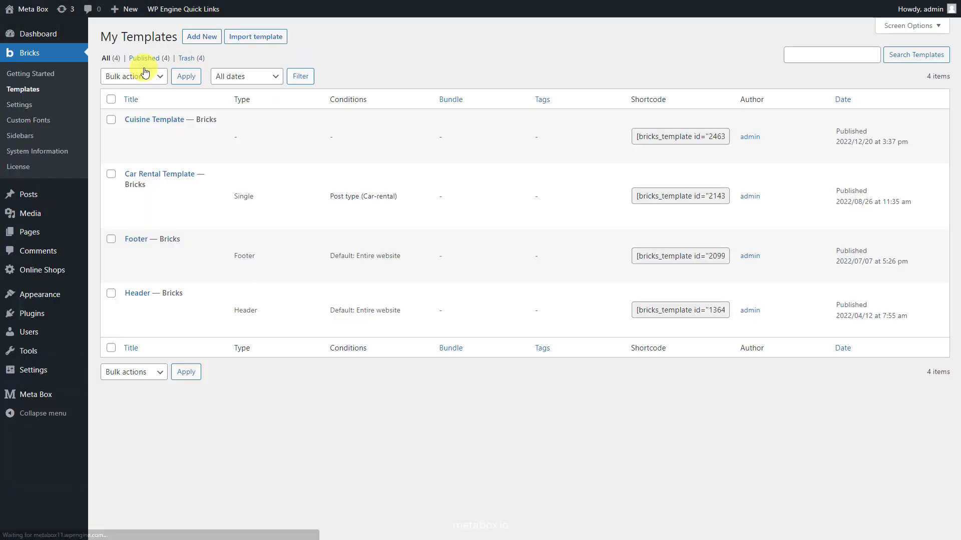
click(189, 44)
text(Product Details)
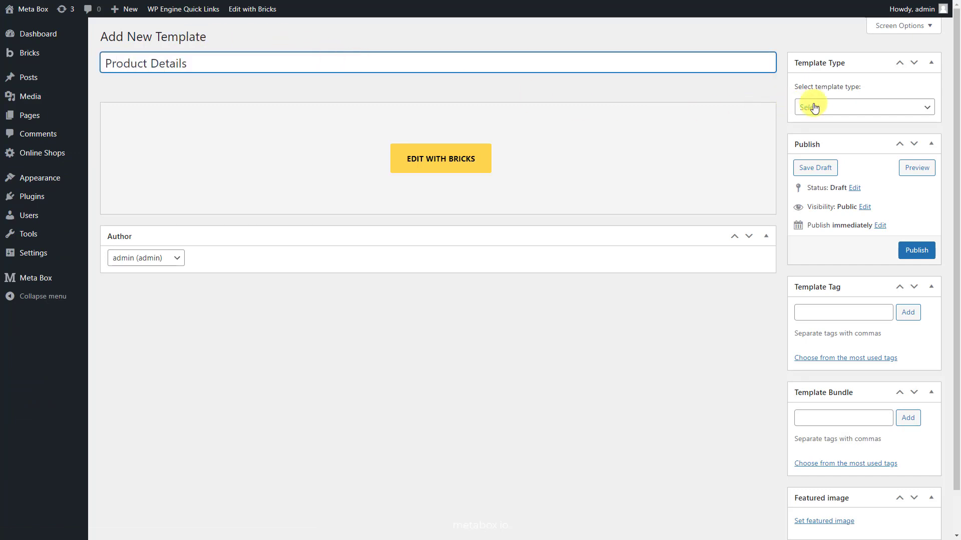
click(818, 107)
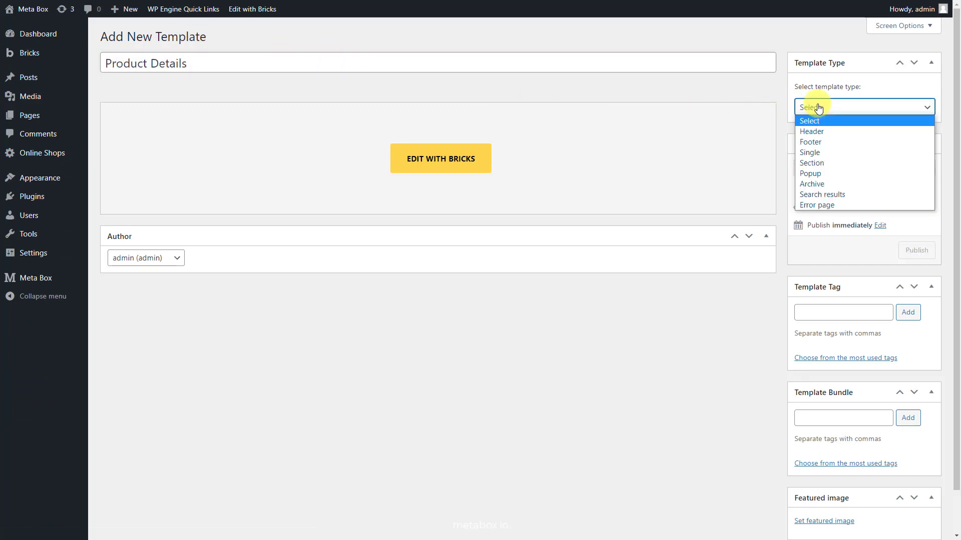
click(830, 153)
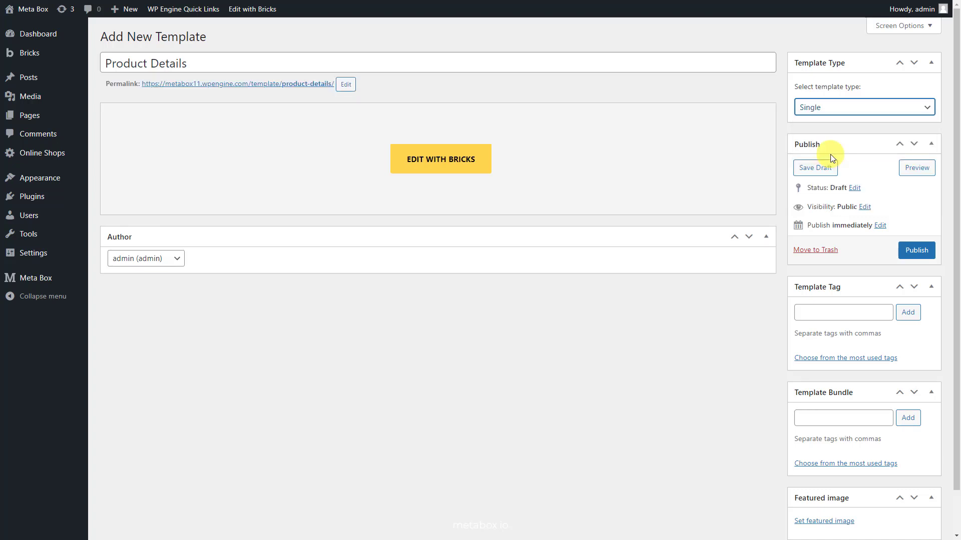
click(909, 251)
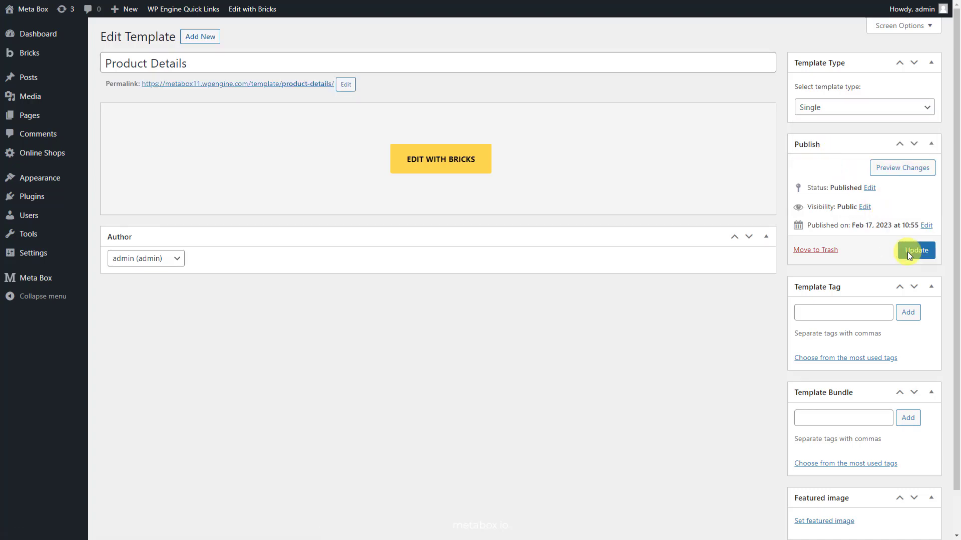
Add a template condition applying it to the Online Shops post type
click(483, 169)
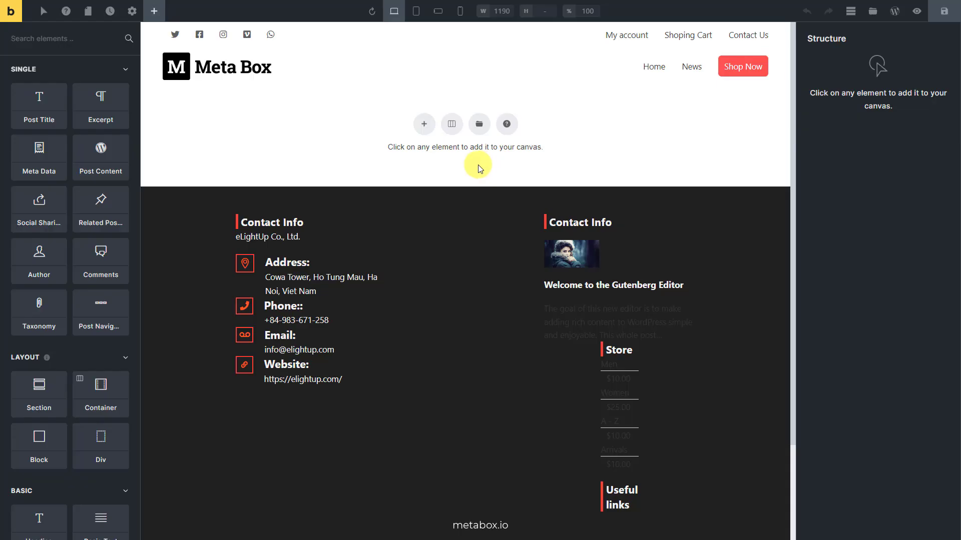
click(131, 11)
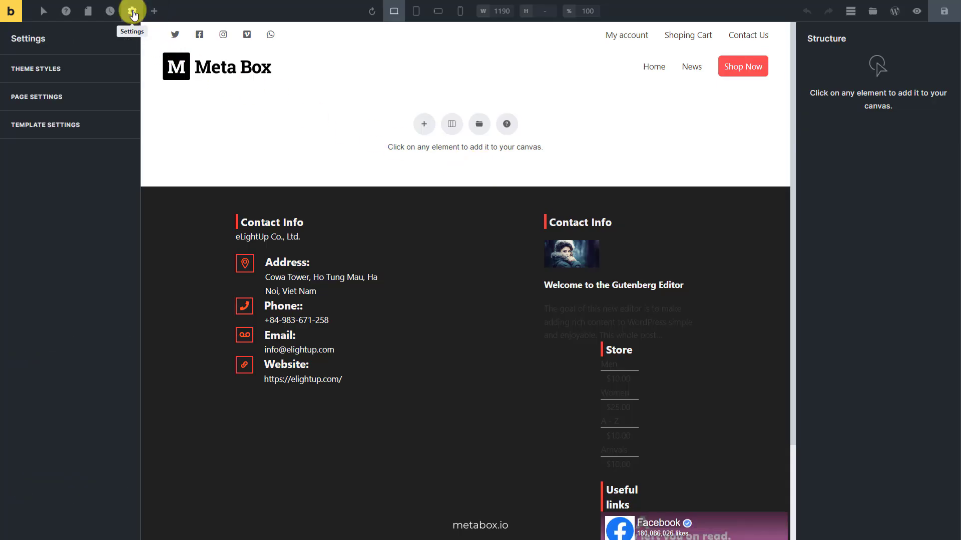
click(107, 123)
click(94, 70)
click(77, 146)
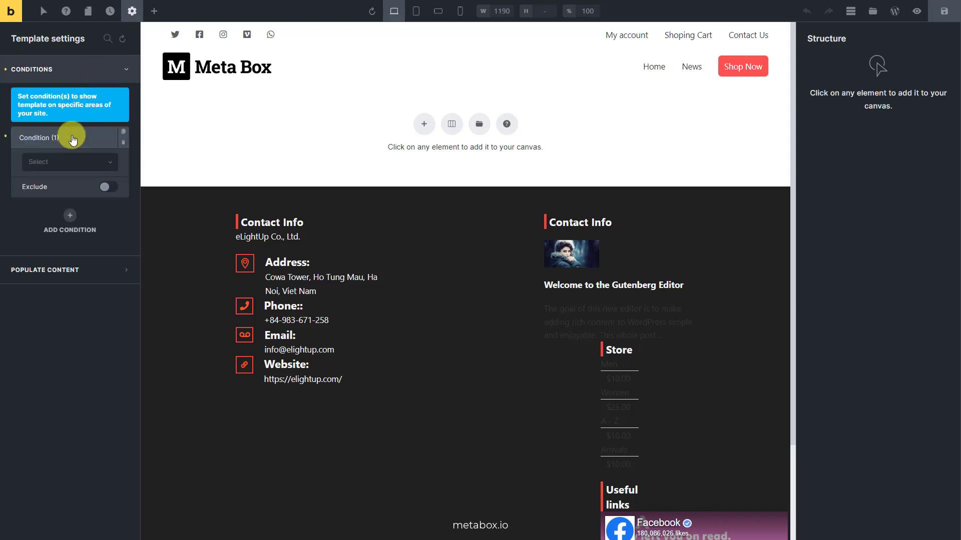
click(82, 161)
click(83, 215)
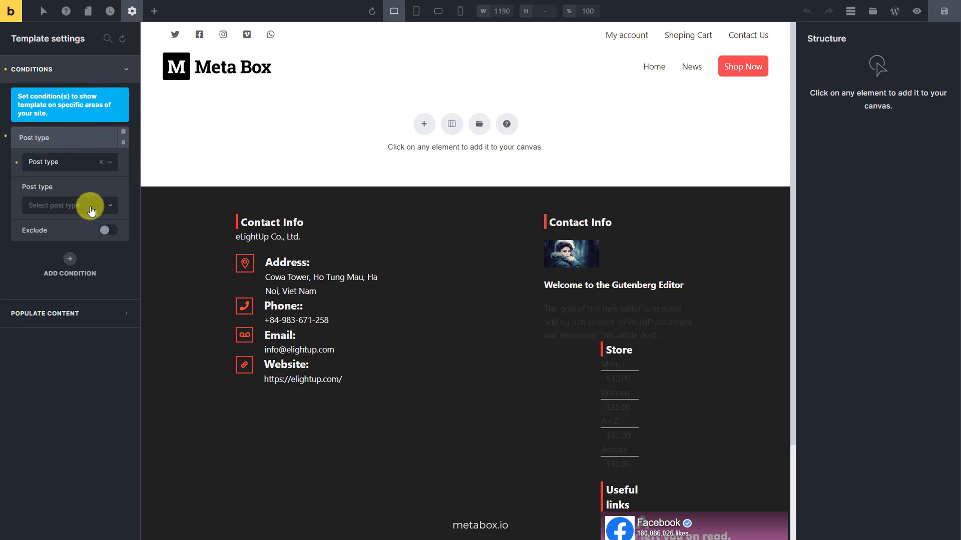
click(87, 206)
click(75, 276)
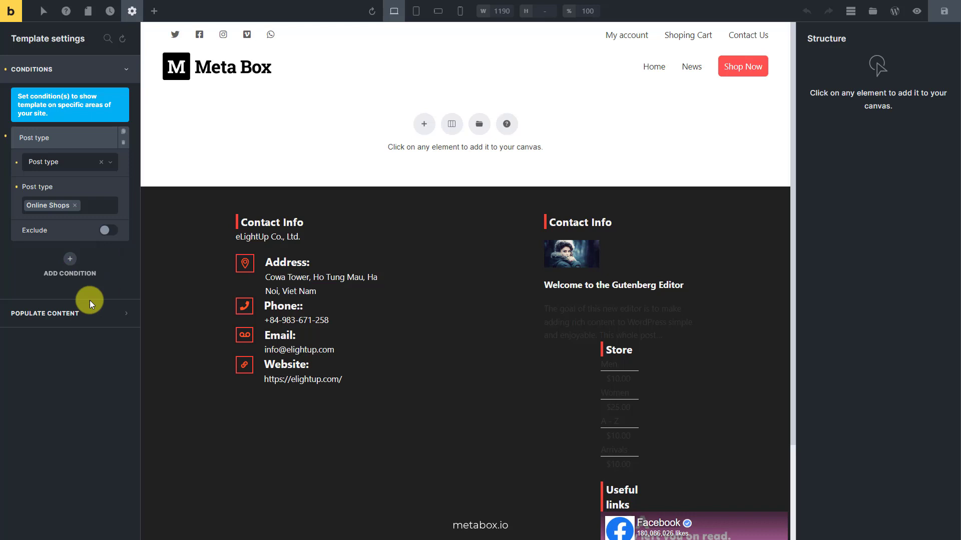
Preview the template with the single post 'Long-sleeve T-shirt for Men'
click(97, 312)
click(90, 187)
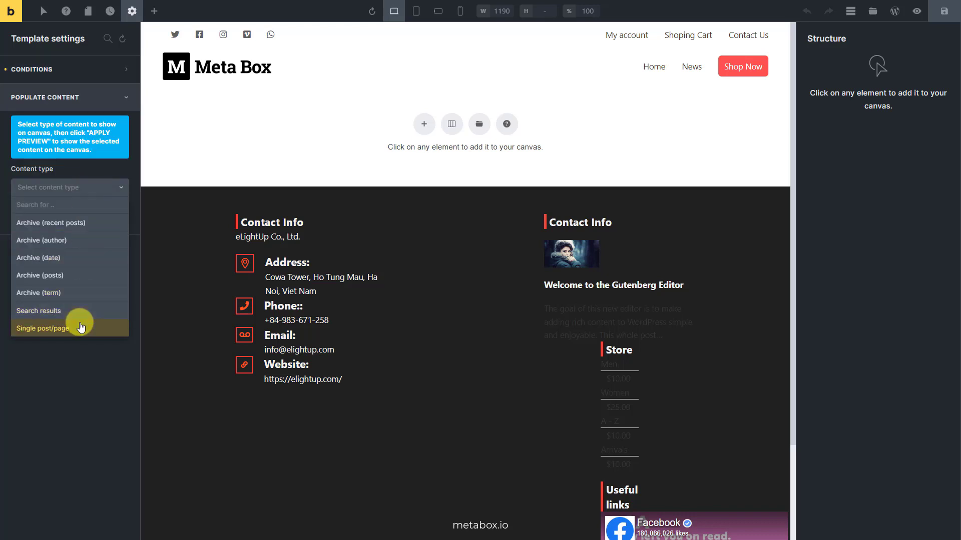
click(80, 326)
click(77, 227)
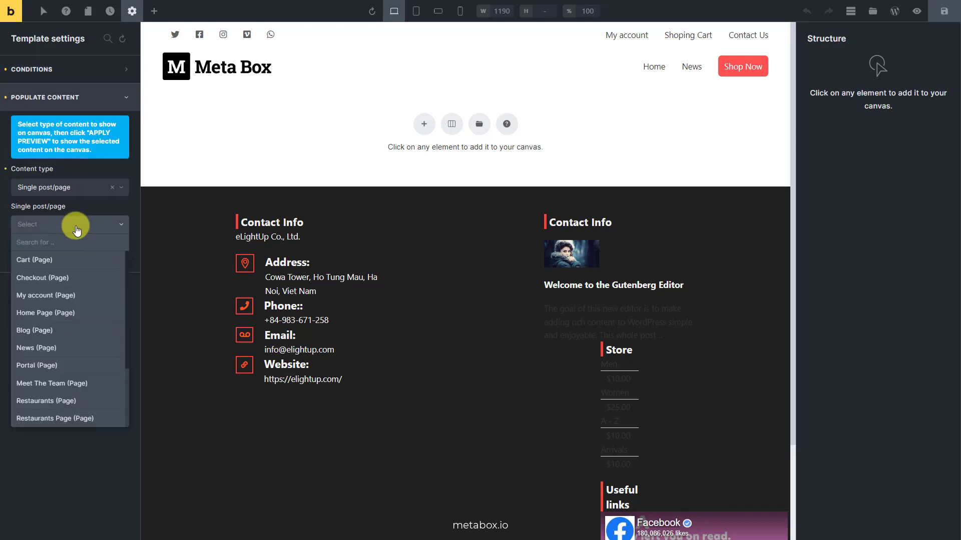
text(Long)
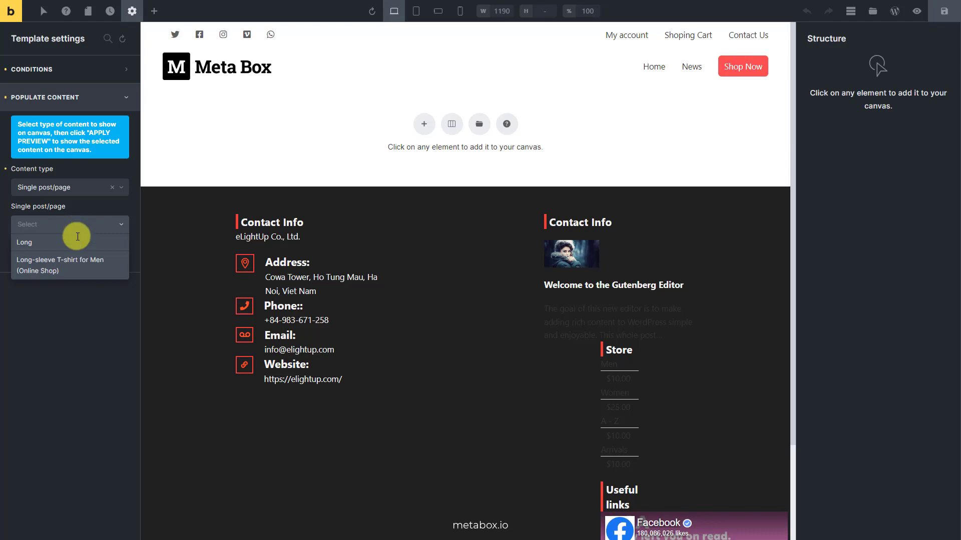
click(82, 263)
click(88, 261)
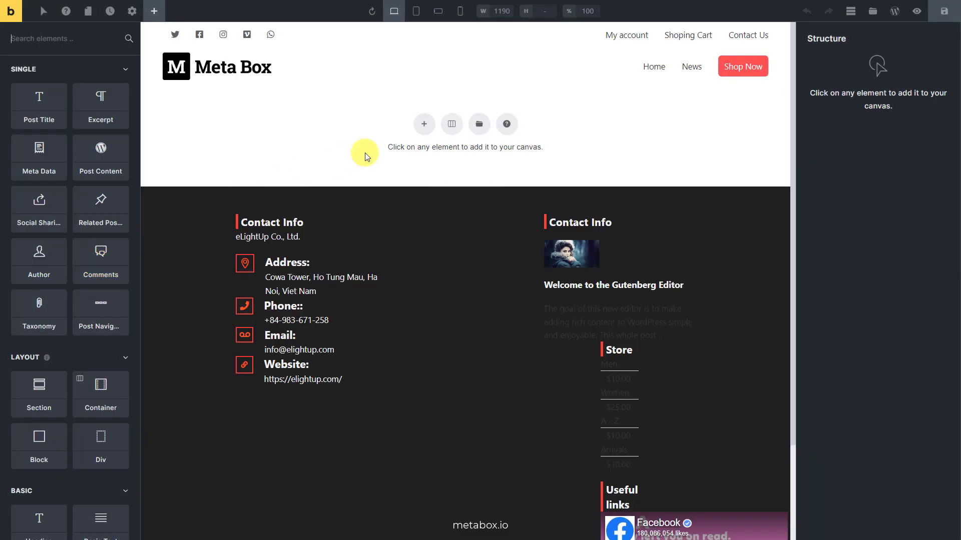
Add a section and place a Div inside its container
click(425, 124)
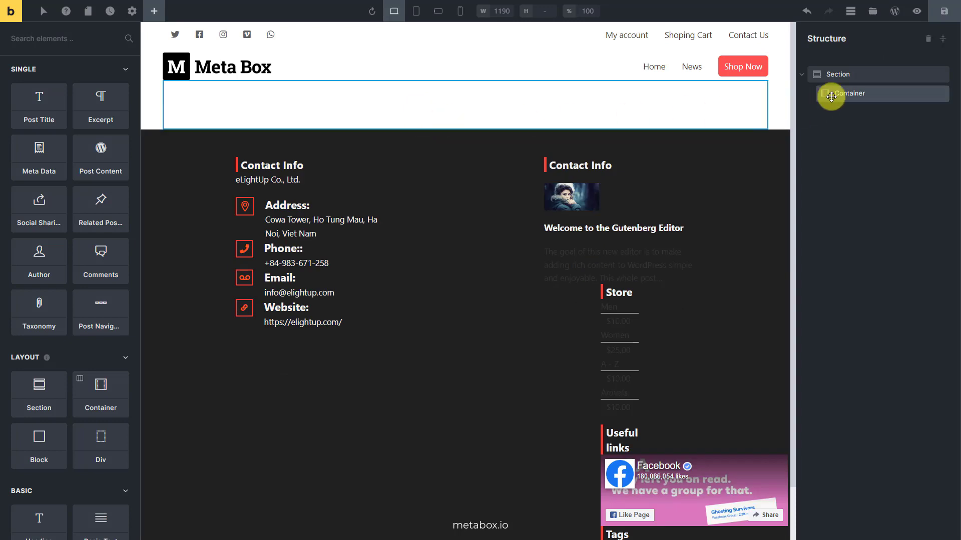
click(833, 93)
click(156, 17)
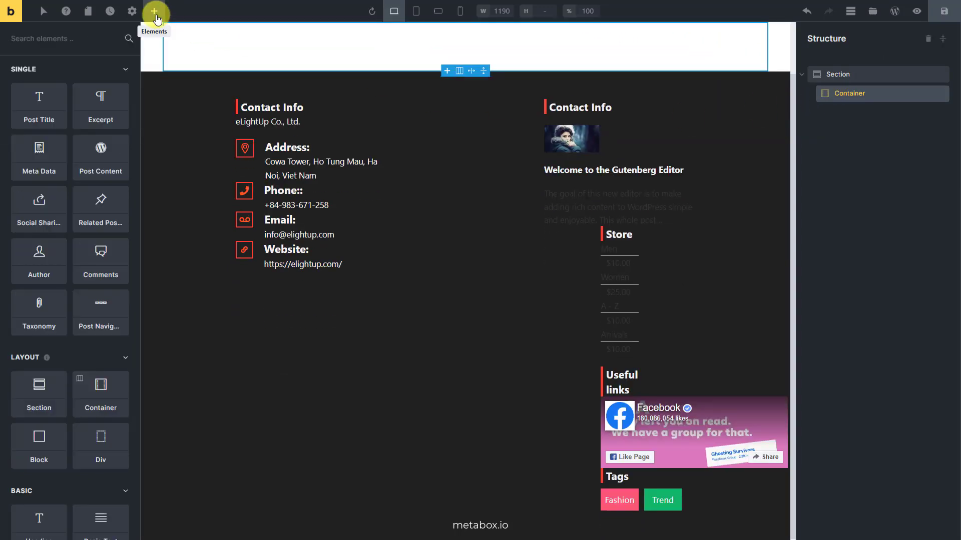
text(Div)
click(41, 92)
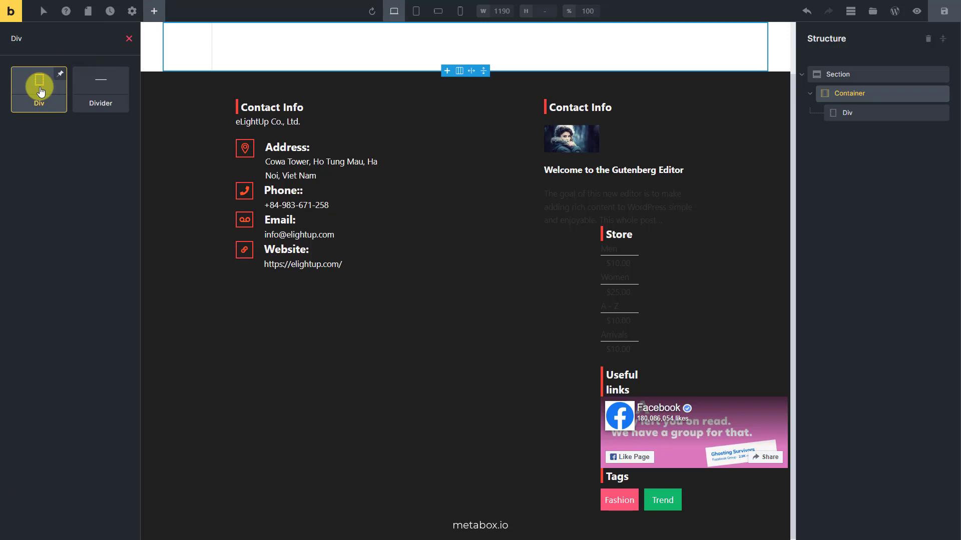
Add two child Divs inside the new Div
click(848, 115)
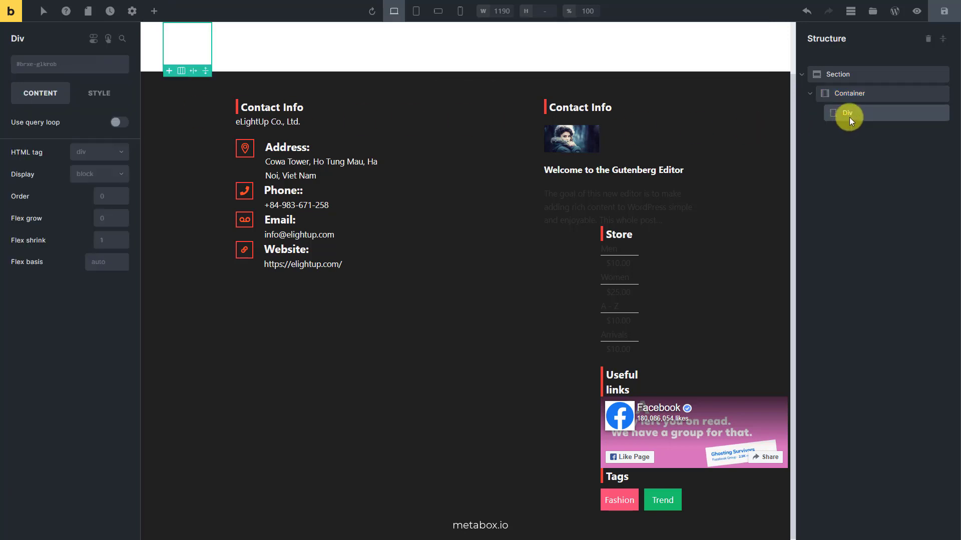
click(157, 17)
text(Div)
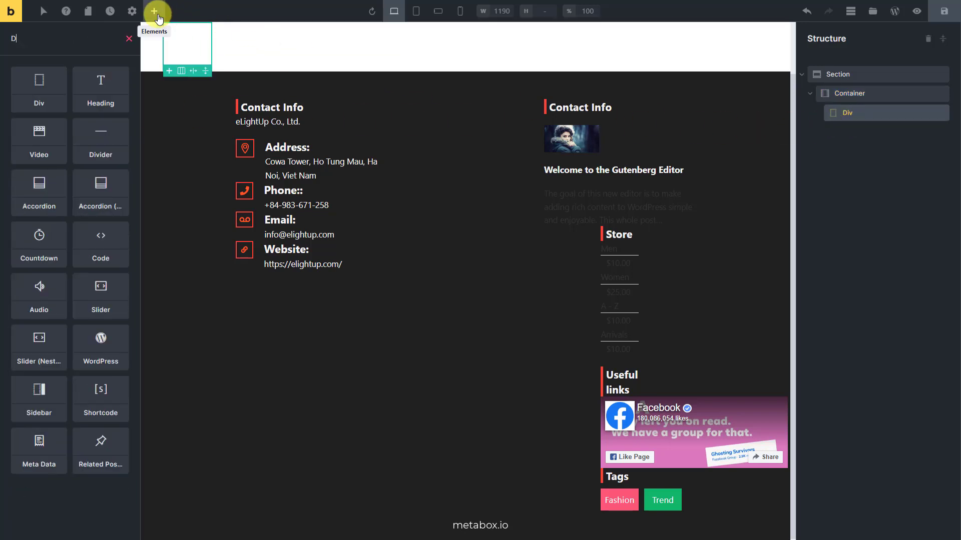
double_click(42, 94)
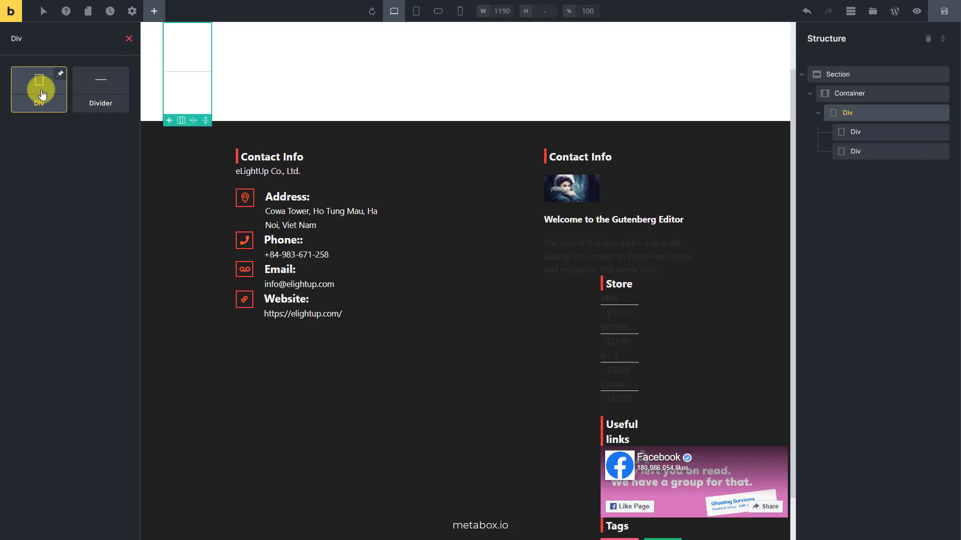
Give the first child Div the class gallery-side and nest another Div inside it
click(845, 133)
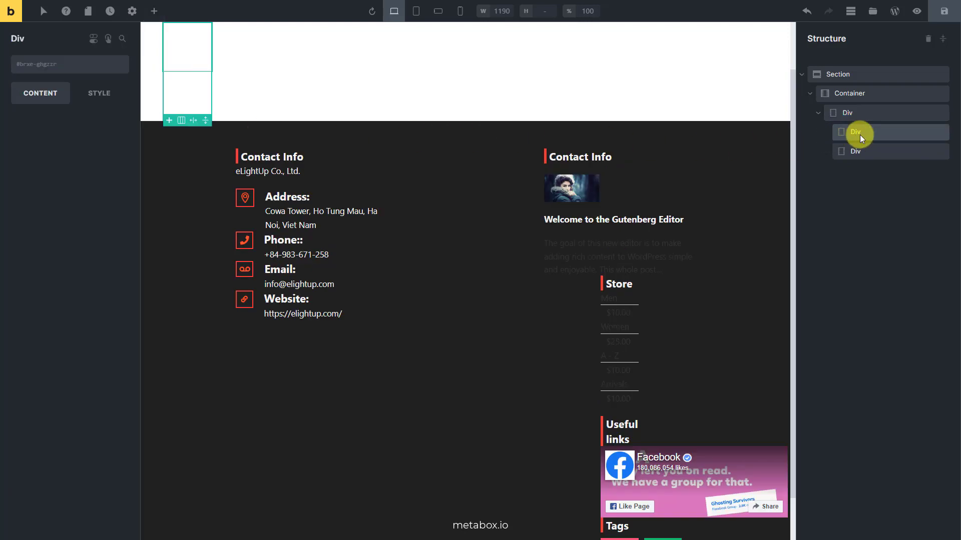
click(92, 67)
text(gallery-side)
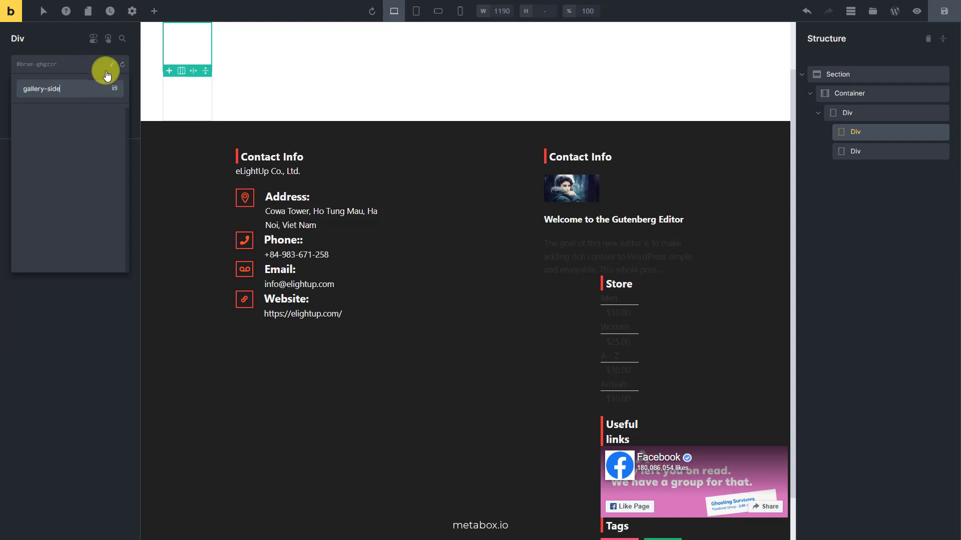
click(114, 88)
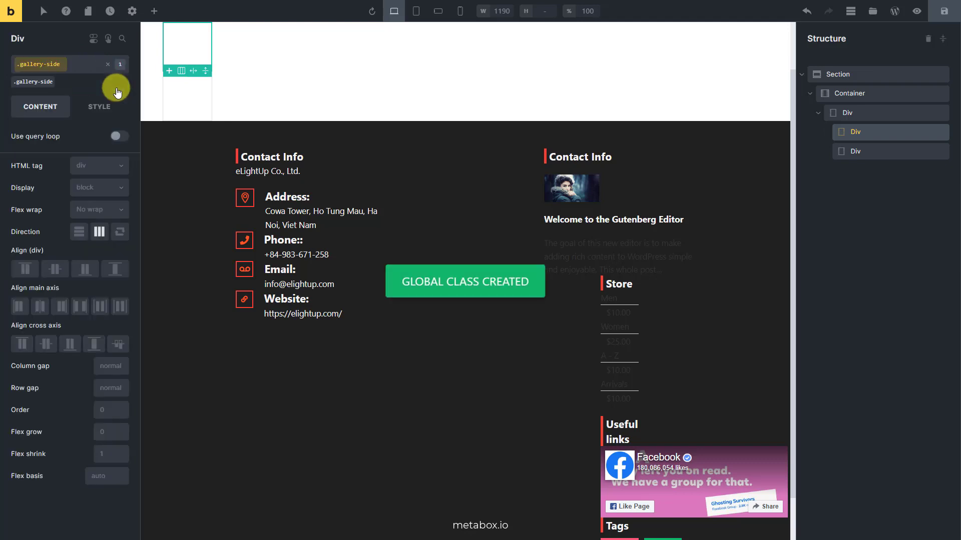
click(154, 12)
text(Div)
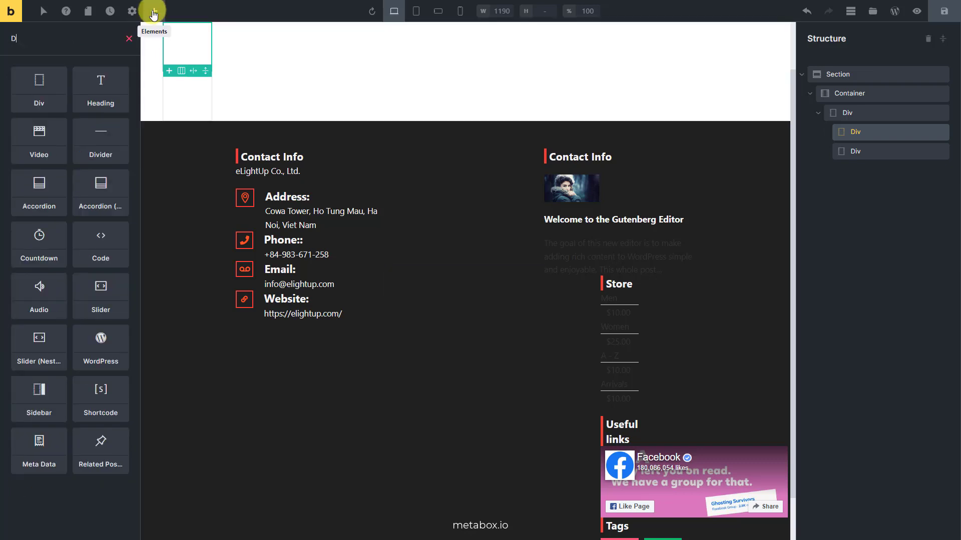
click(39, 95)
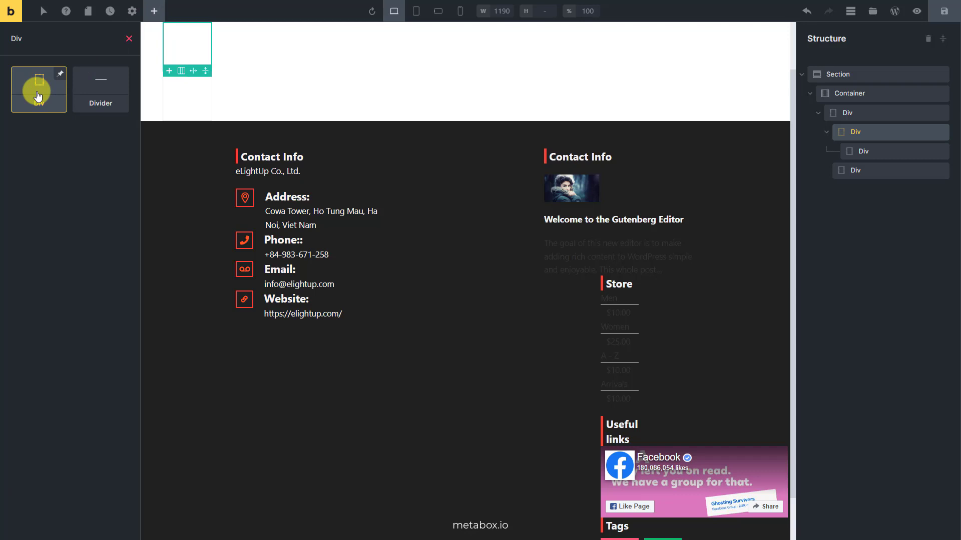
Give the inner Div the CSS class group-image
click(875, 154)
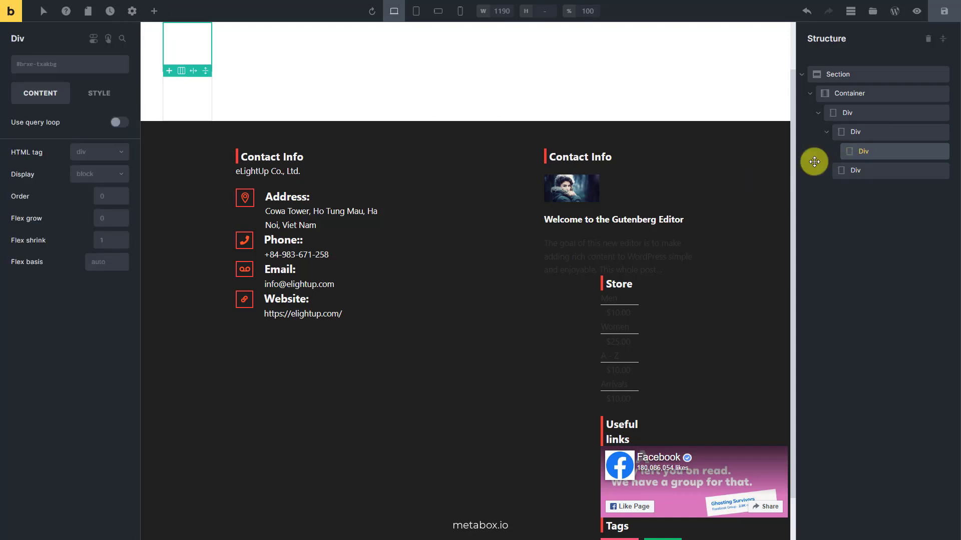
click(80, 68)
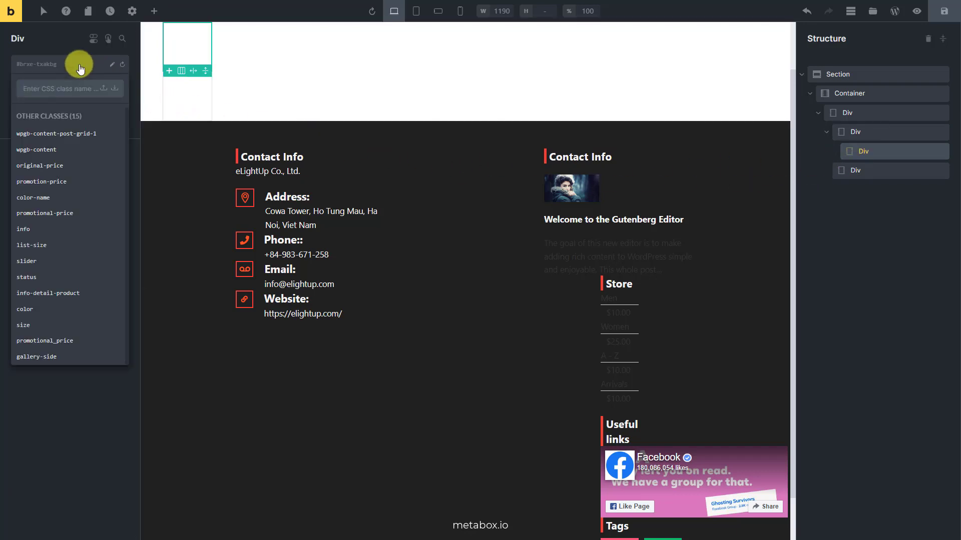
text(group)
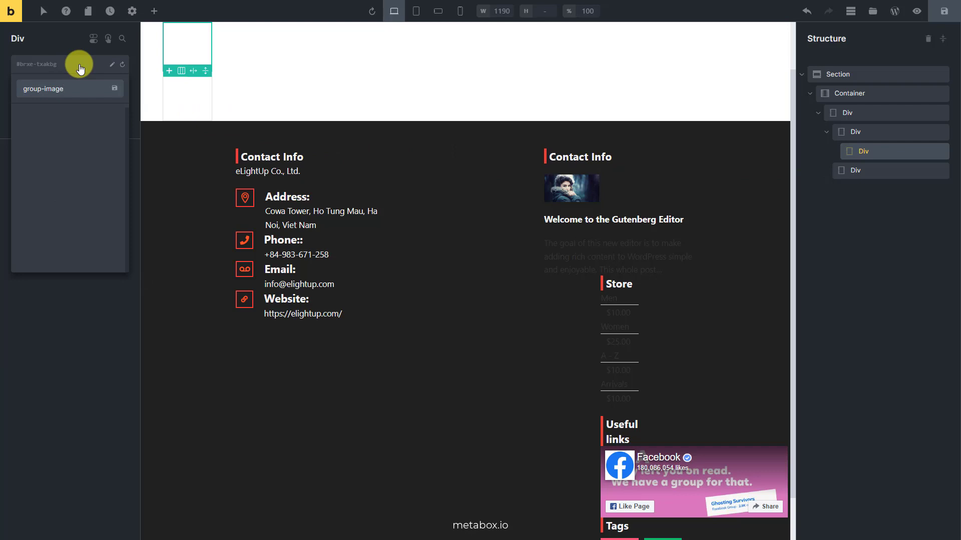
text(-image)
click(115, 88)
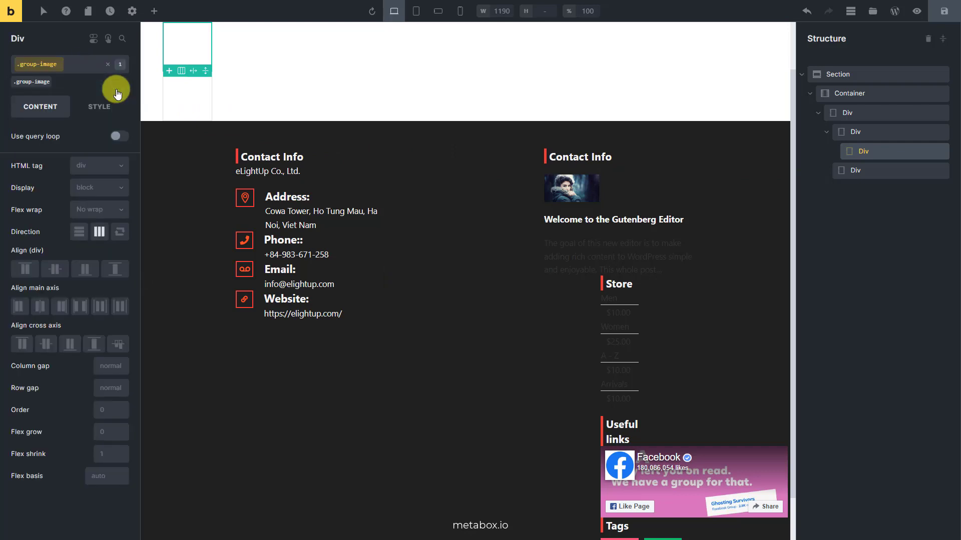
Enable the query loop on the Div over MB Group: Variations of Product
click(119, 136)
click(121, 155)
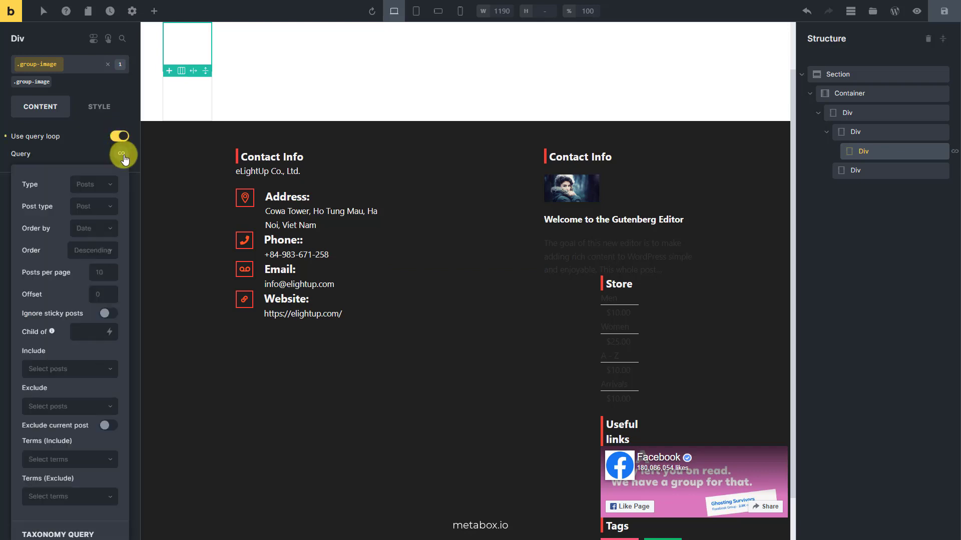
click(108, 185)
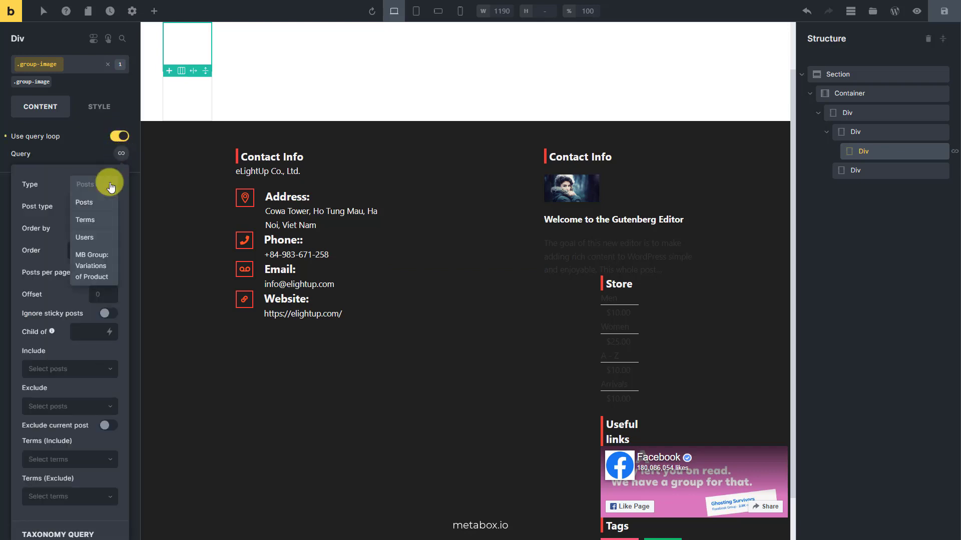
click(114, 266)
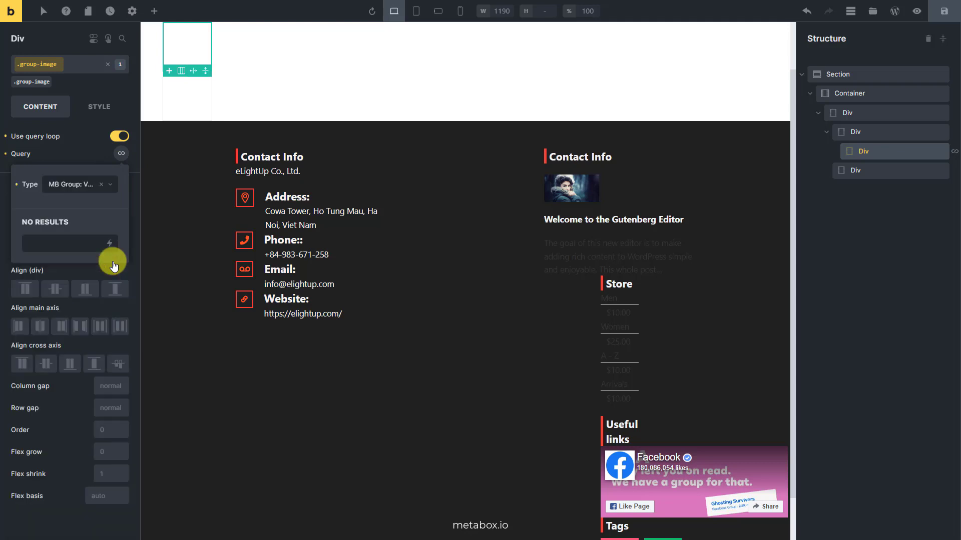
click(154, 11)
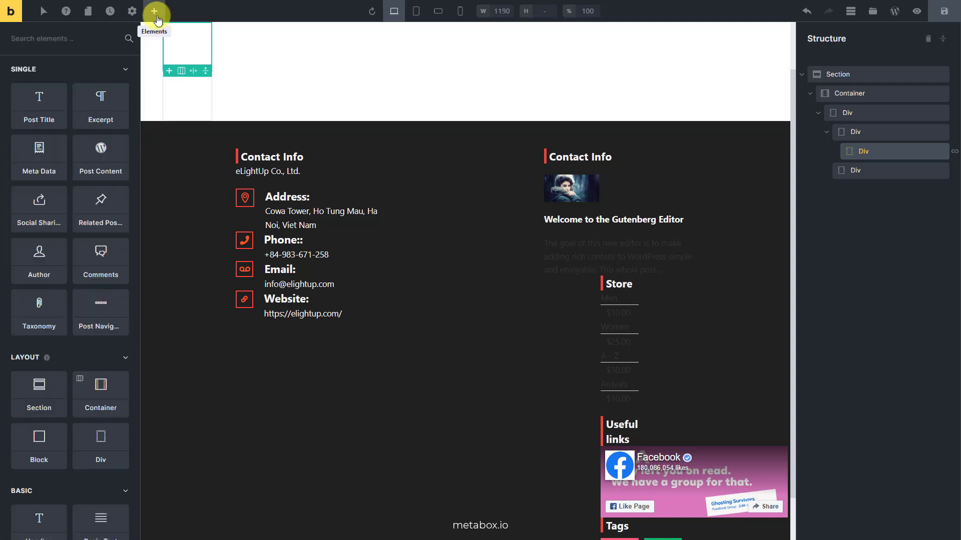
text(ca)
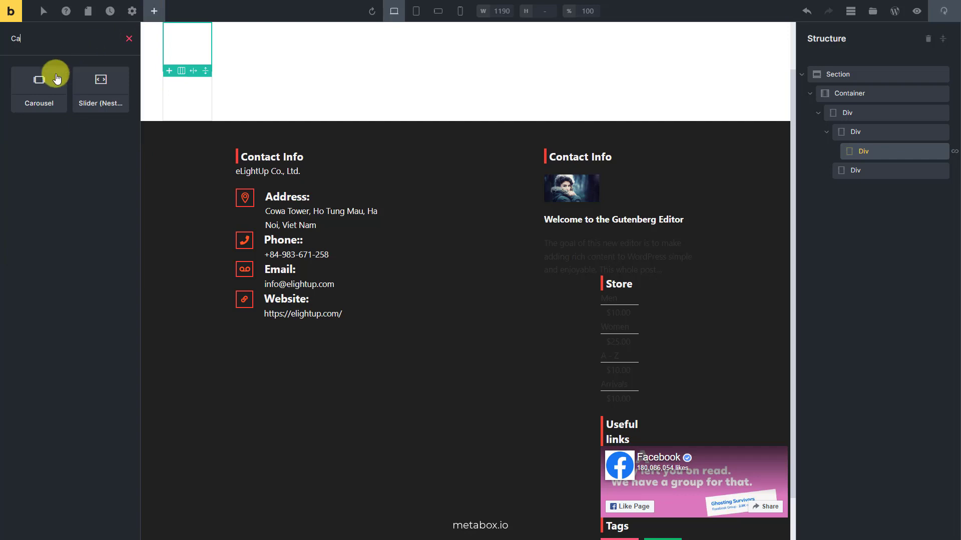
Add a Carousel inside the group-image Div and give it the slider class
click(40, 92)
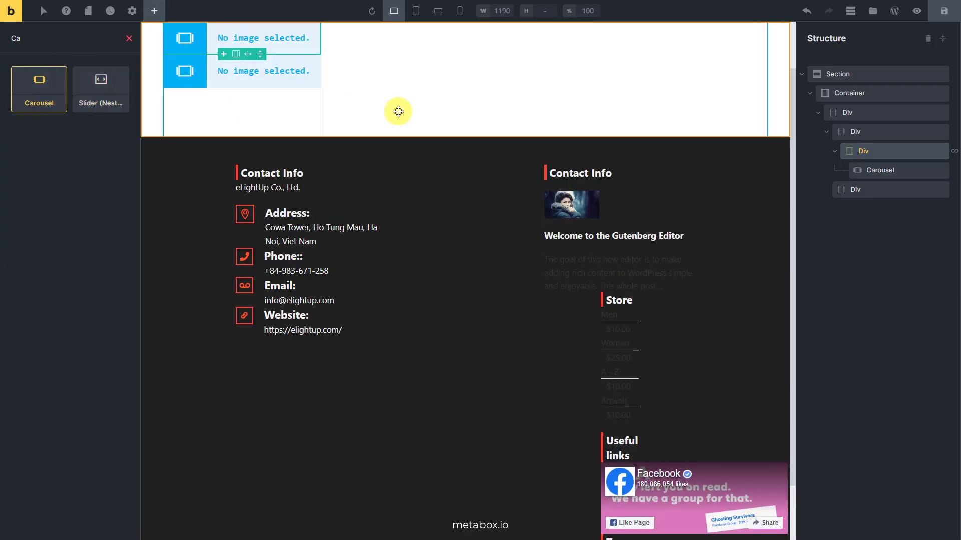
click(902, 170)
click(74, 66)
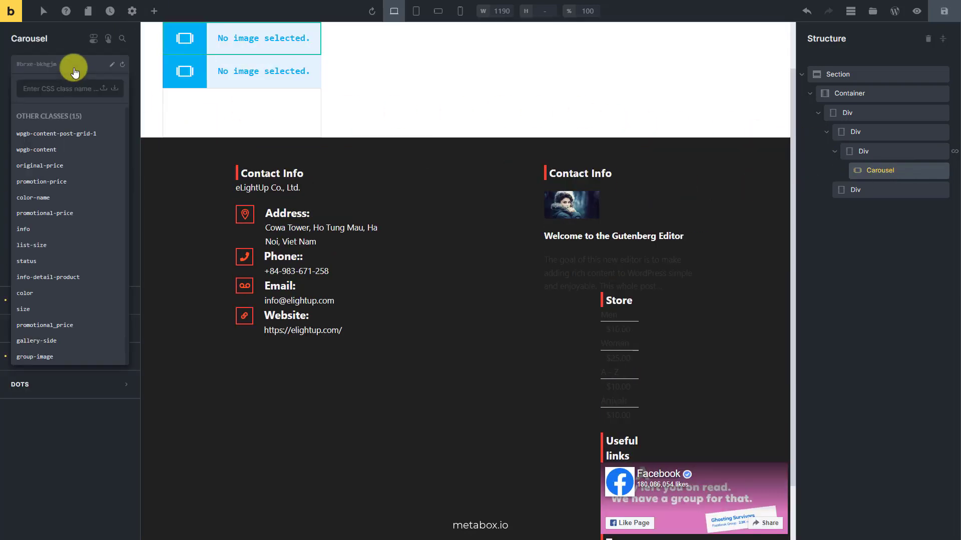
text(slider)
key(Return)
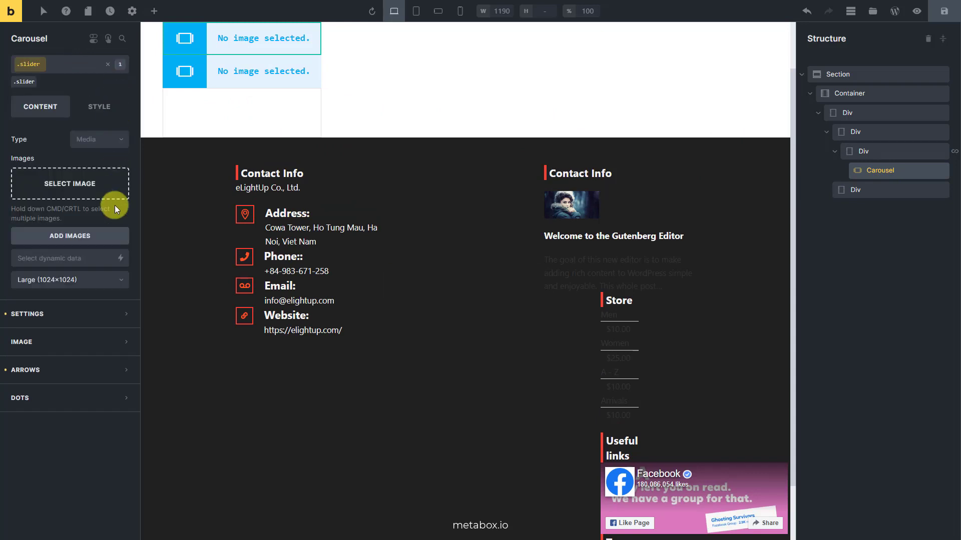
Set the carousel images to Product Image (Variations of Product) at Full size
click(122, 259)
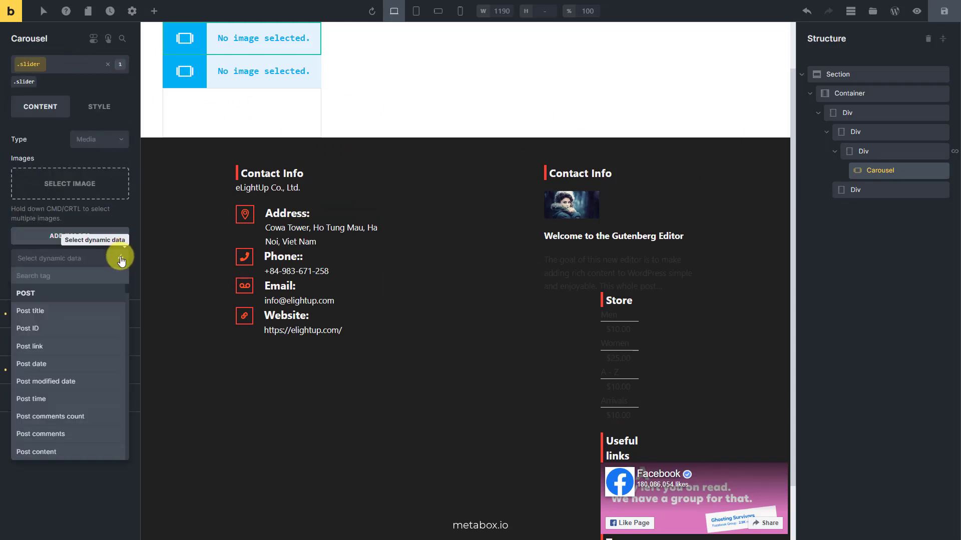
text(Product Image)
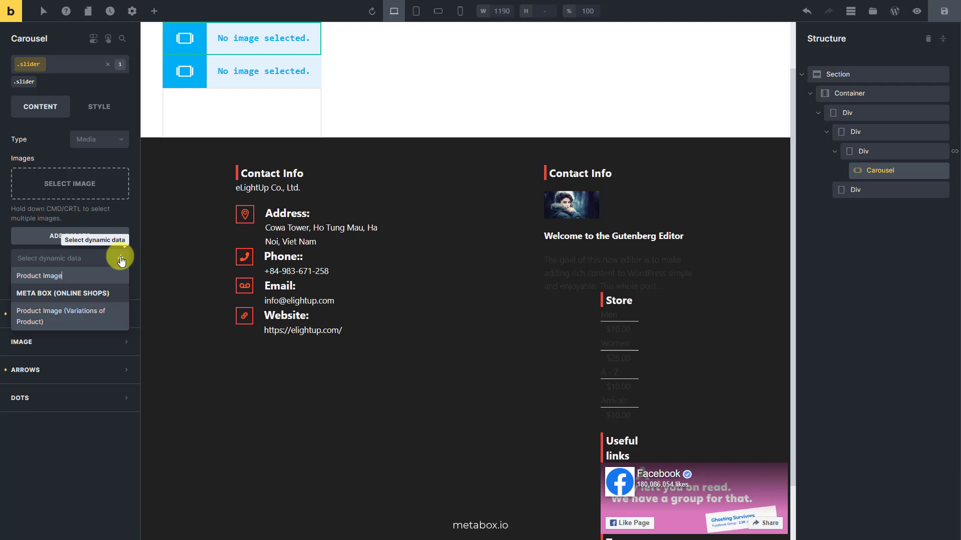
click(70, 316)
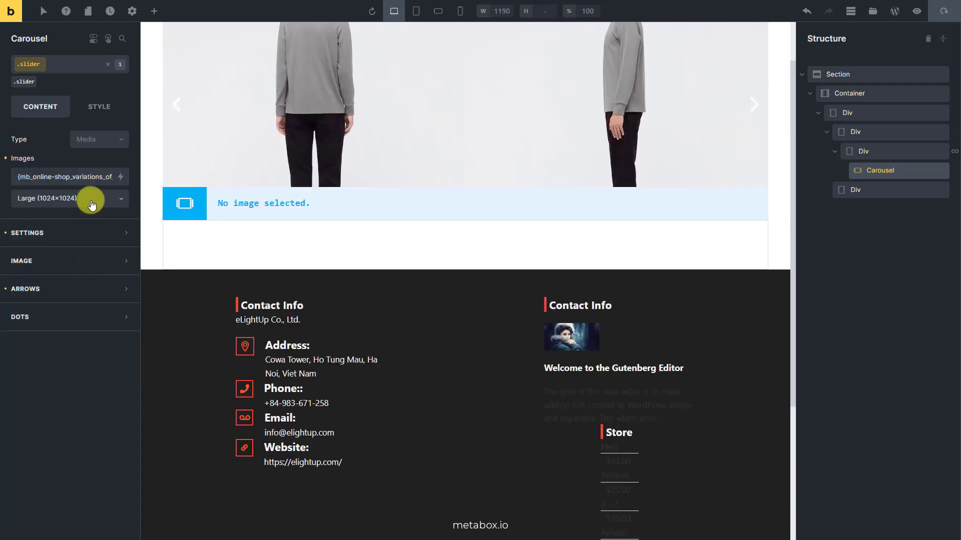
click(92, 204)
click(80, 317)
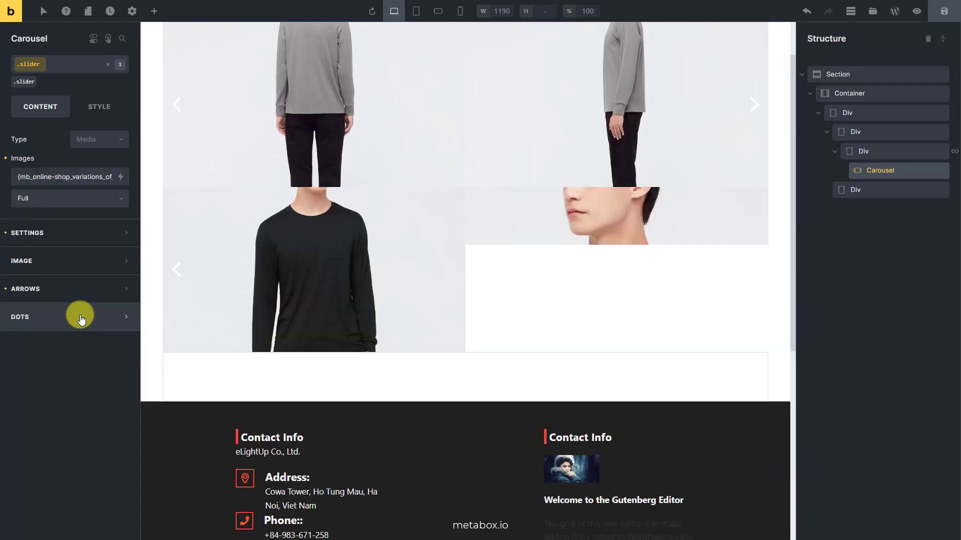
scroll(504, 236, up, 2)
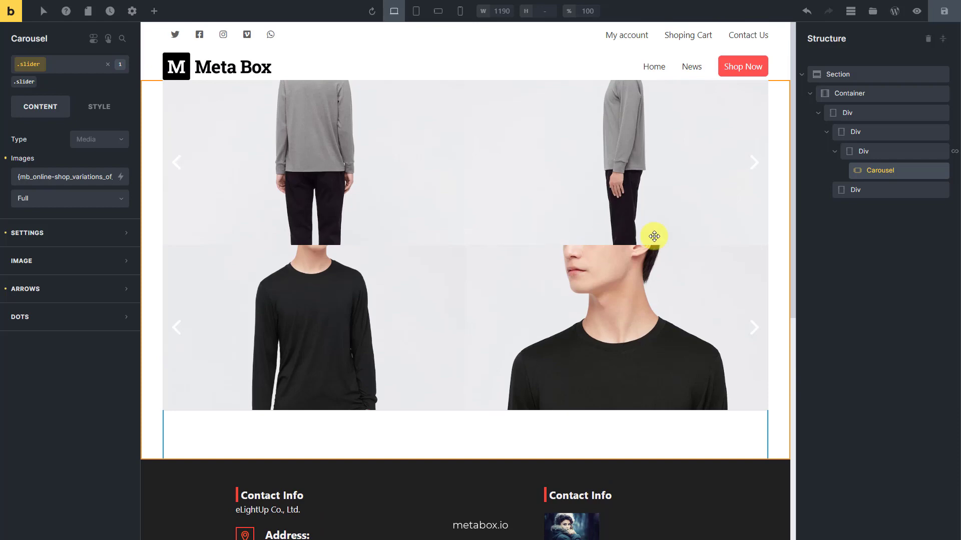
Give the empty second Div the info-detail-product class
click(891, 194)
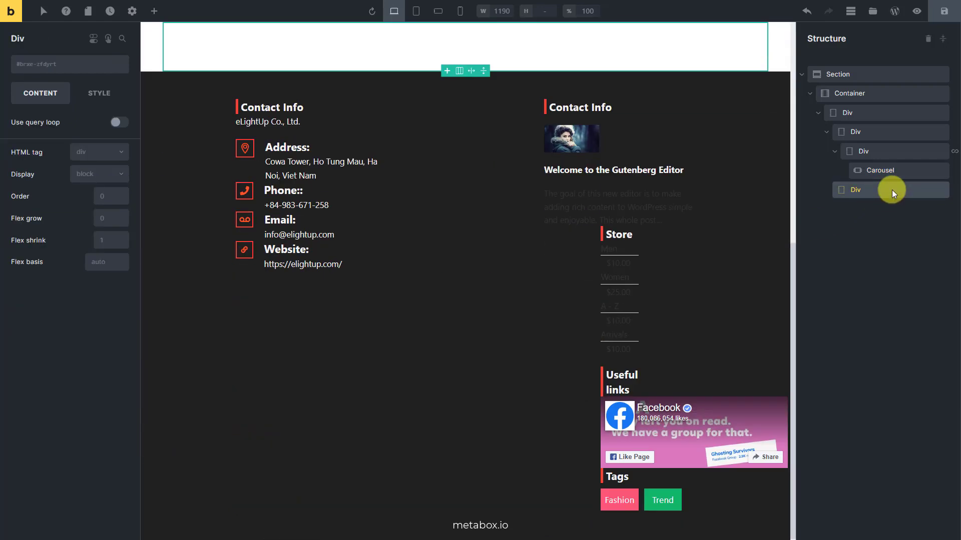
click(77, 65)
text(info-detail-product)
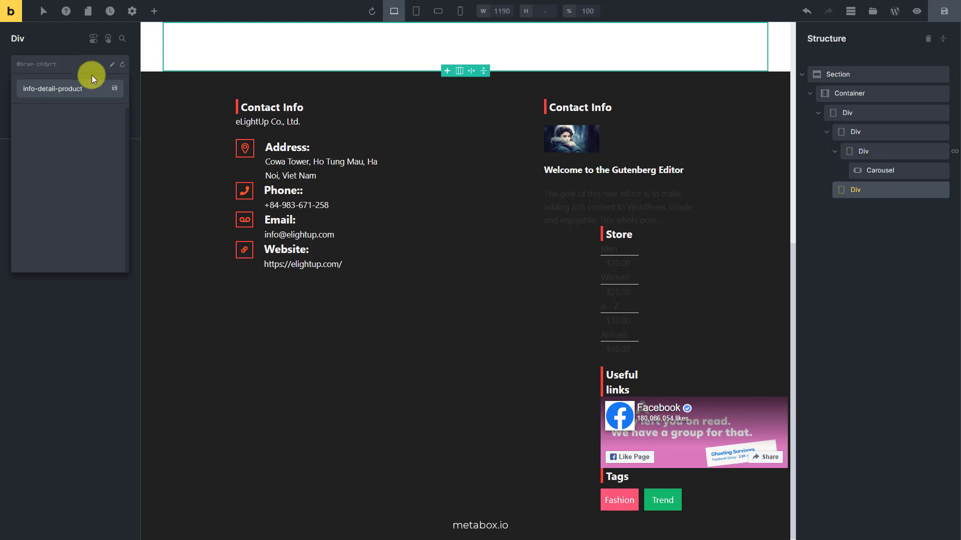
key(Return)
Add a Post Title and a Post Content element to the details column
click(153, 11)
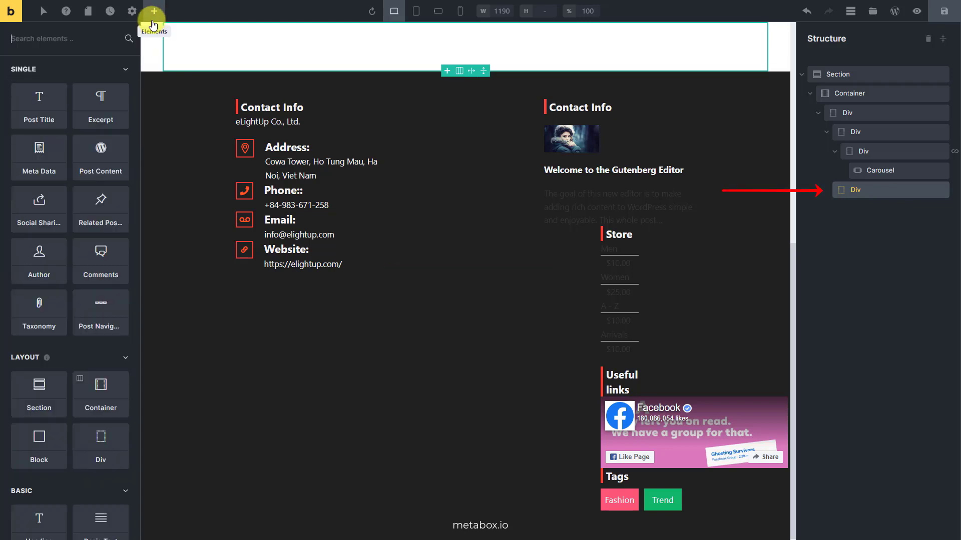
click(33, 110)
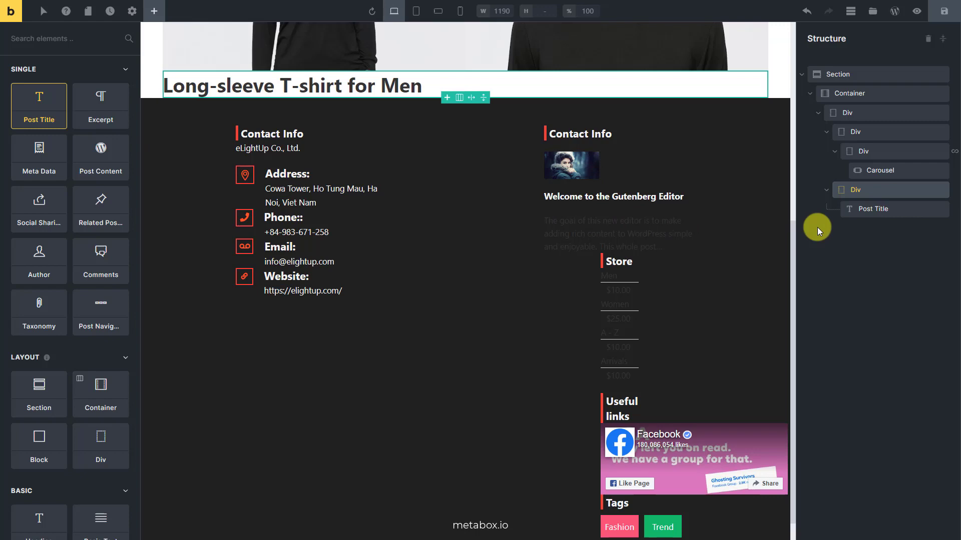
click(879, 209)
click(155, 12)
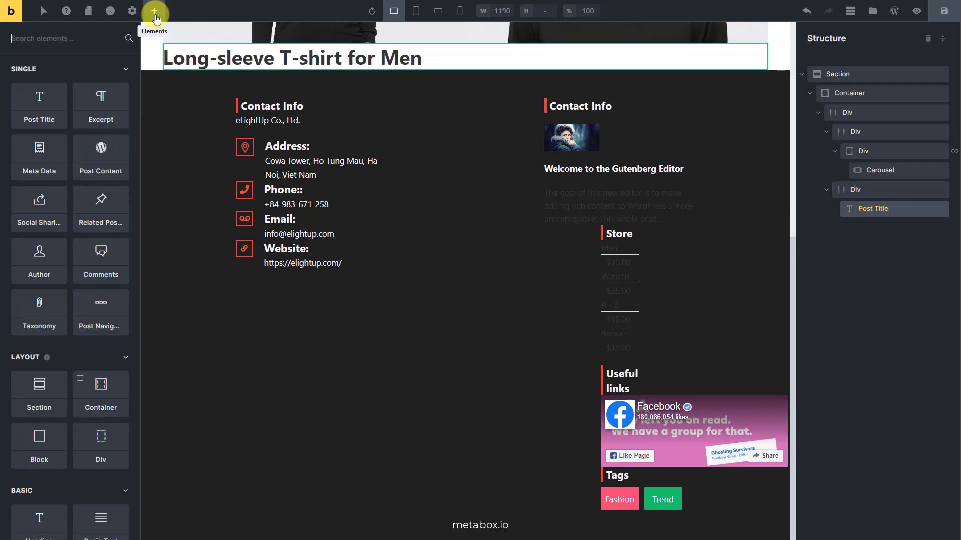
click(116, 157)
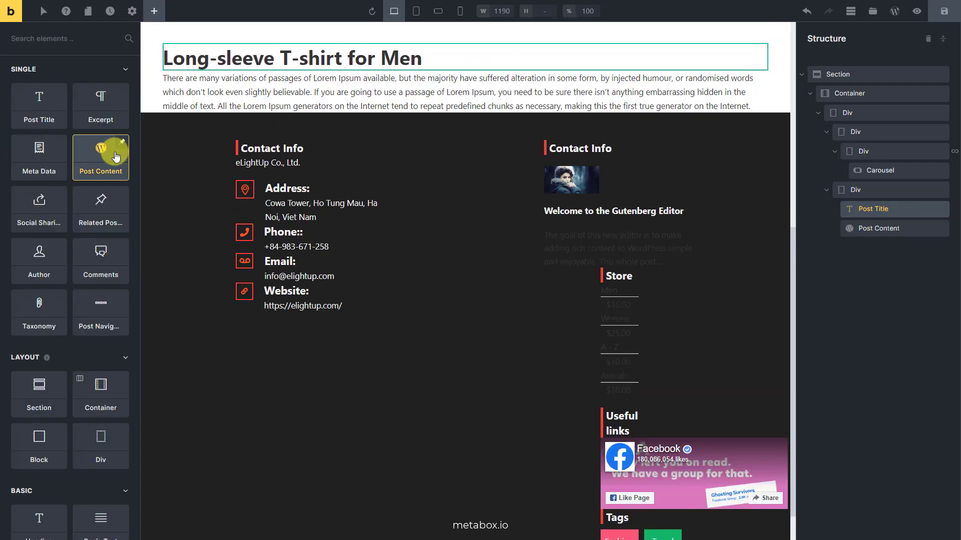
Add a Div below Post Content and give it the color-contain-group class
click(866, 229)
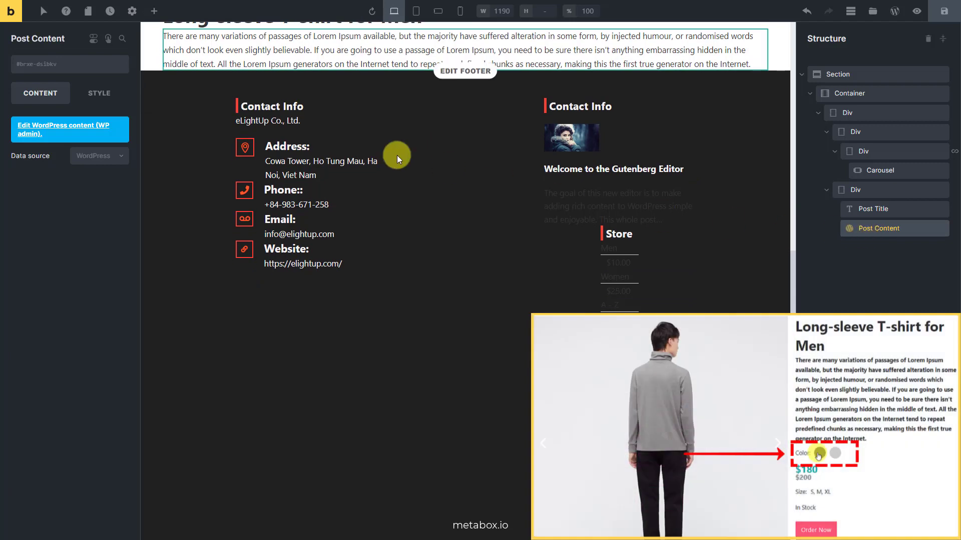
click(155, 12)
text(Div)
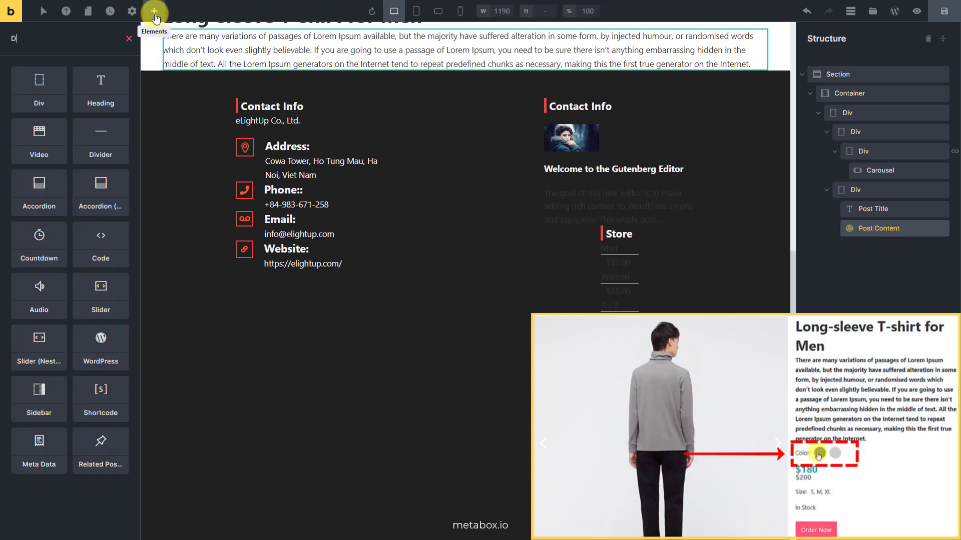
click(41, 89)
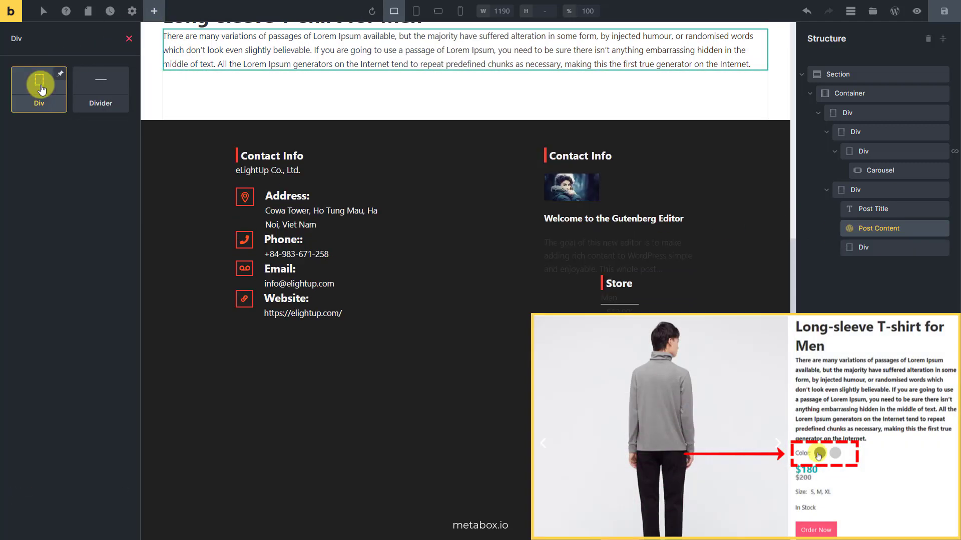
click(887, 253)
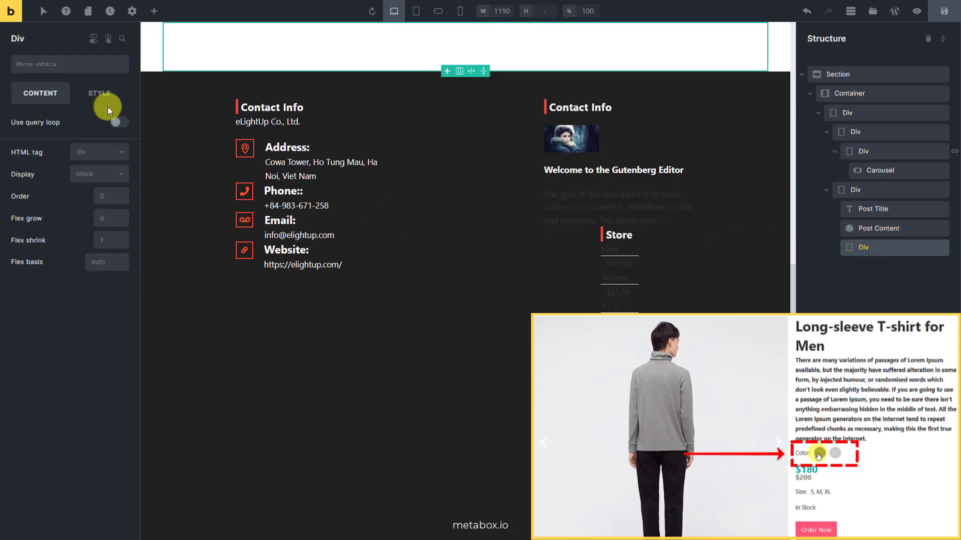
click(66, 69)
text(color-contain-group)
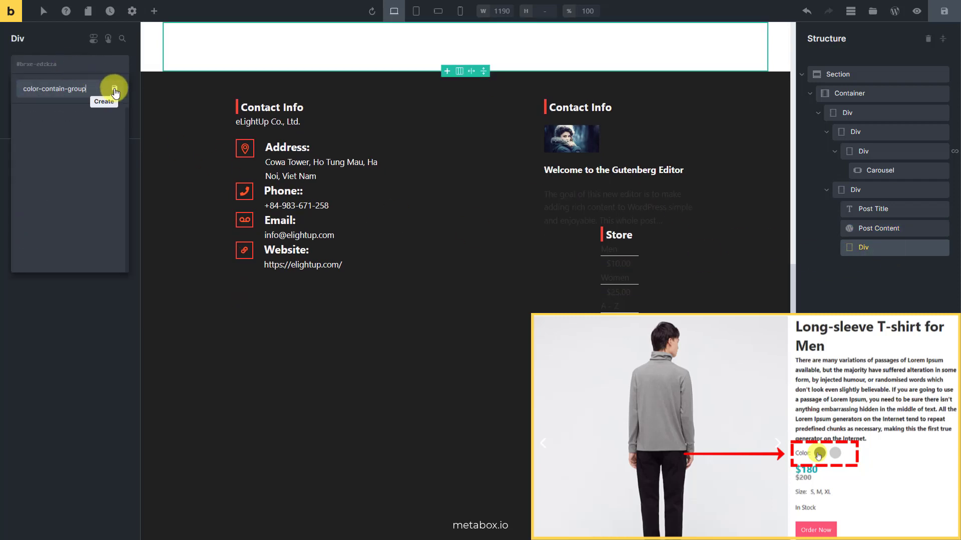
click(114, 89)
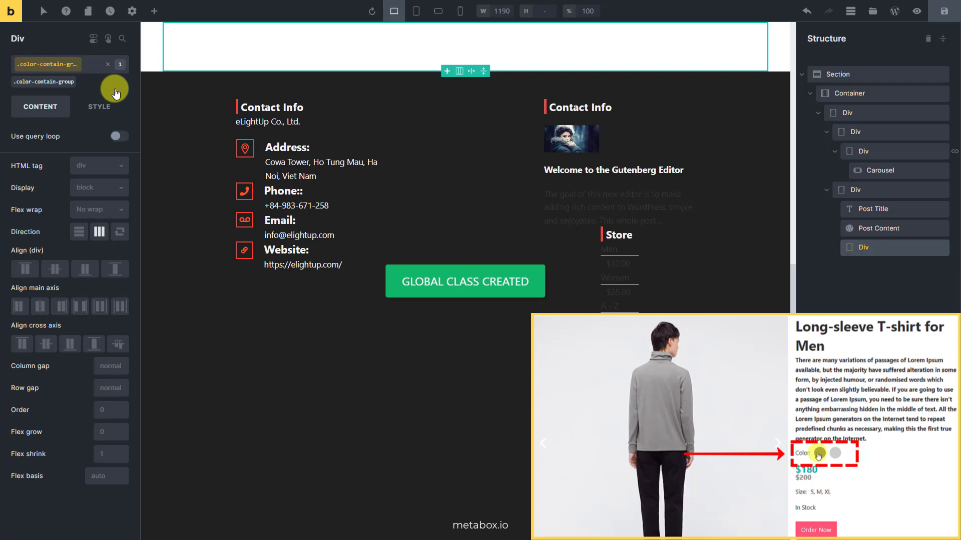
Add a Basic Text inside the container and replace its placeholder with 'Color:'
click(153, 15)
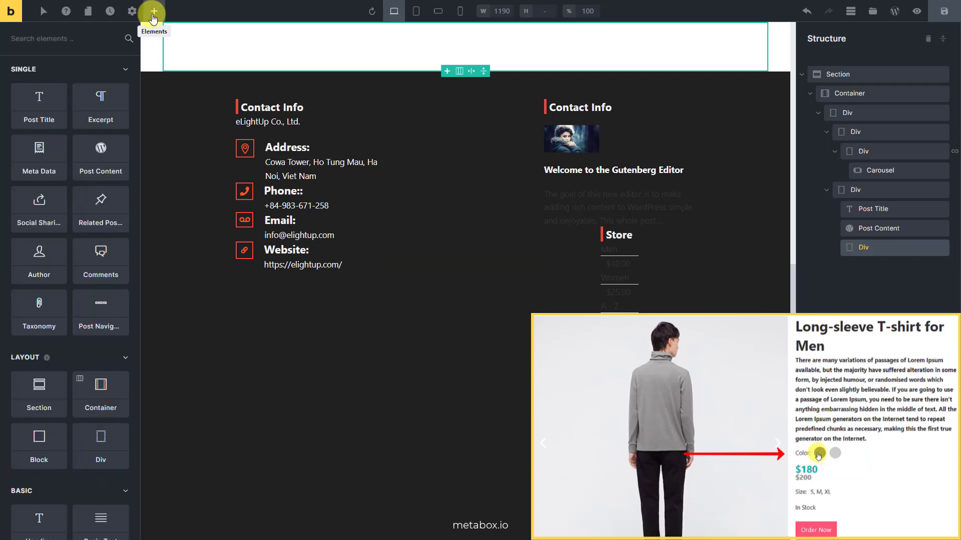
text(Ba)
click(36, 97)
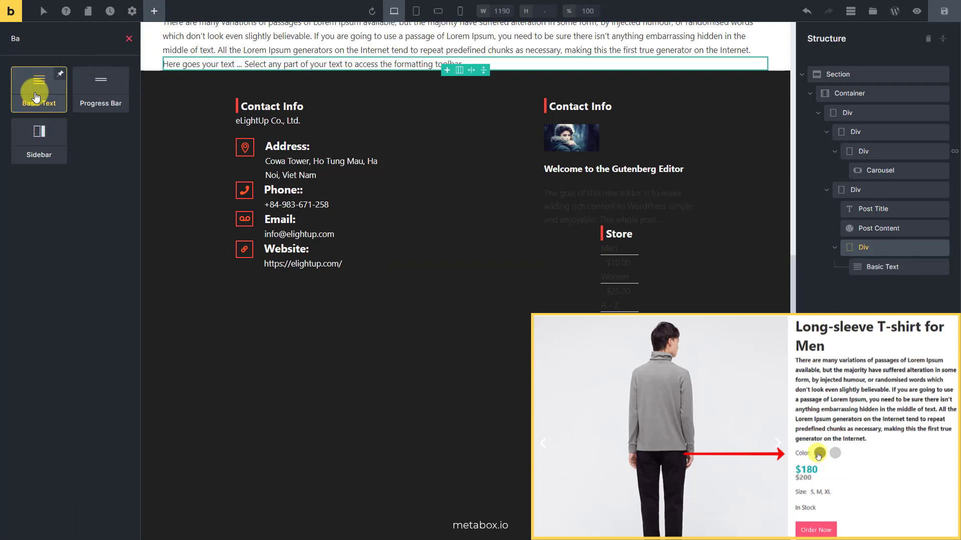
click(898, 265)
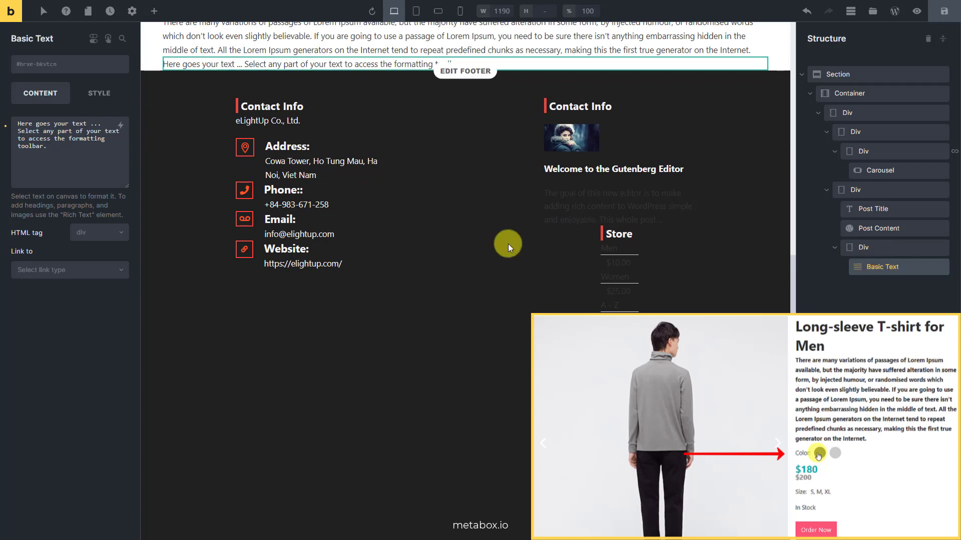
click(82, 145)
key(ctrl+a)
text(Col)
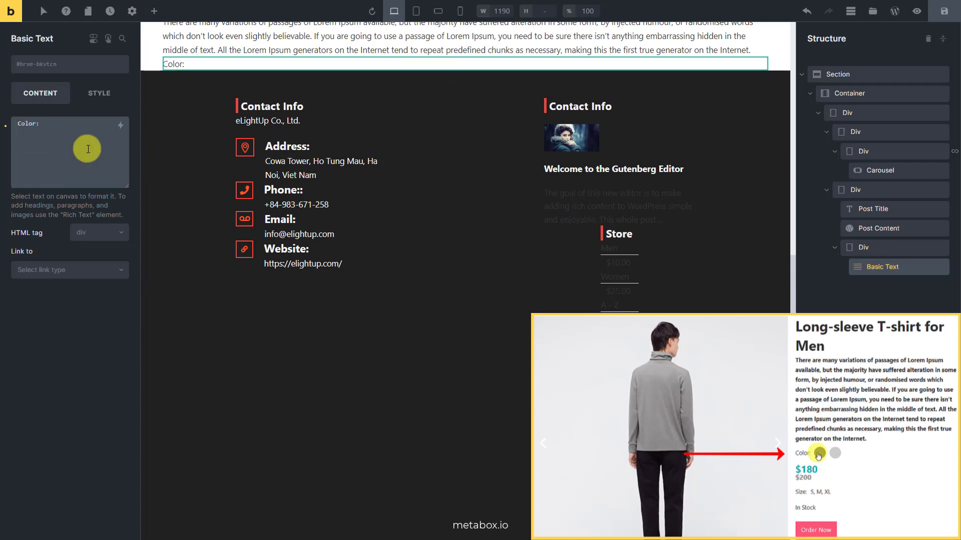
click(153, 13)
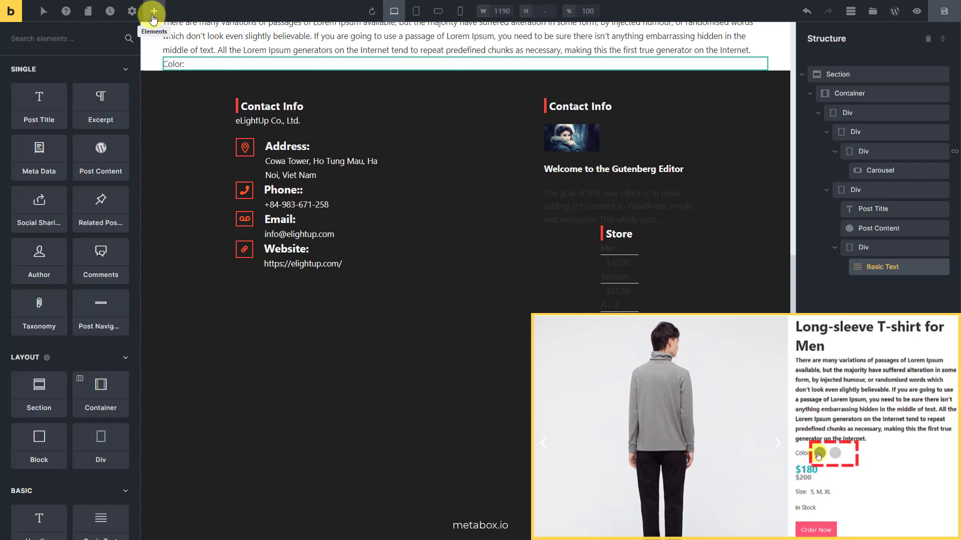
Add a Div below the Color: text with the color-group class
text(Div)
click(39, 89)
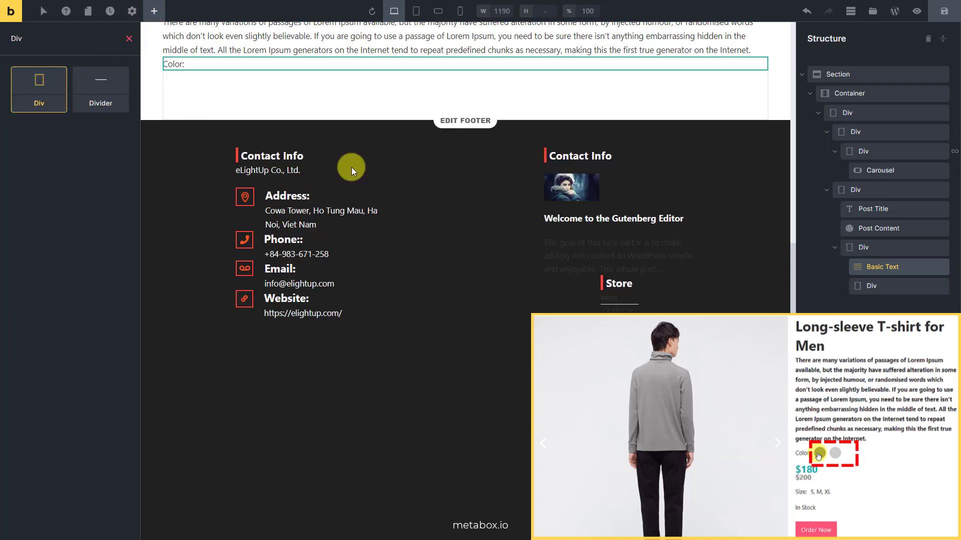
click(884, 285)
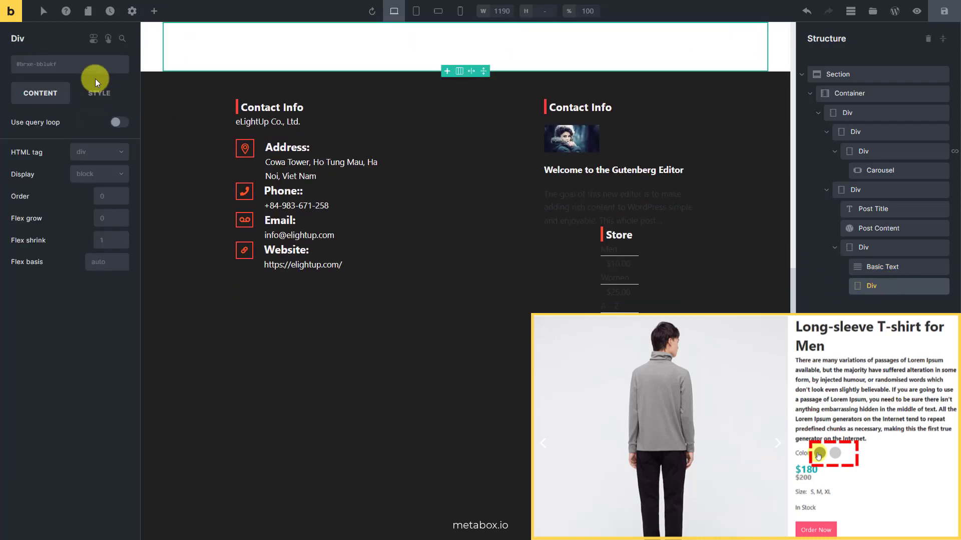
click(90, 65)
text(color-group)
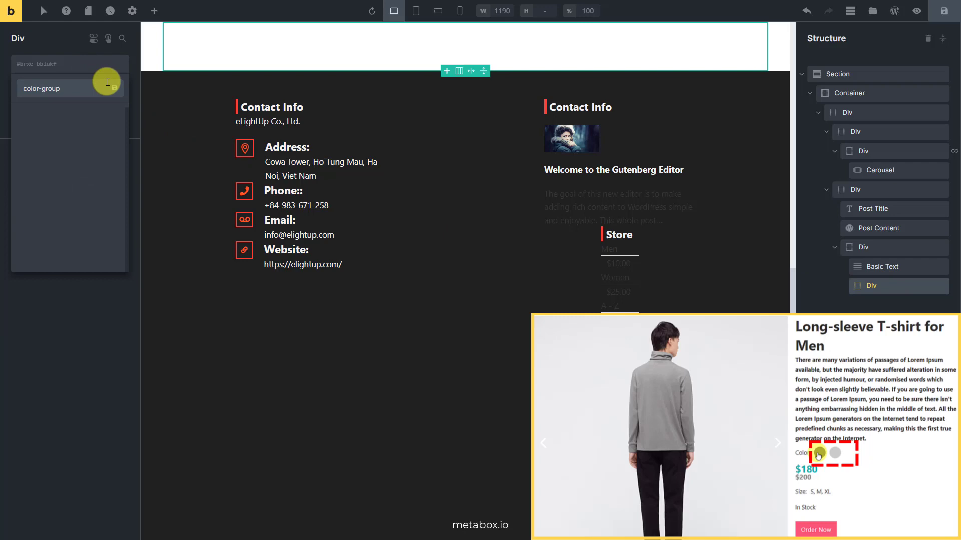
click(113, 87)
Nest a Div classed color-name inside the color-group Div
click(154, 11)
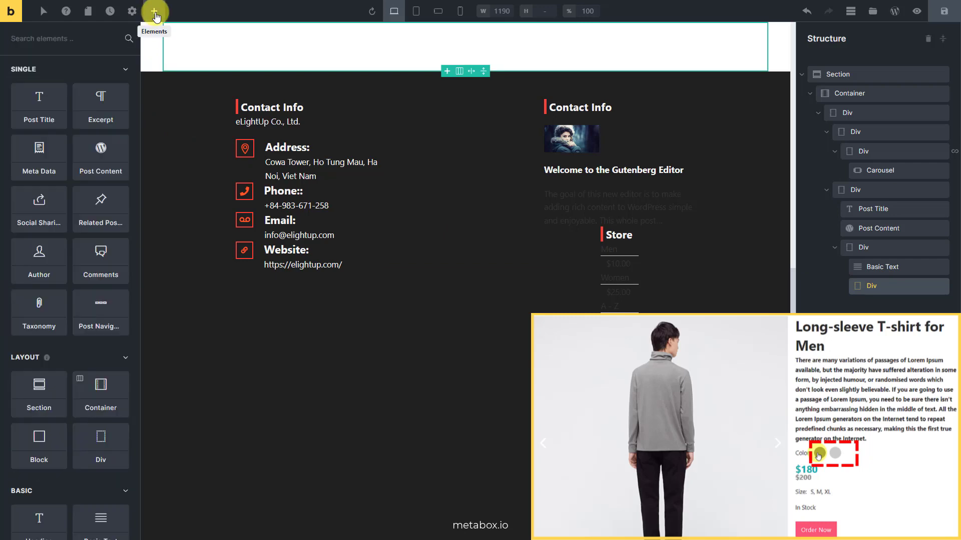
text(div)
click(37, 93)
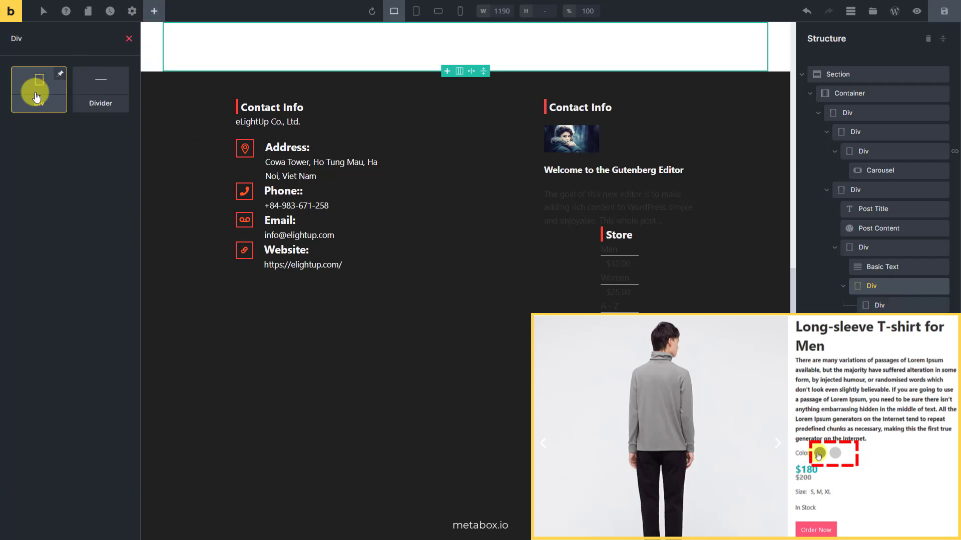
click(894, 313)
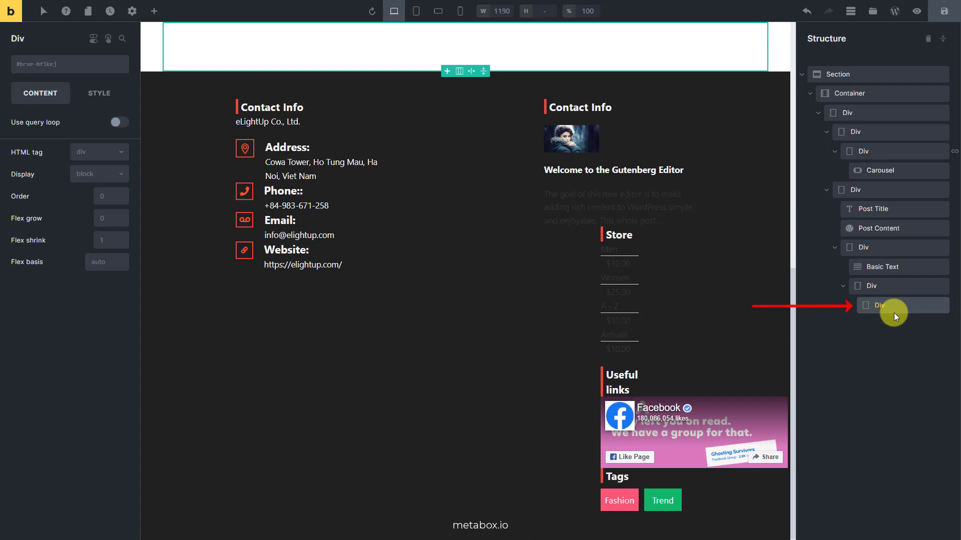
click(16, 64)
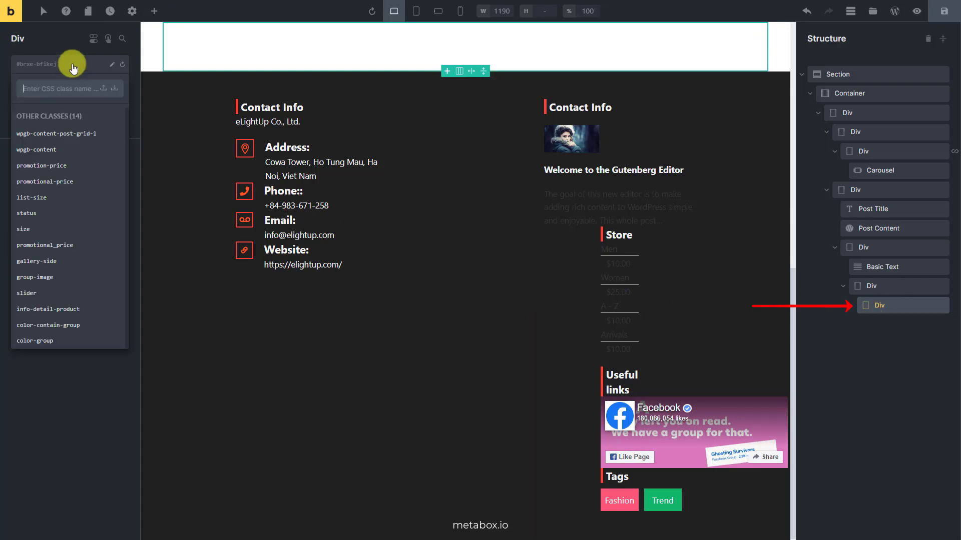
text(color-name)
key(Return)
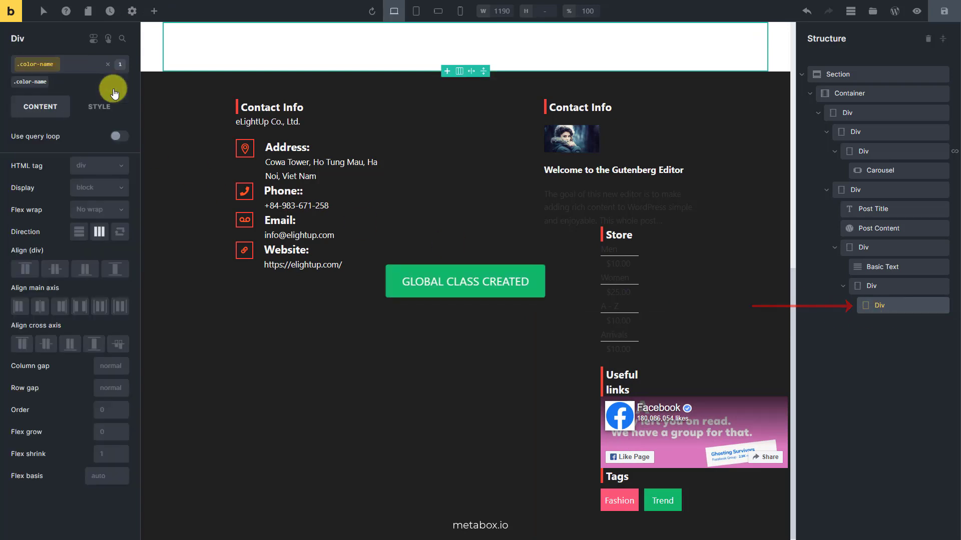
Enable a query loop on color-name with type MB Group: Variations of Product
click(119, 137)
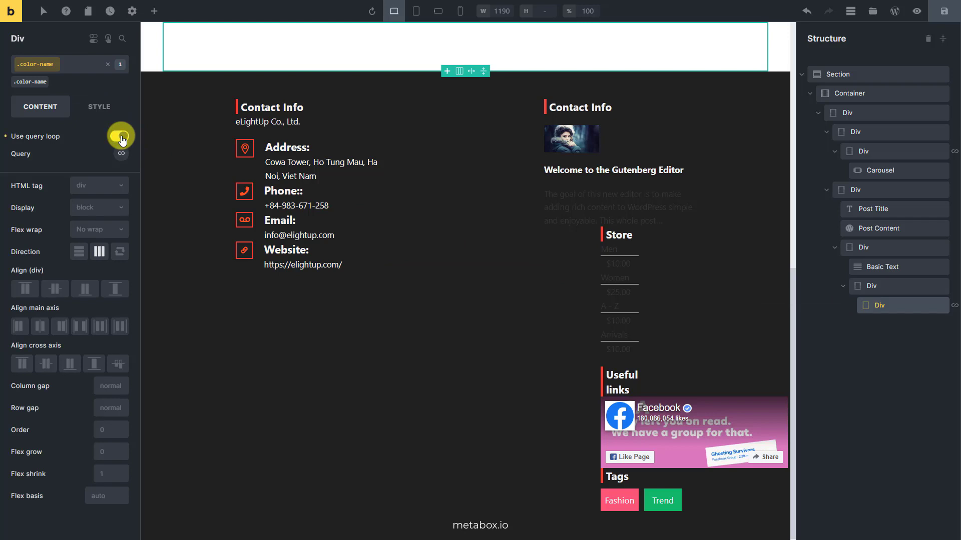
click(122, 153)
click(109, 184)
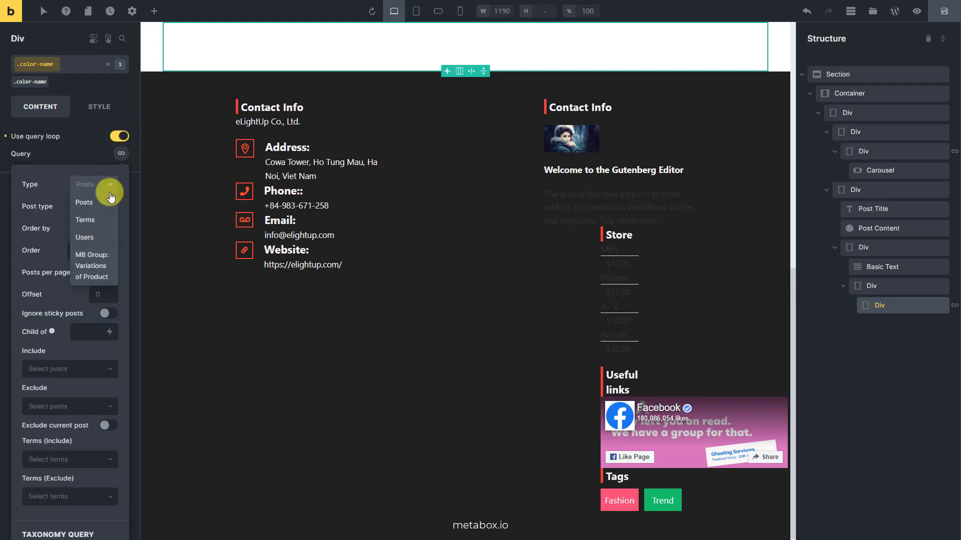
click(112, 265)
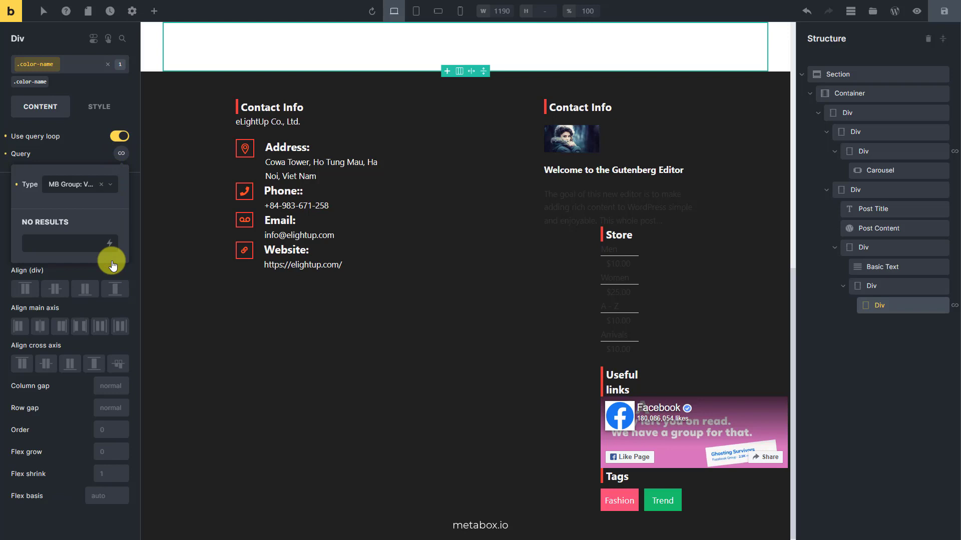
Add a Div inside color-name and set its HTML tag to a link
click(154, 12)
text(Div)
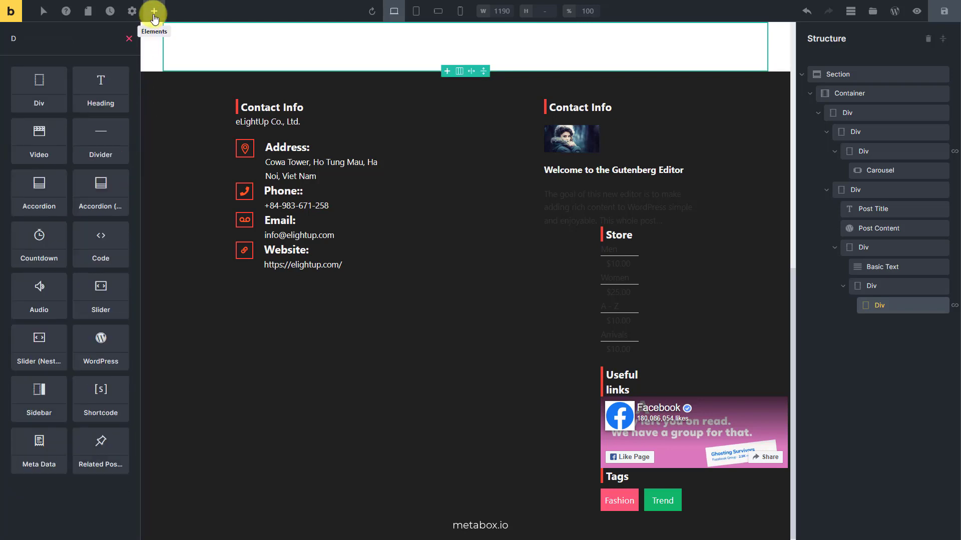
click(36, 95)
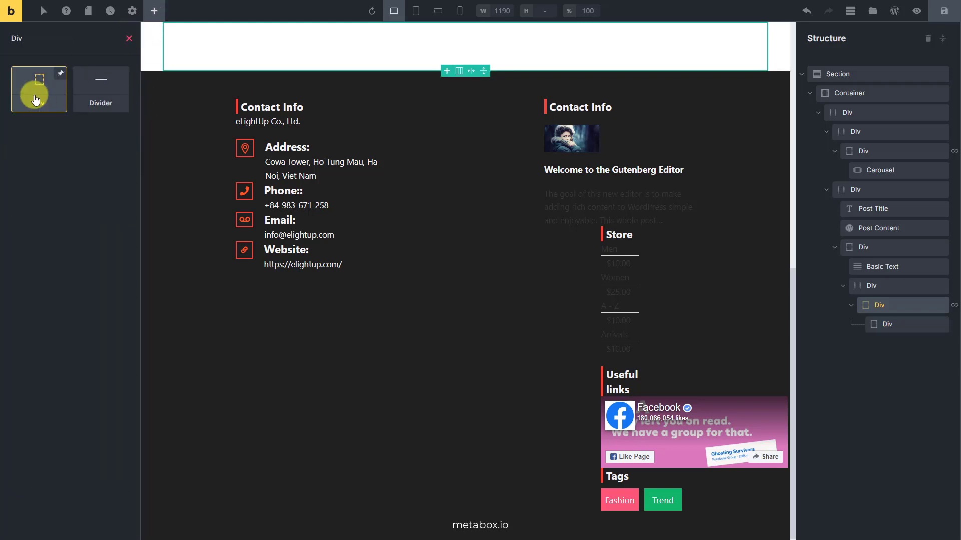
click(895, 325)
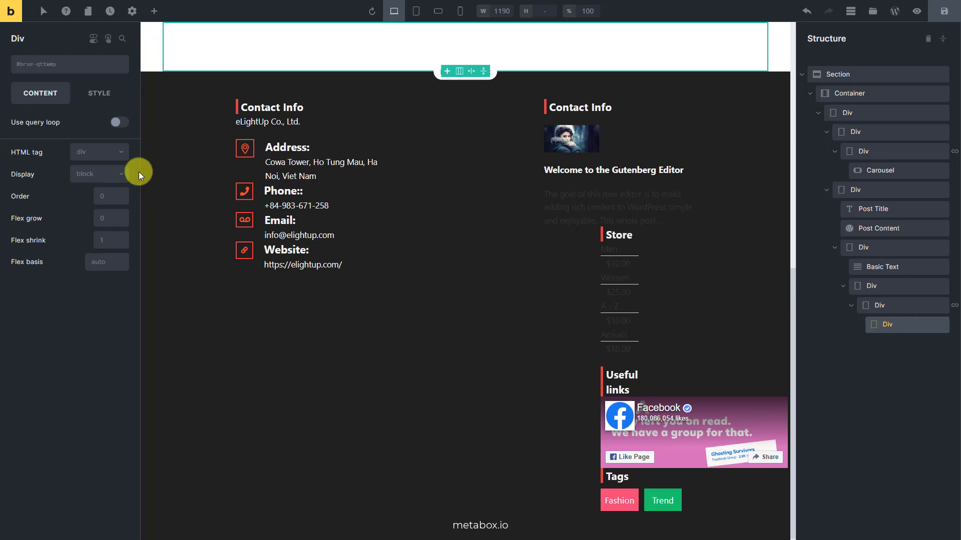
click(118, 152)
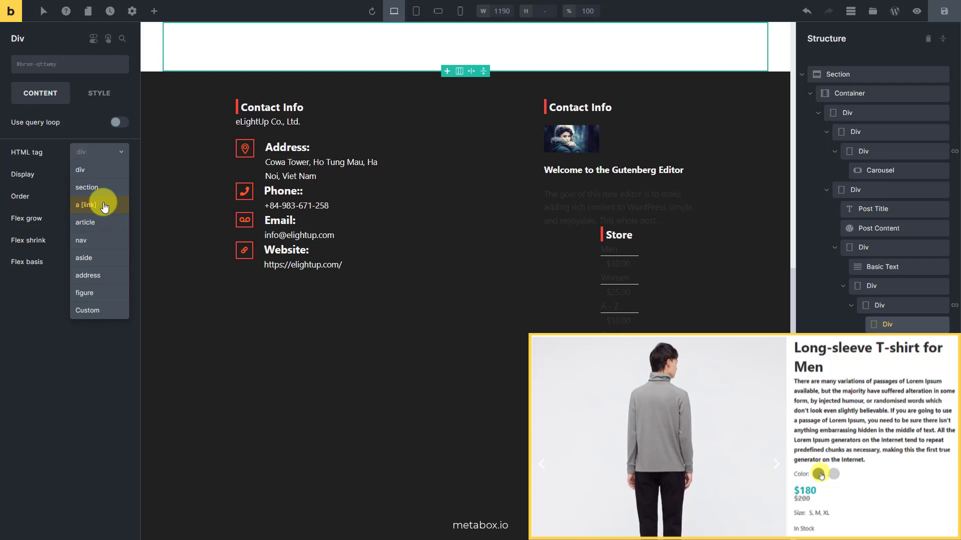
click(104, 205)
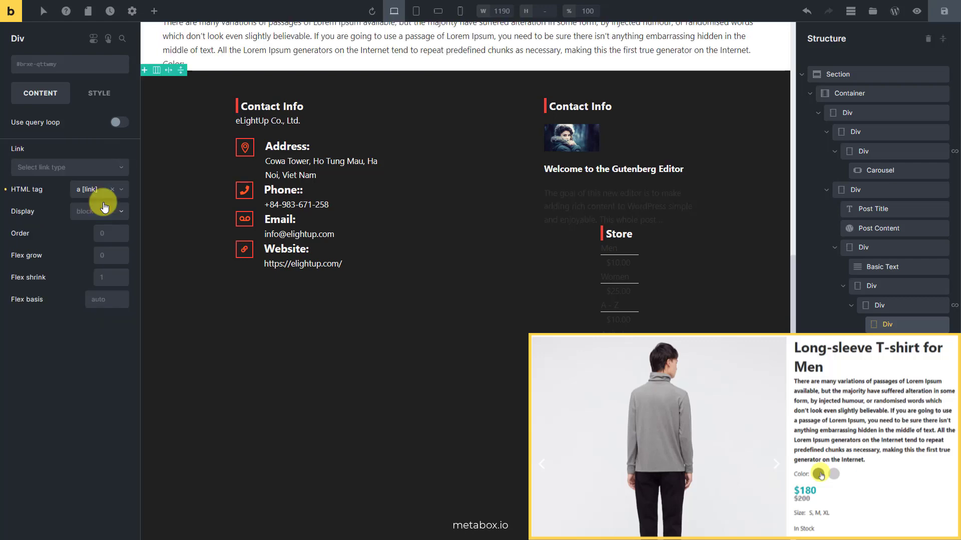
Set the link URL to dynamic data: # followed by Color Name (Variations of Product)
click(110, 174)
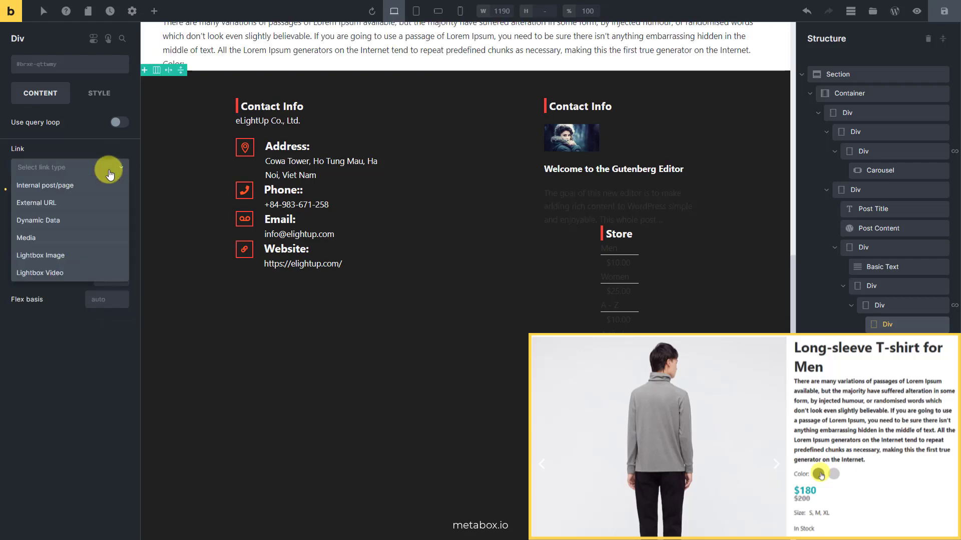
click(64, 221)
click(120, 193)
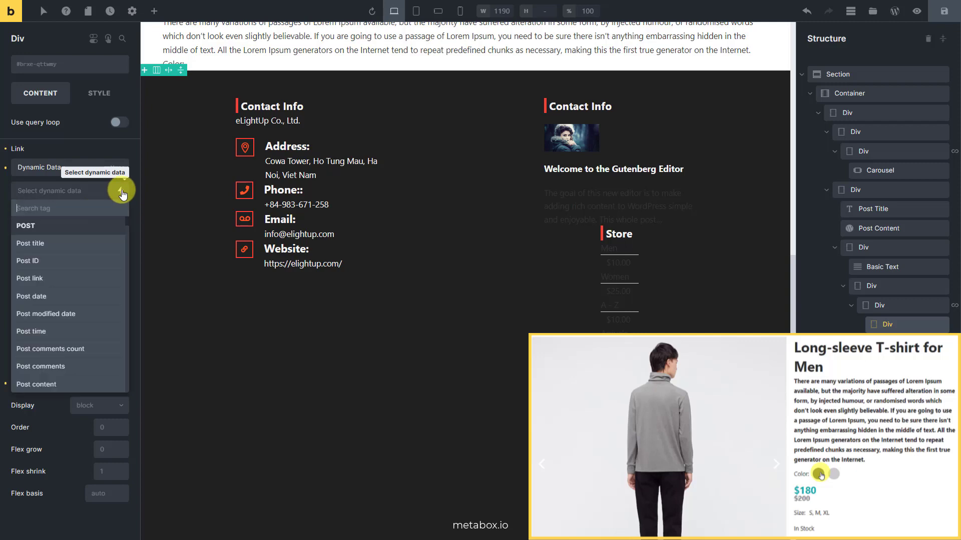
text(color)
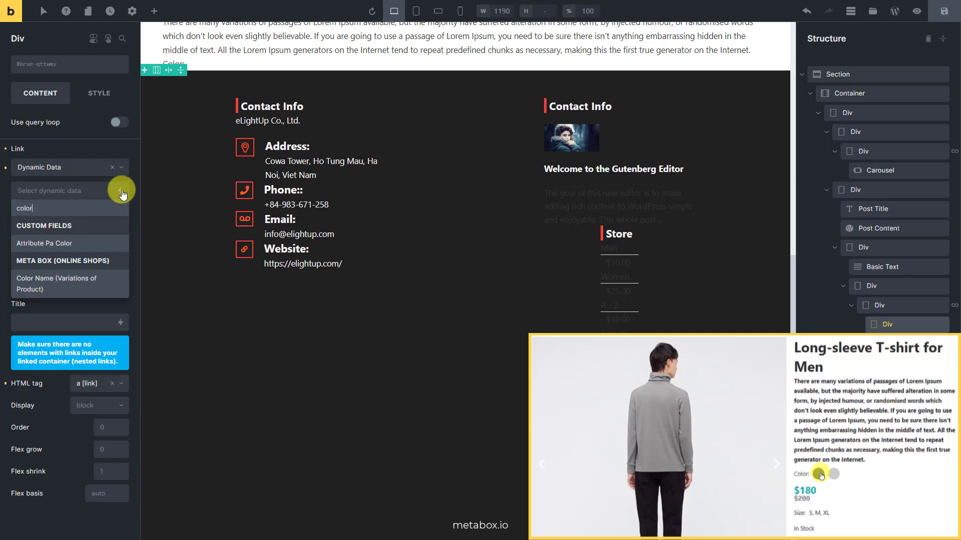
click(90, 284)
click(18, 190)
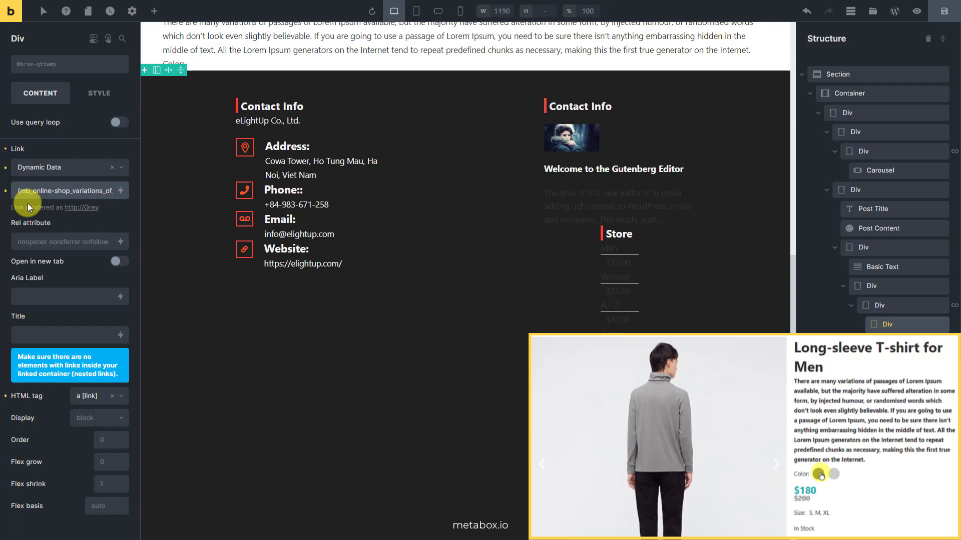
text(#)
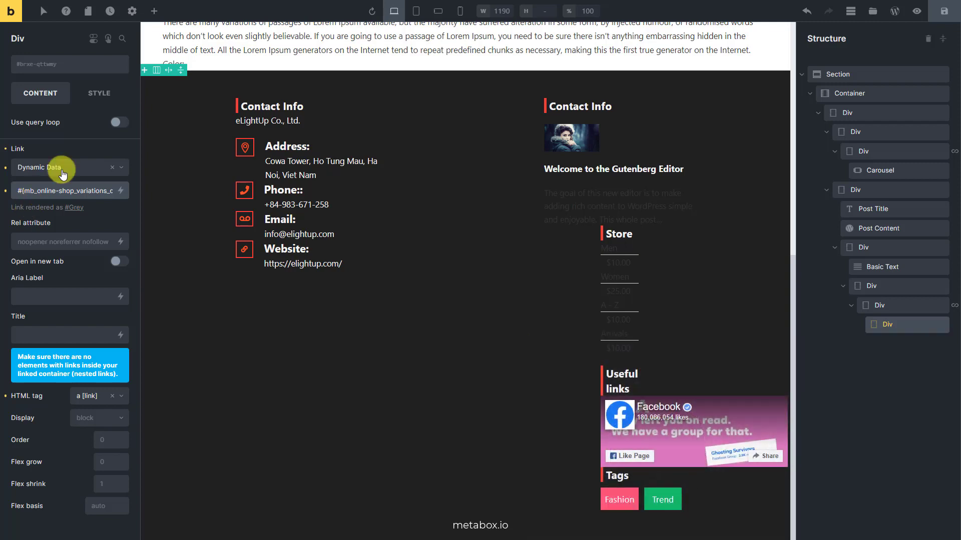
click(154, 11)
Add a Basic Text inside the link Div whose content is the Color Name (Variations of Product) tag
text(Basic)
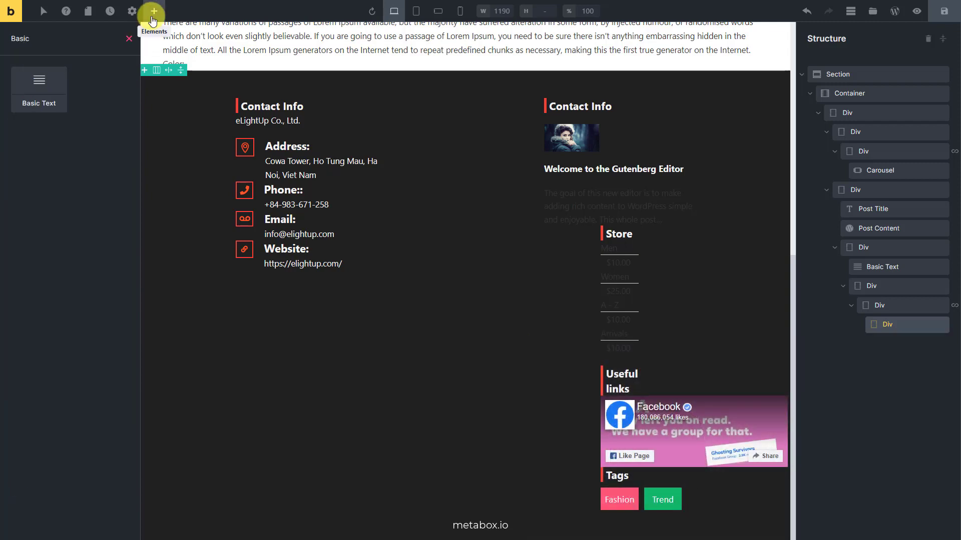
click(42, 91)
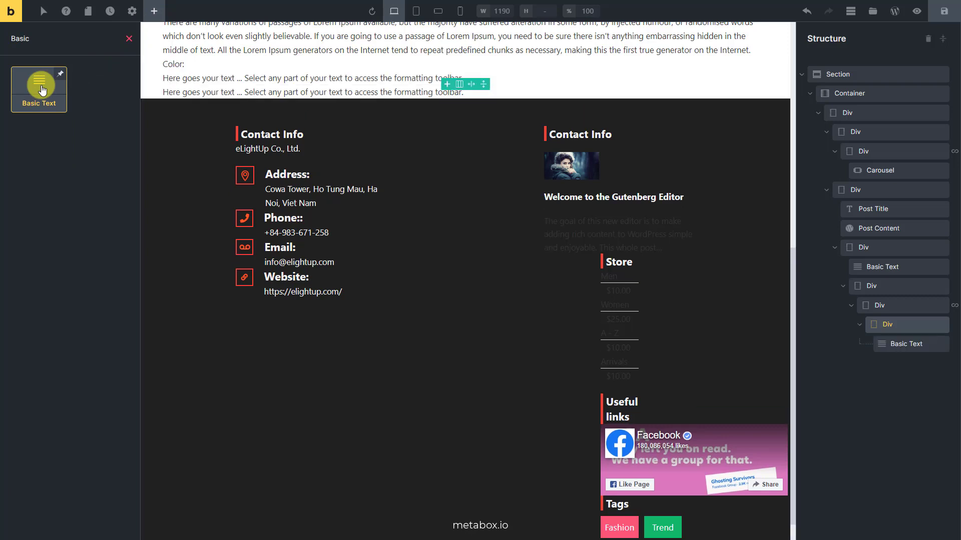
click(907, 344)
click(111, 136)
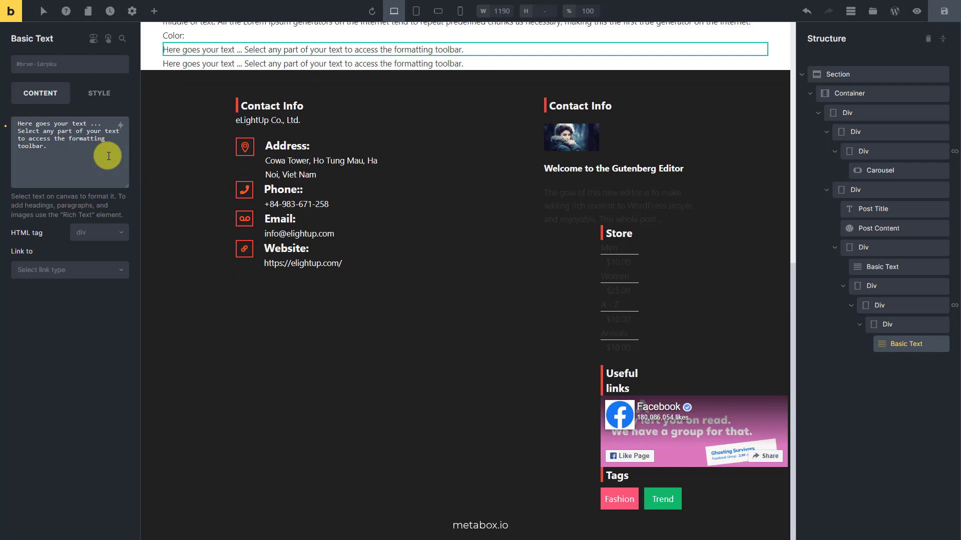
key(ctrl+a)
key(BackSpace)
click(121, 126)
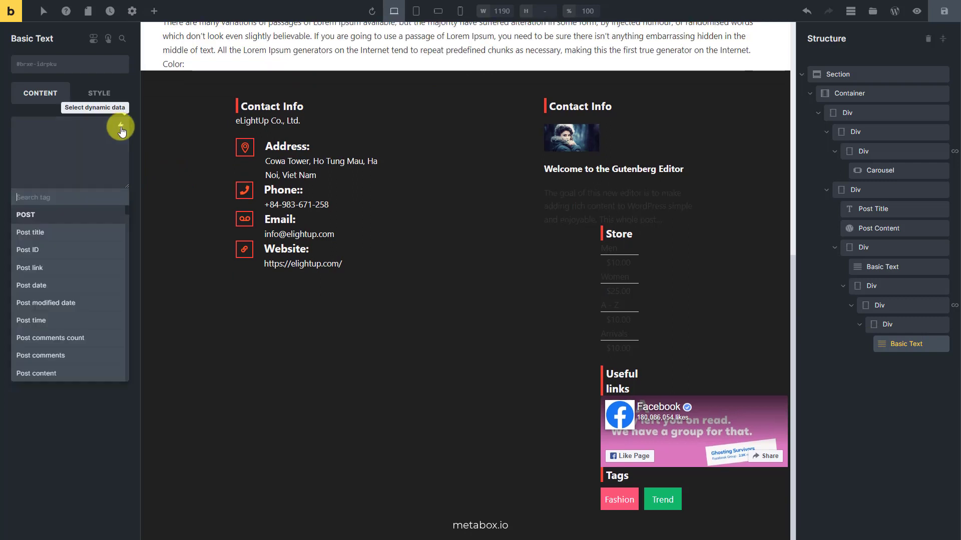
text(color)
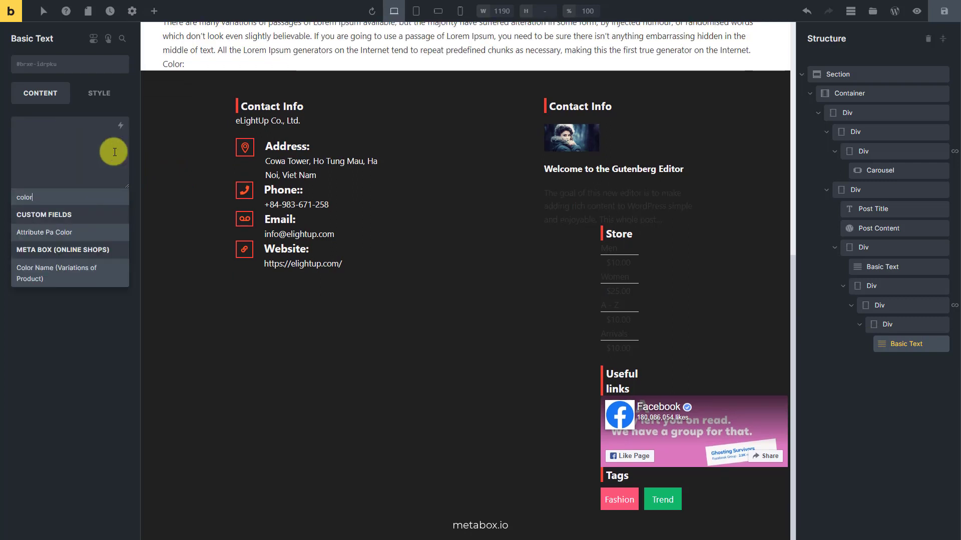
click(91, 274)
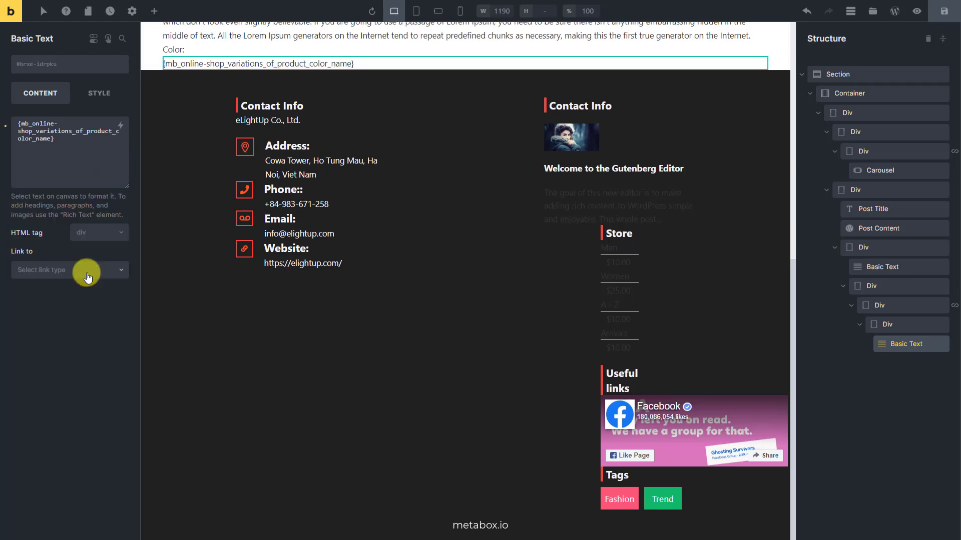
Add a Div to the product details column with the price-contain-group class
click(836, 247)
click(846, 190)
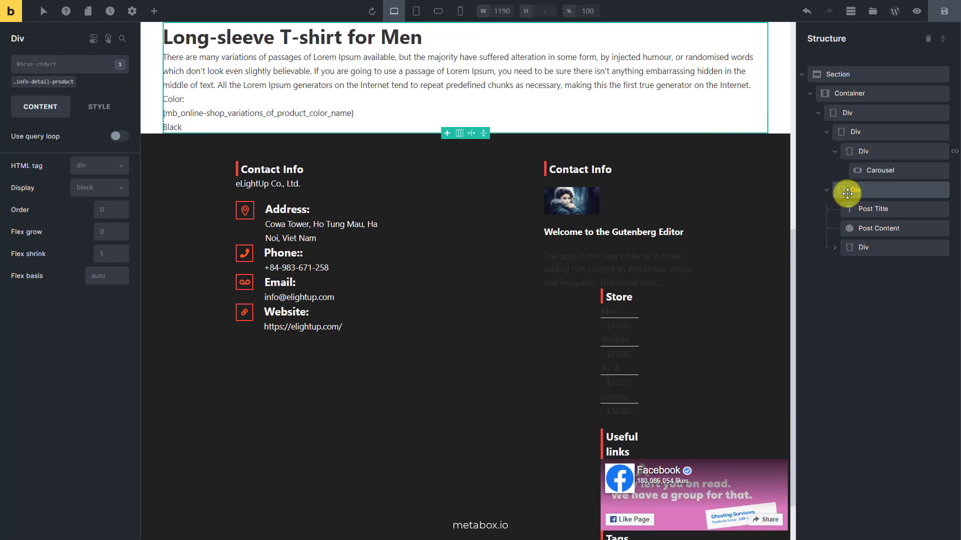
click(155, 11)
text(Div)
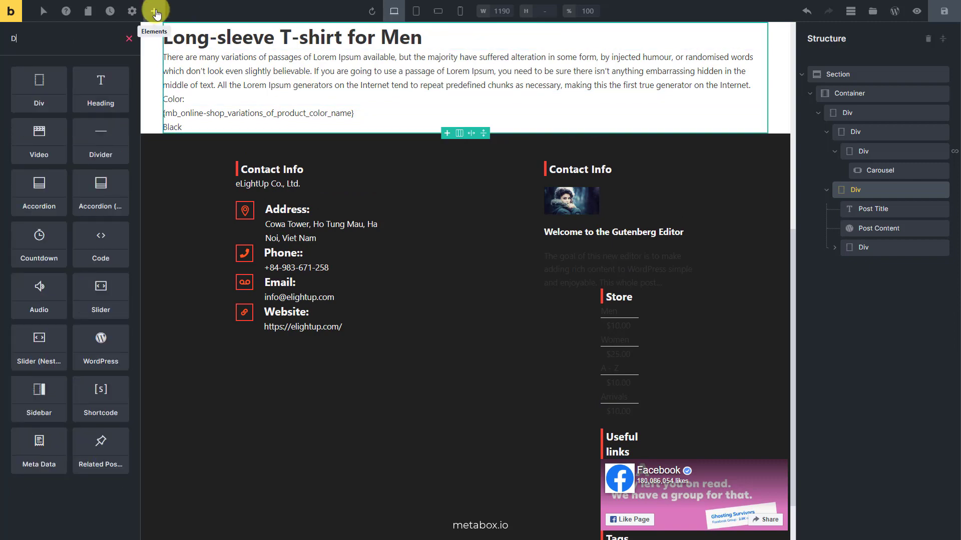
click(40, 89)
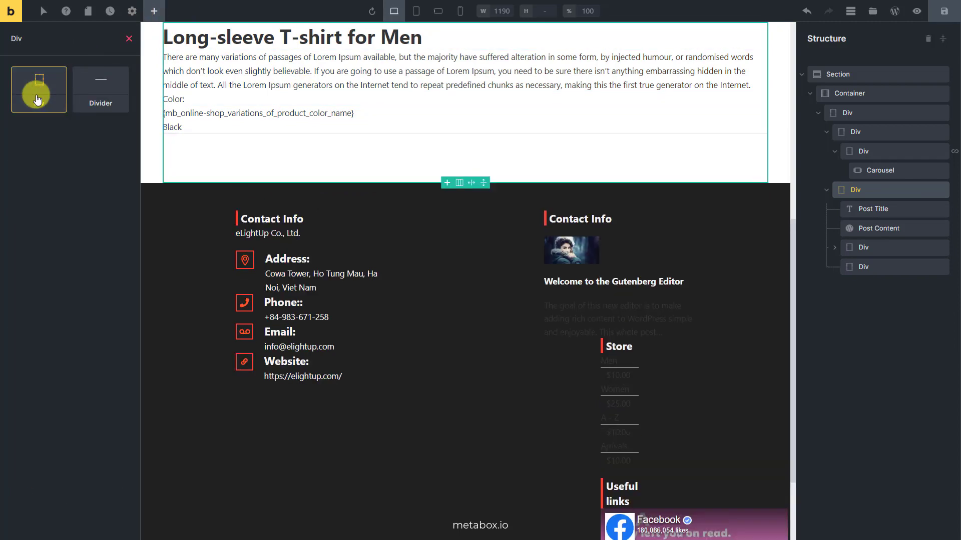
click(883, 268)
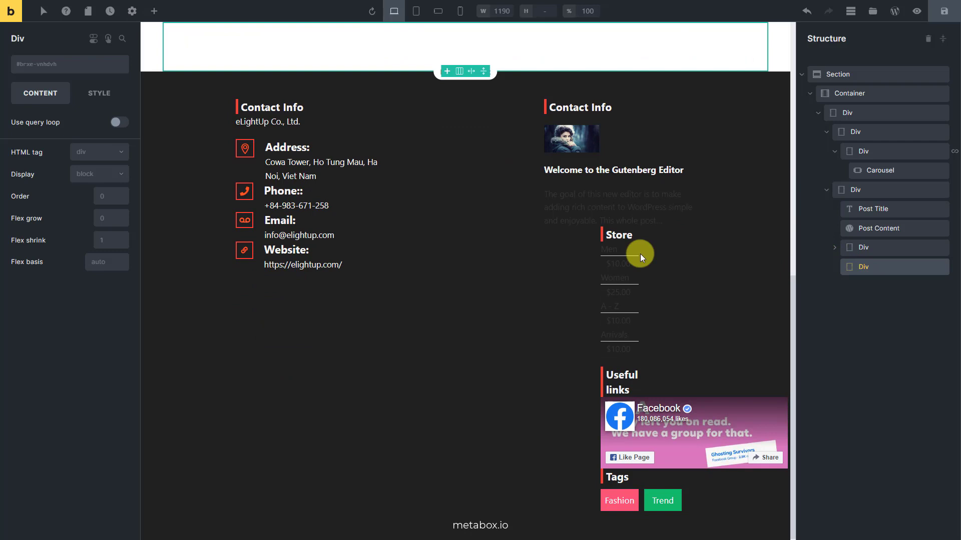
click(71, 65)
text(price-contain-group)
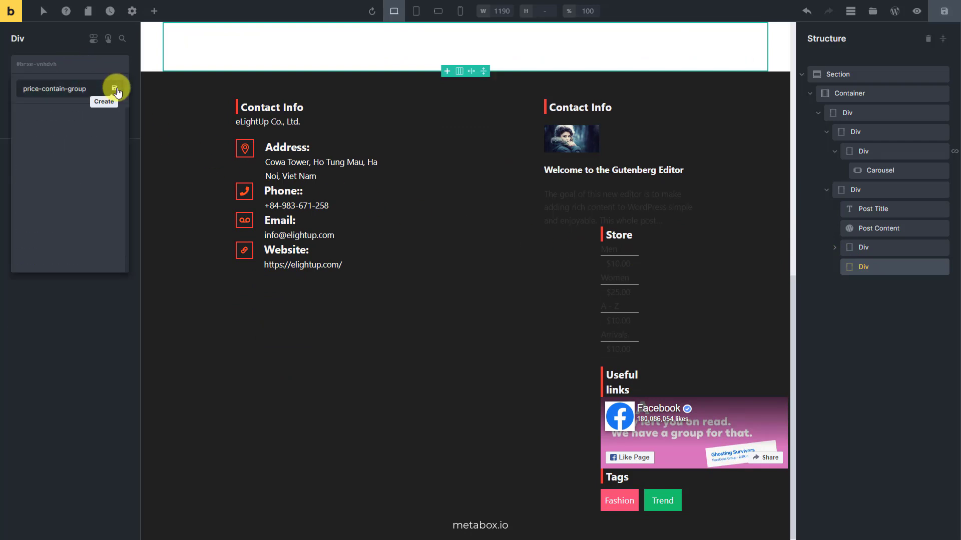
click(114, 88)
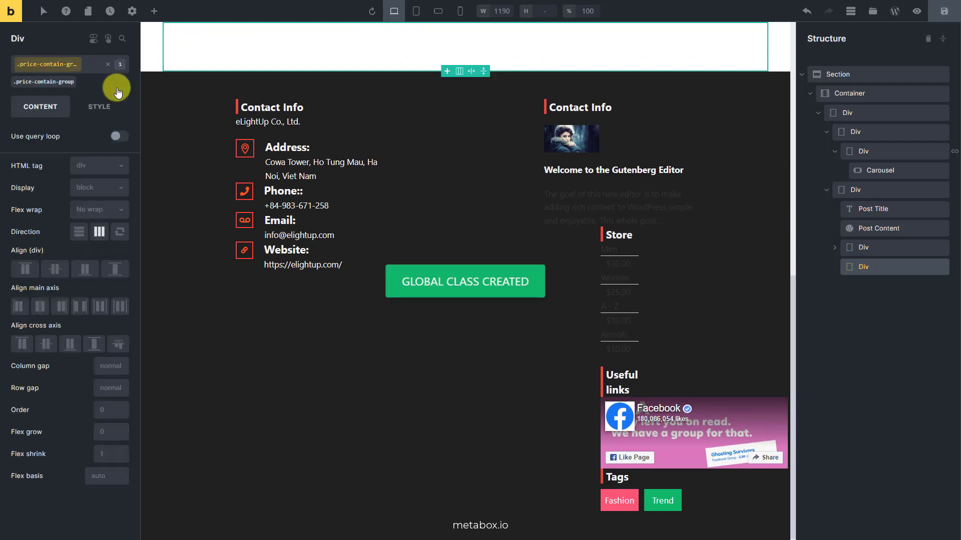
Nest a Div classed price-group inside the price container
click(154, 11)
text(Div)
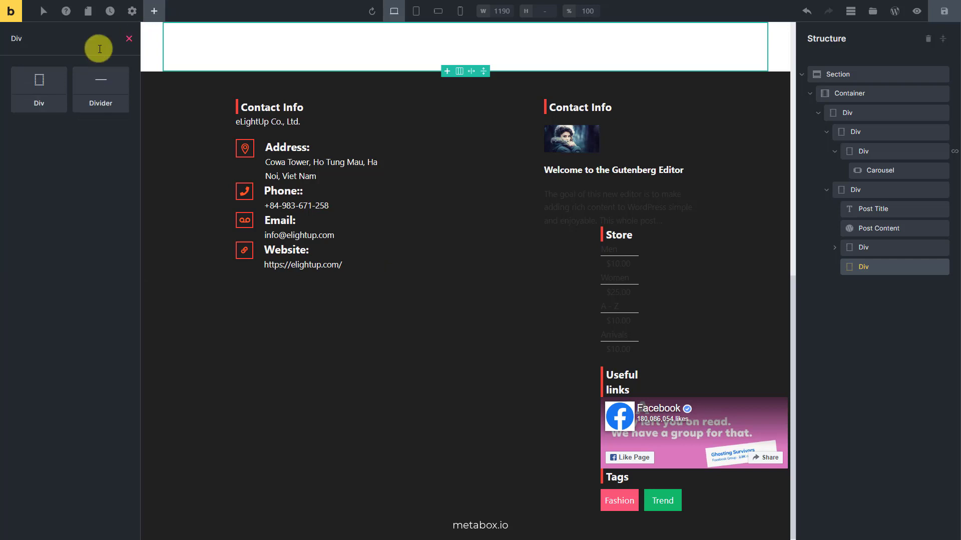
click(40, 88)
click(893, 288)
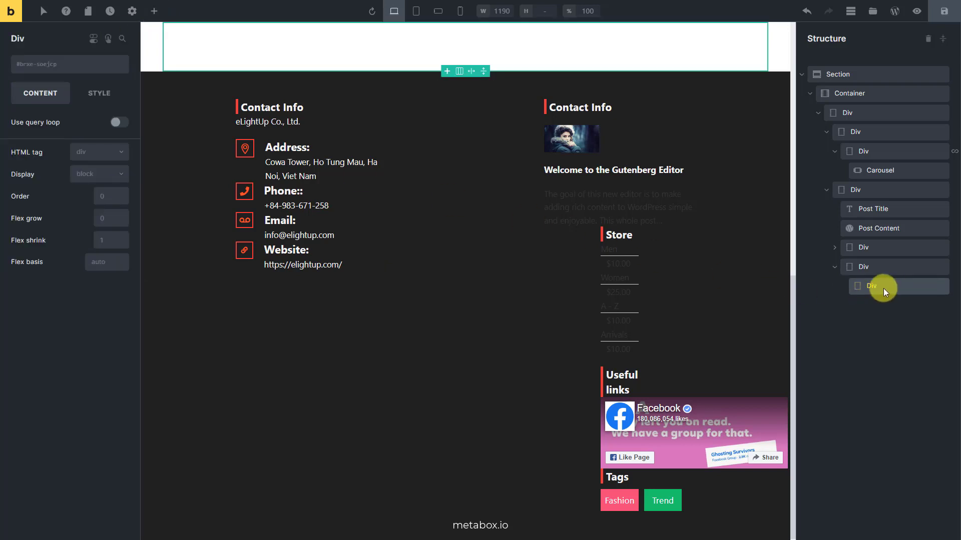
click(83, 68)
text(price-group)
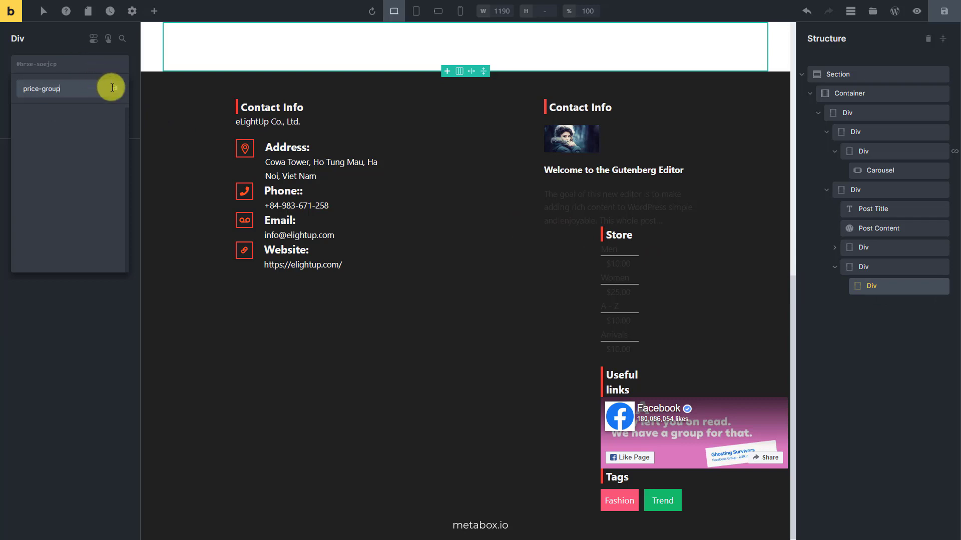
click(114, 88)
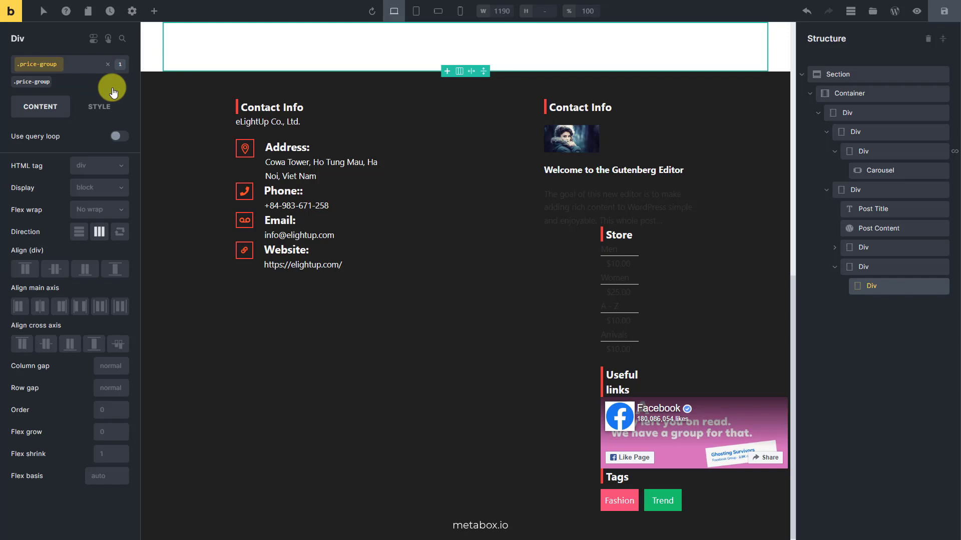
Enable a query loop on price-group with type MB Group: Variations of Product
click(120, 136)
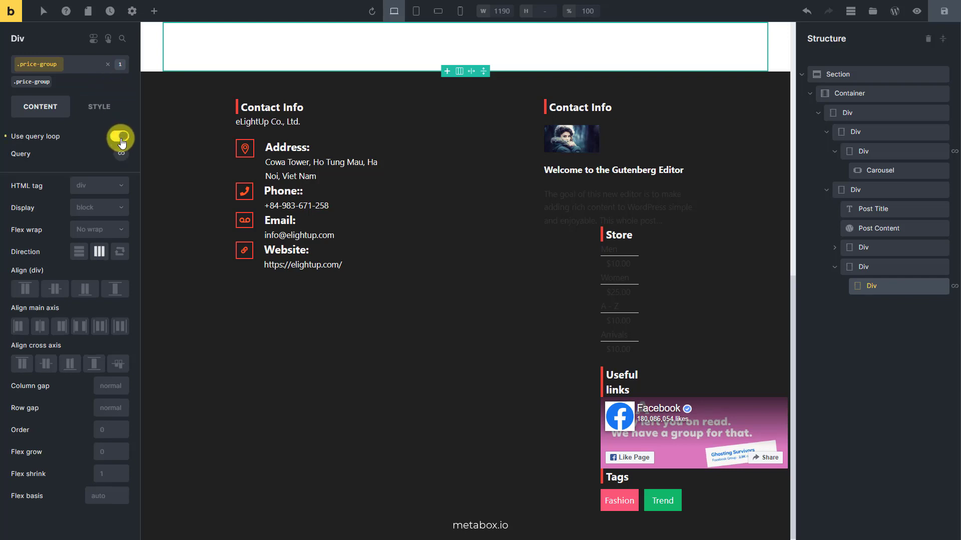
click(121, 153)
click(102, 184)
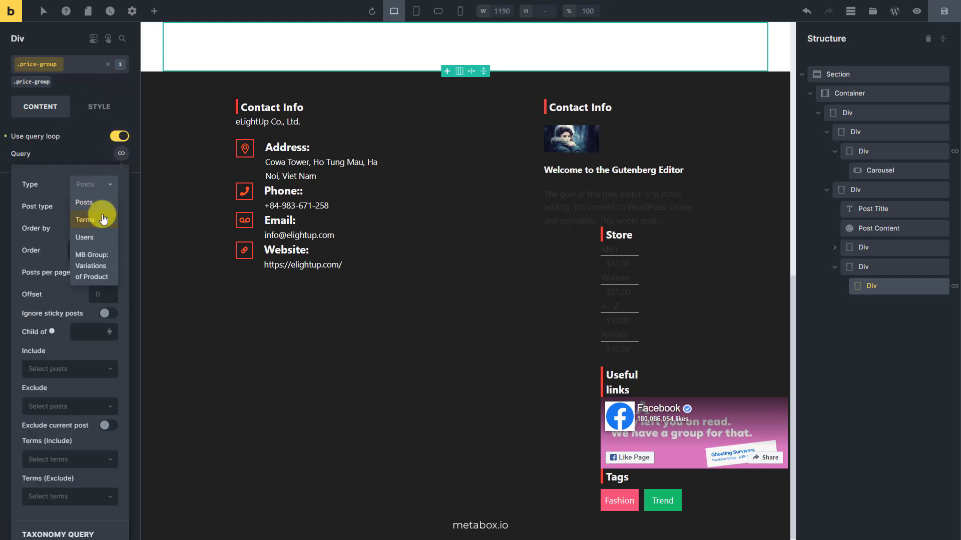
click(108, 265)
Add a Div inside the price-group loop with a Basic Text element in it
click(149, 19)
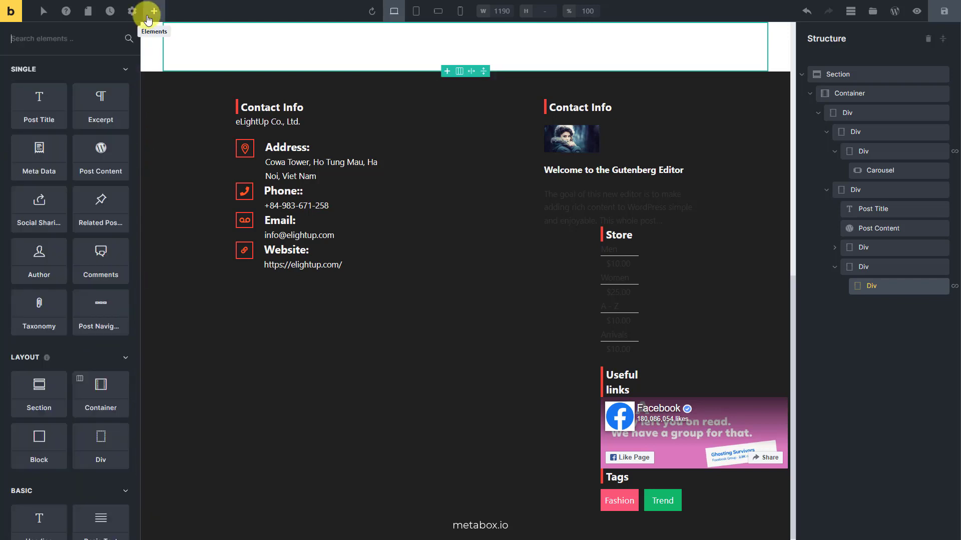
text(Div)
click(40, 88)
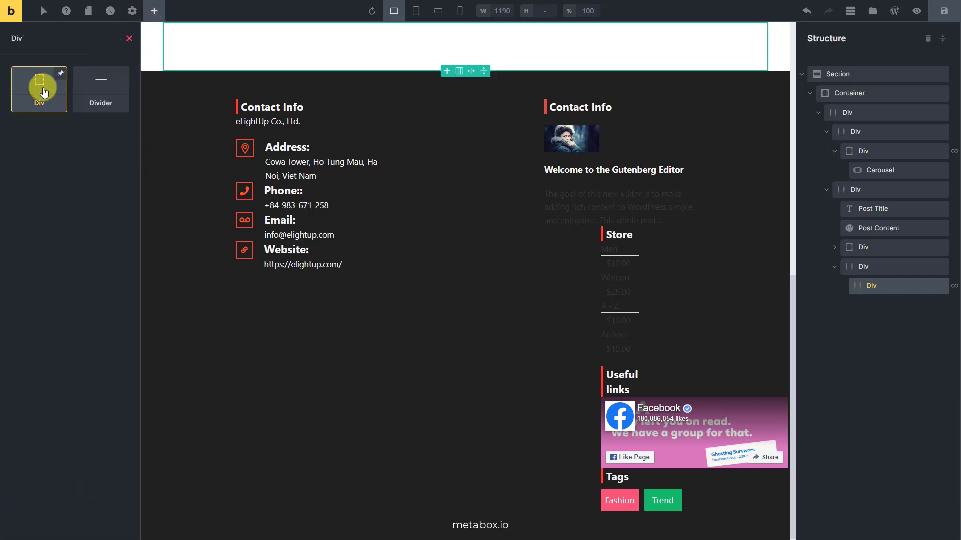
click(883, 306)
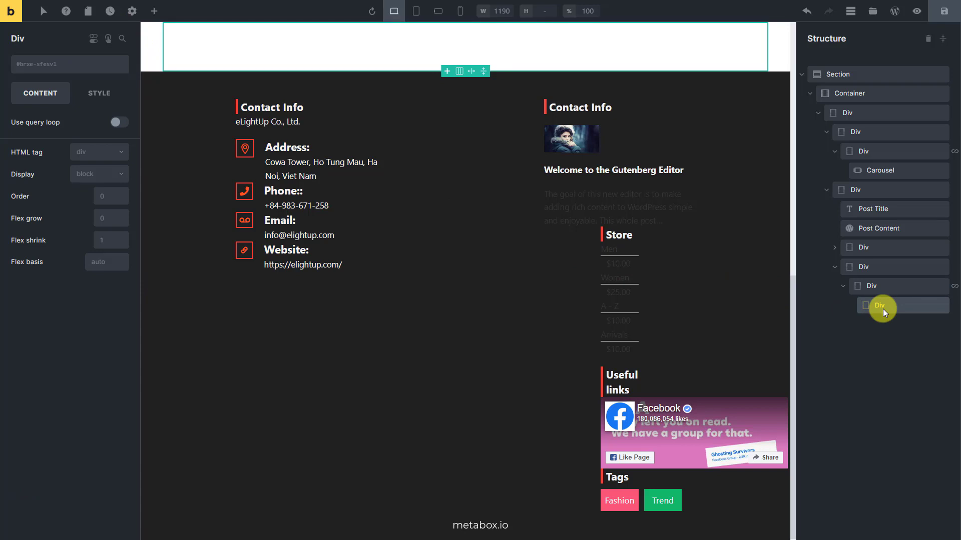
click(155, 12)
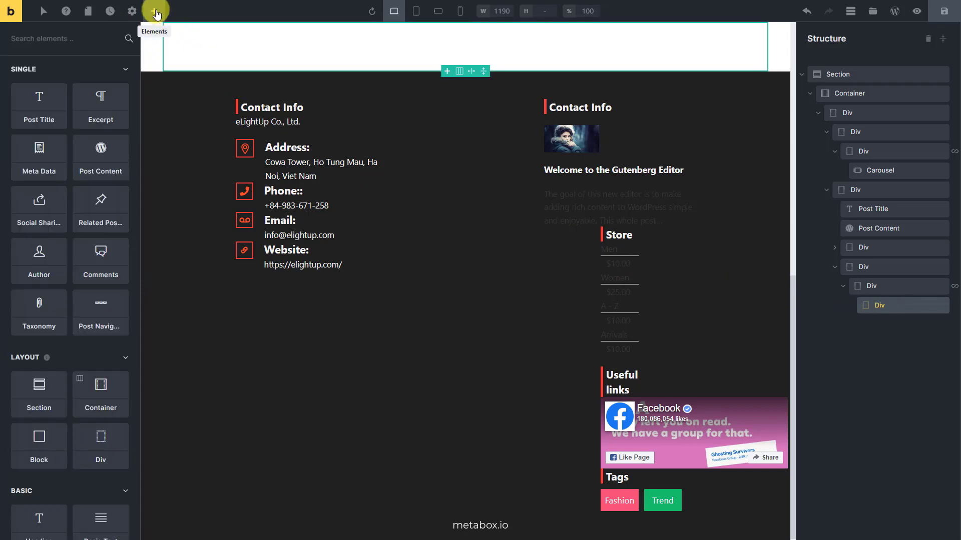
text(Bas)
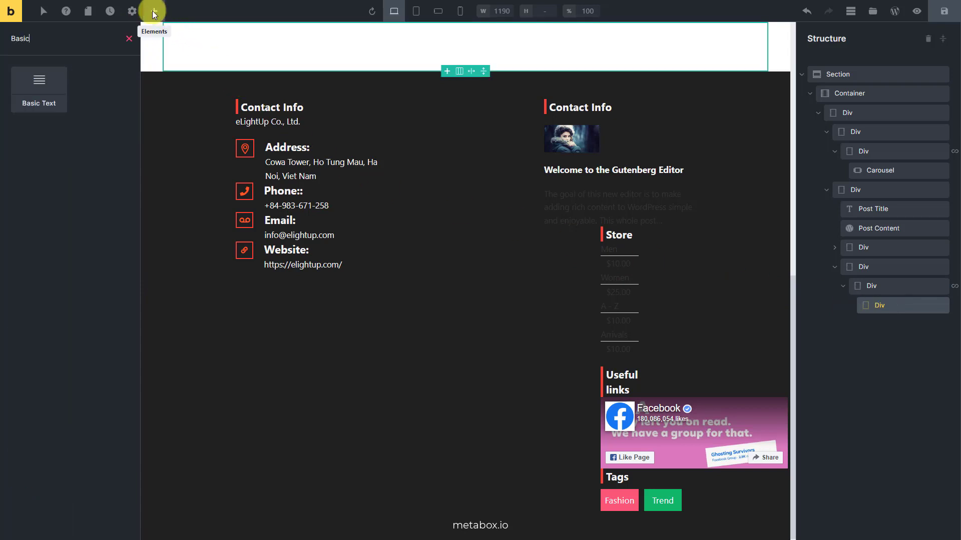
text(ic)
click(39, 86)
click(40, 86)
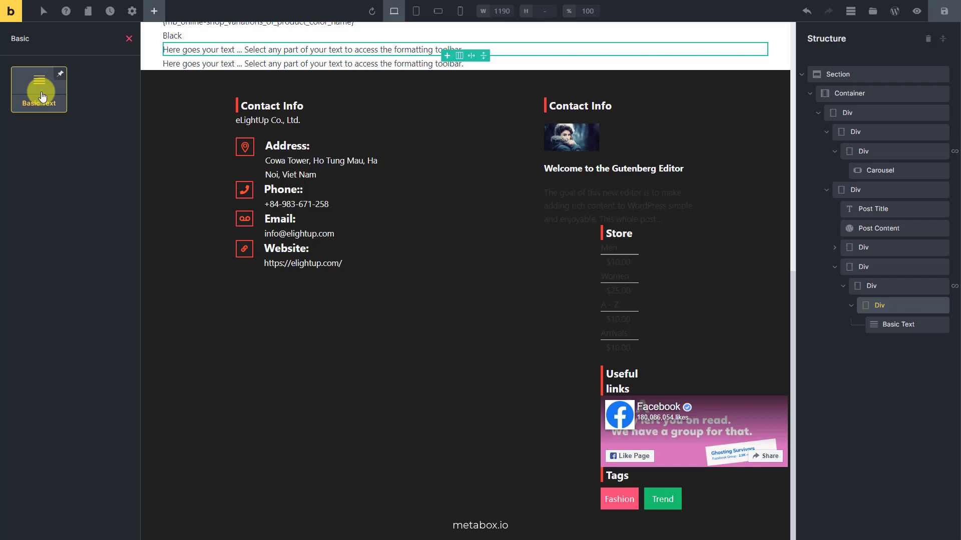
click(915, 328)
Class the text promotional-price and set its content to $ plus Promotional Price (Variations of Product)
click(92, 65)
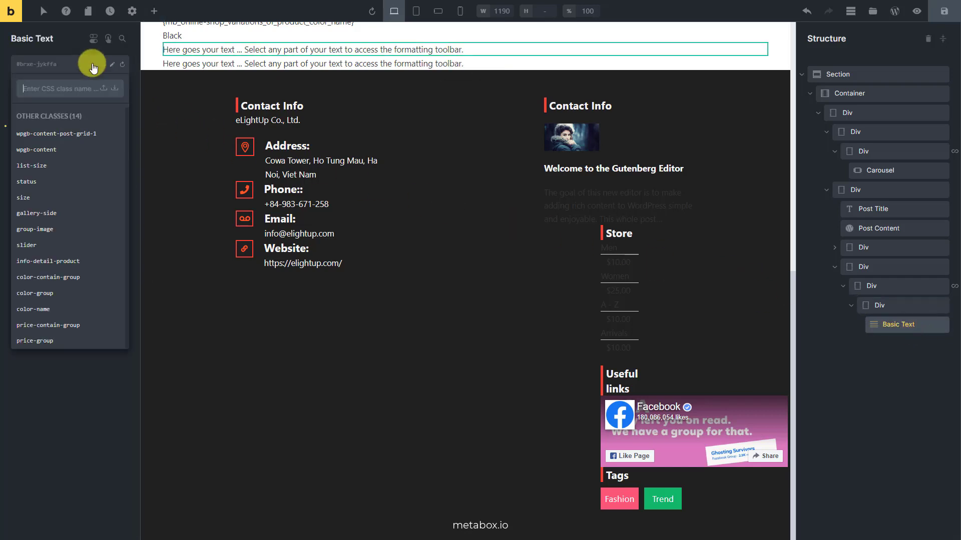
text(promotional-price)
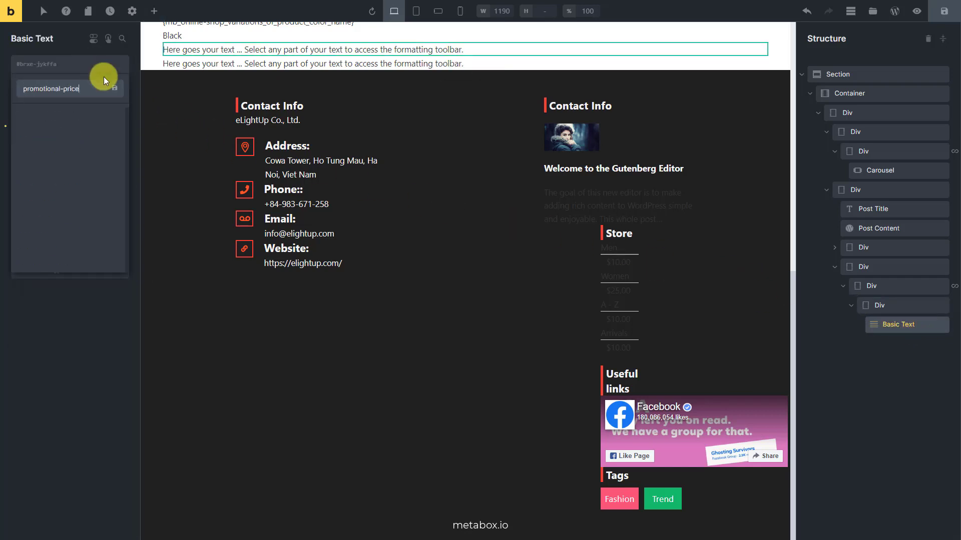
key(Return)
triple_click(85, 164)
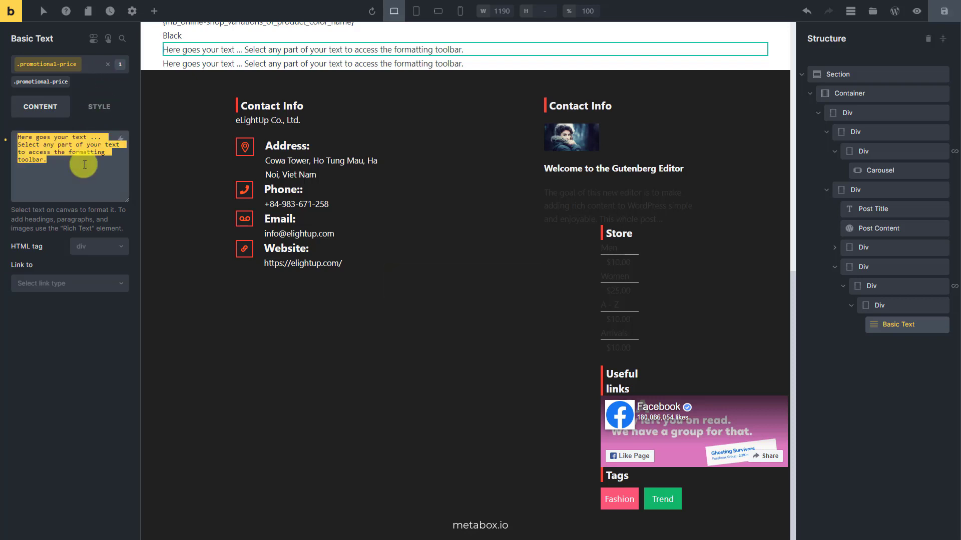
key(BackSpace)
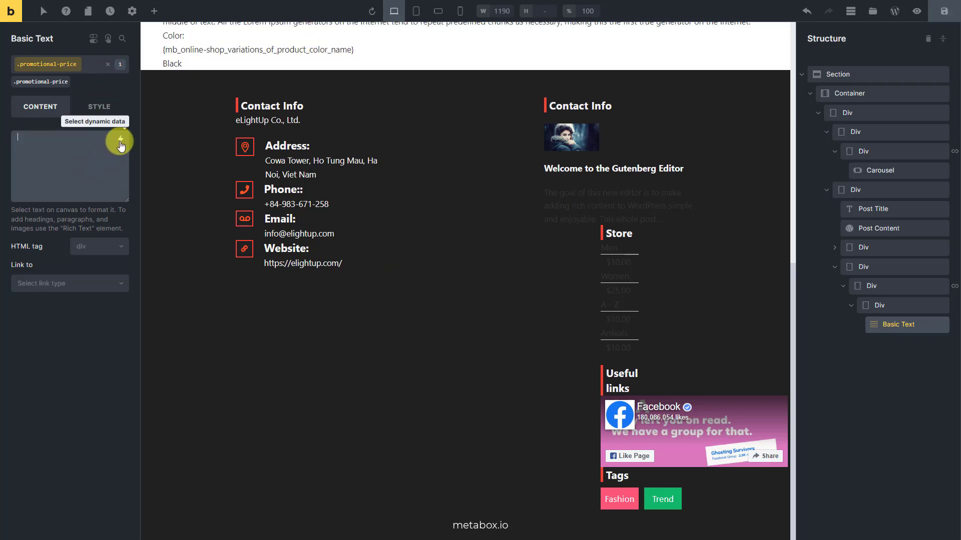
click(120, 142)
text(promo)
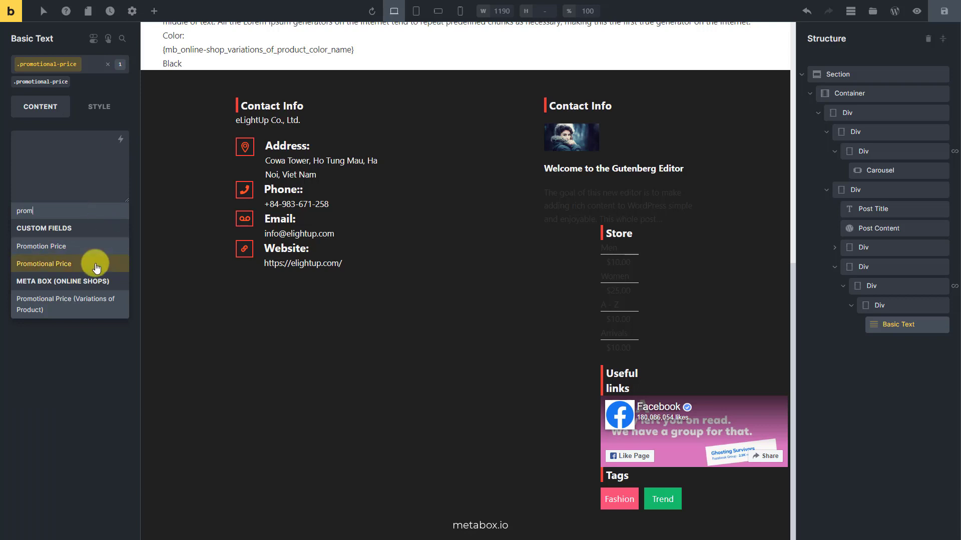
click(84, 306)
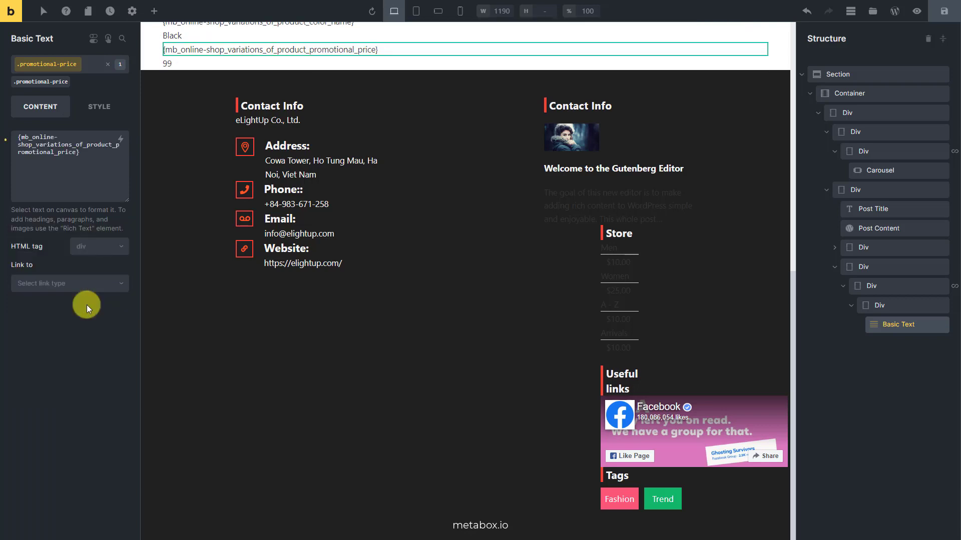
click(16, 138)
text($)
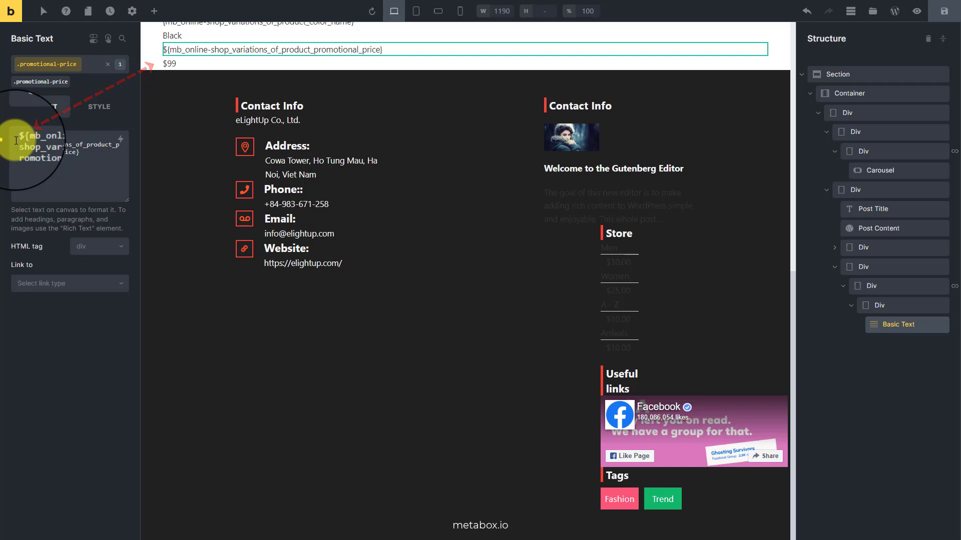
Duplicate the promotional price text and swap the copy's class for original-price
right_click(889, 330)
click(854, 377)
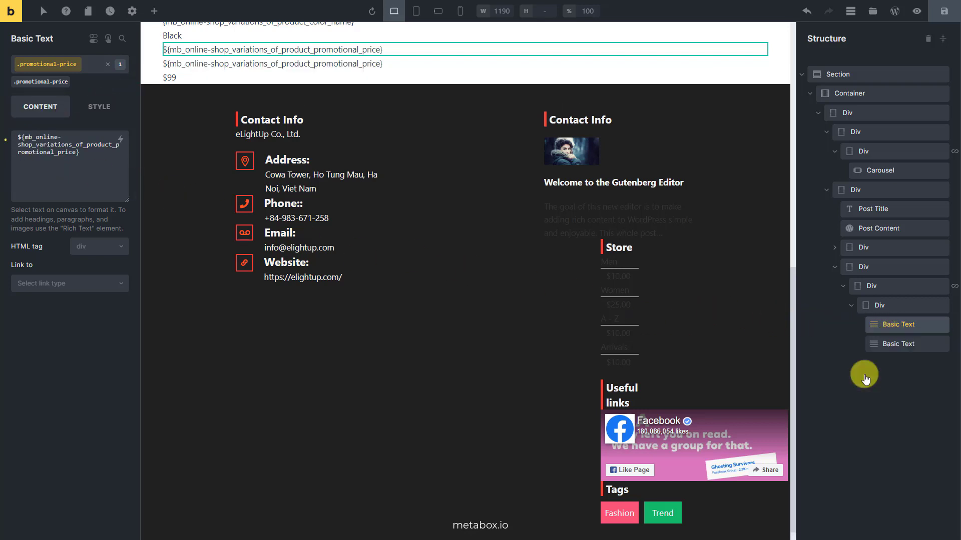
click(899, 345)
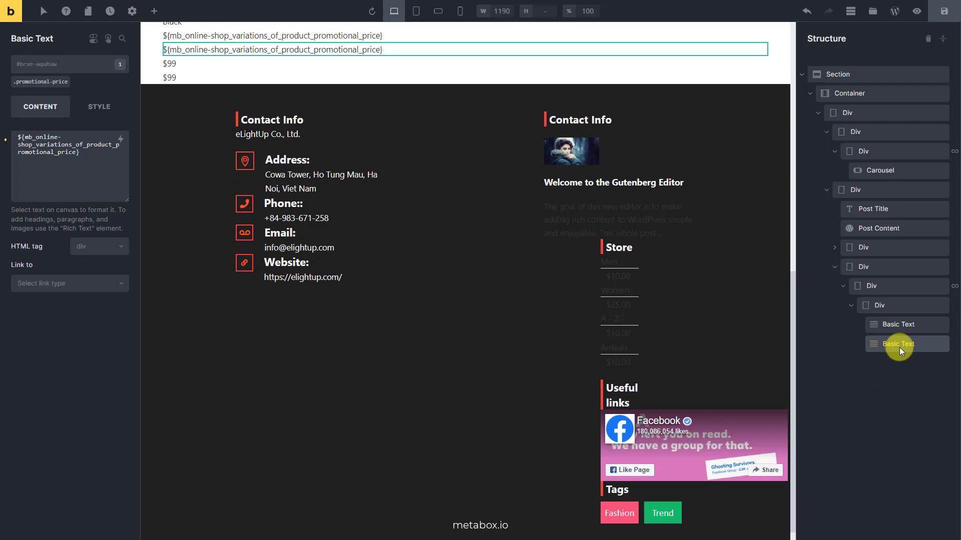
click(69, 77)
click(76, 69)
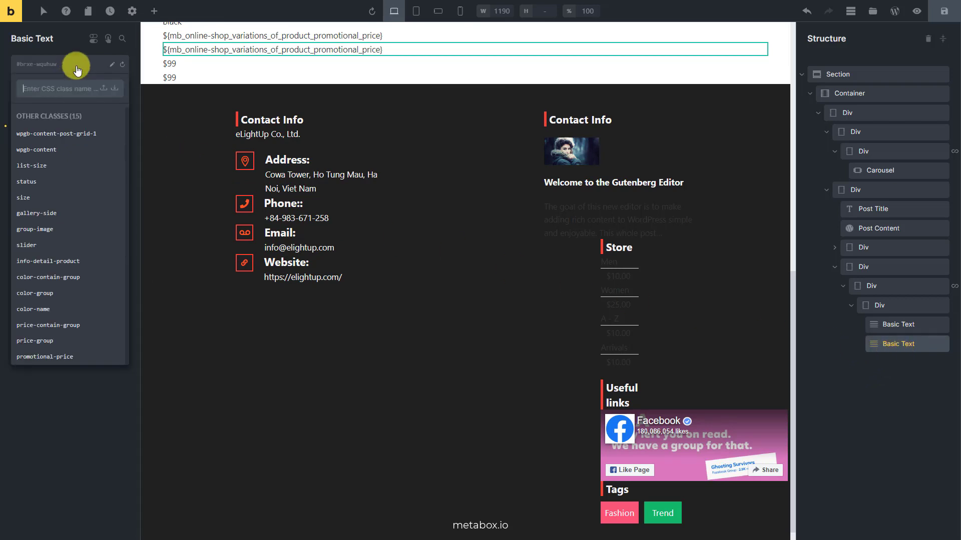
text(original-price)
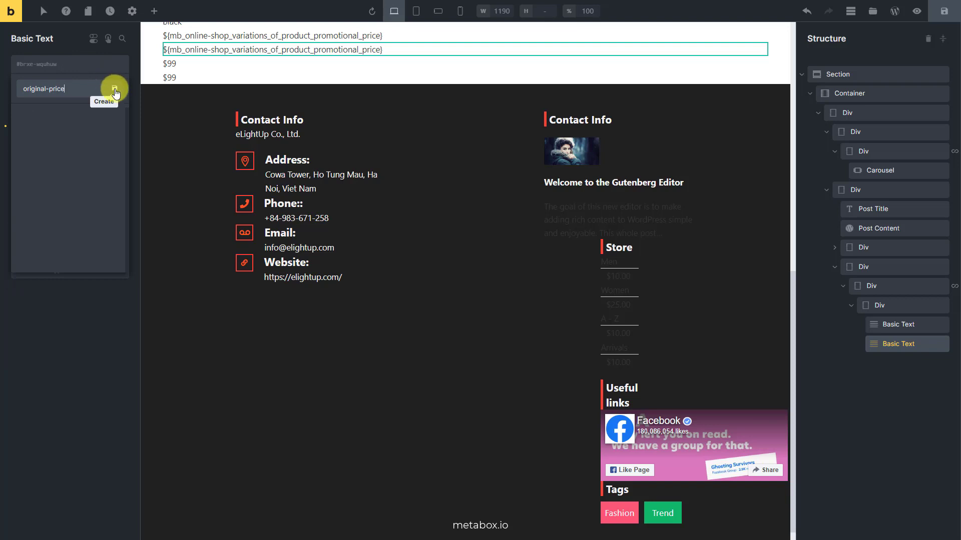
click(115, 90)
Replace the copy's content with $ plus Original Price (Variations of Product)
click(95, 142)
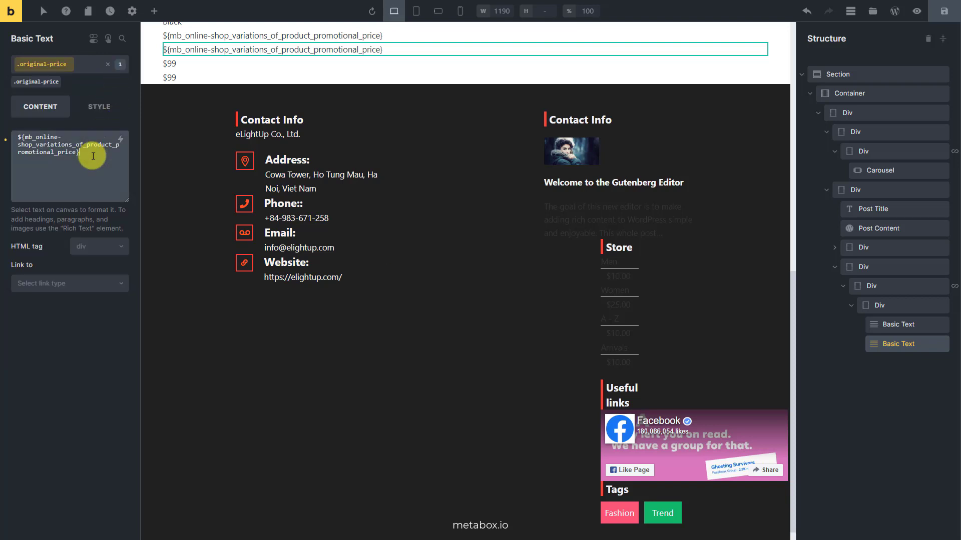
key(ctrl+a)
key(BackSpace)
click(120, 140)
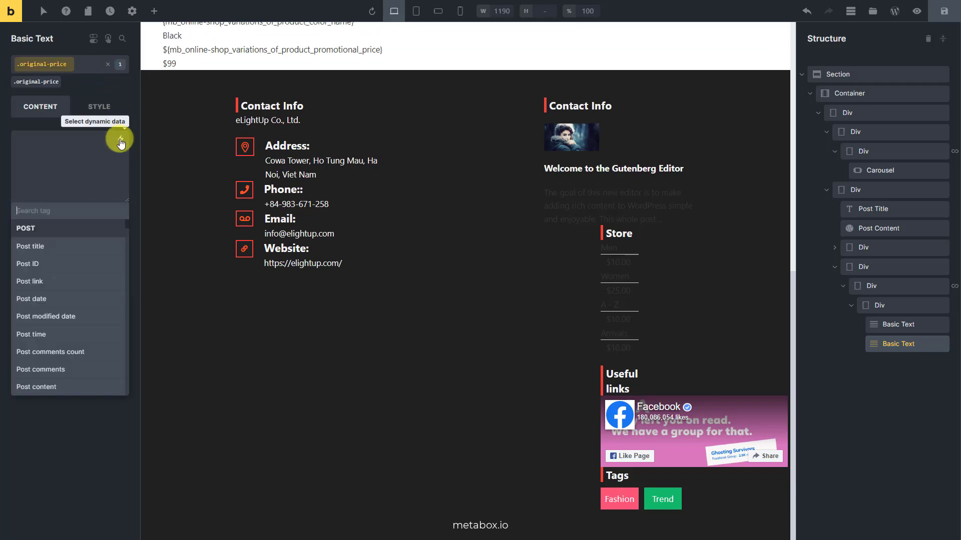
text(original)
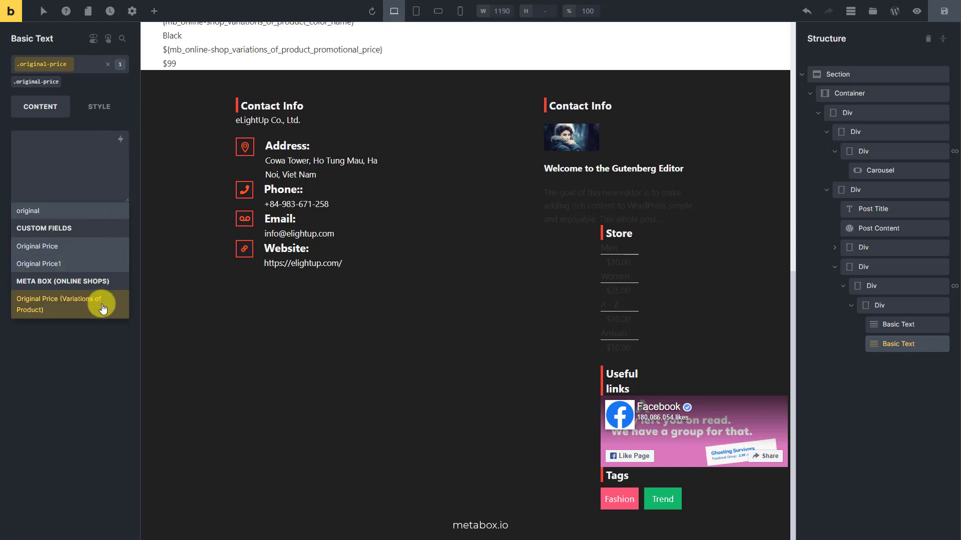
click(103, 306)
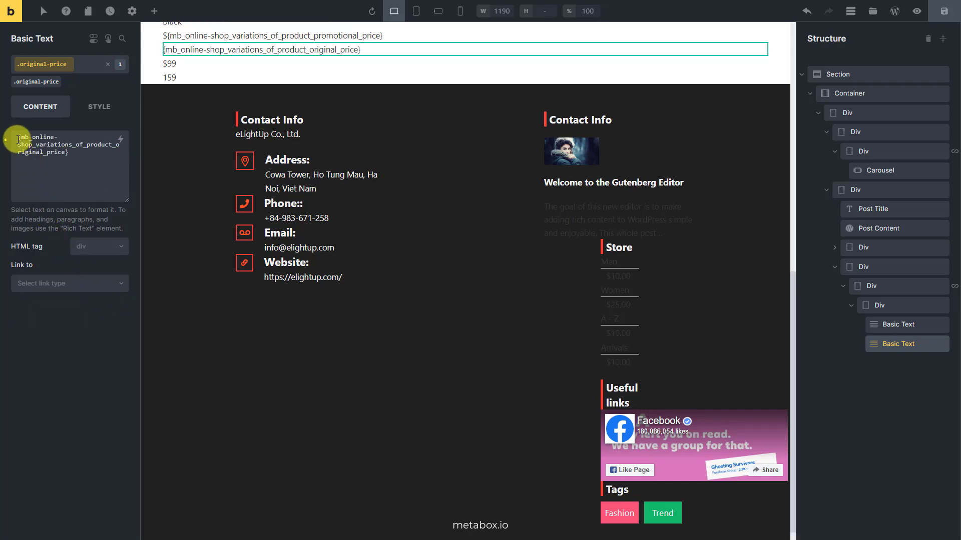
click(19, 140)
text($)
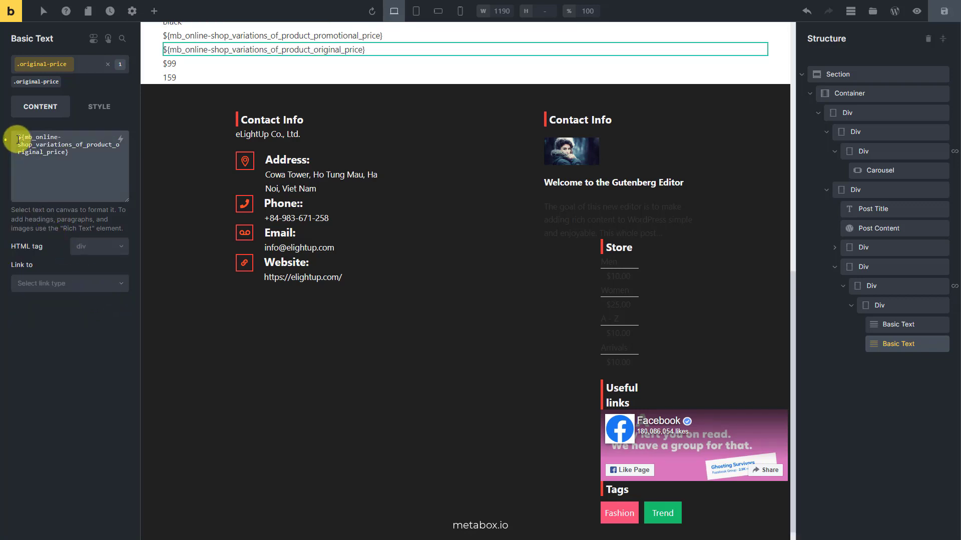
click(845, 190)
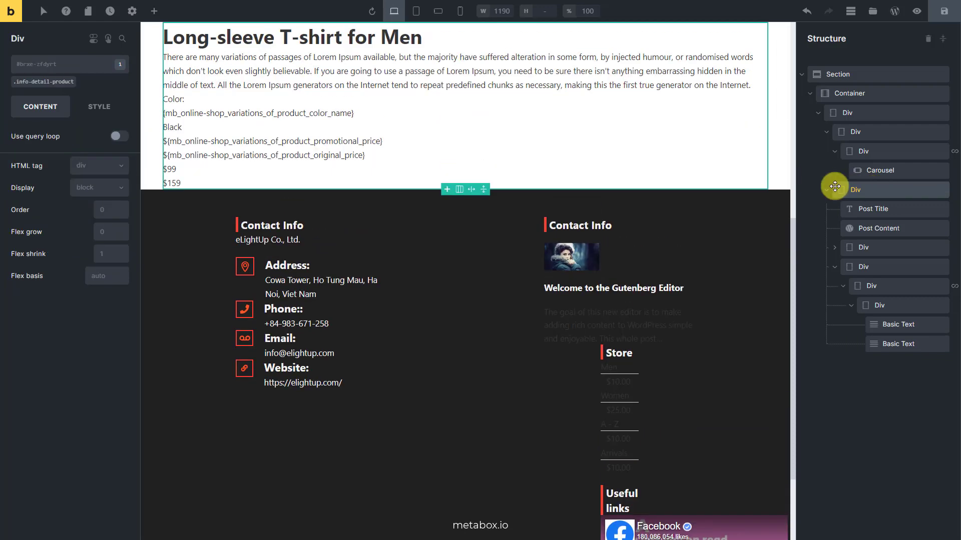
Add an empty Div below the product details and give it the class size-contain-group
click(154, 11)
text(Div)
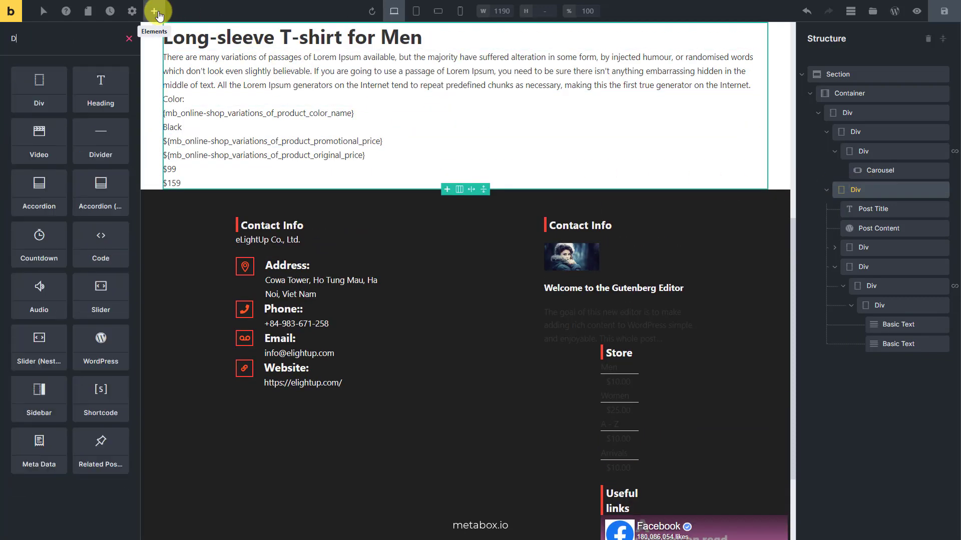
click(33, 86)
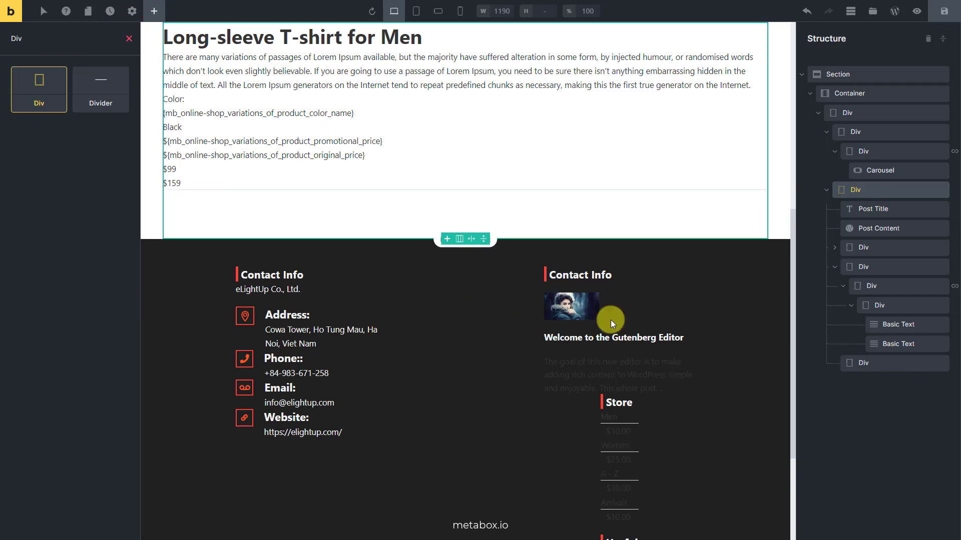
click(883, 364)
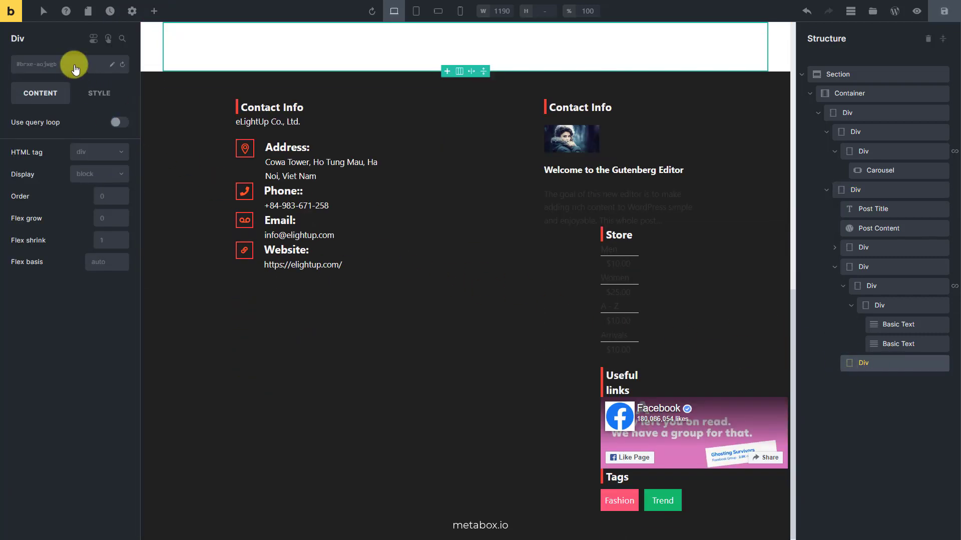
click(75, 68)
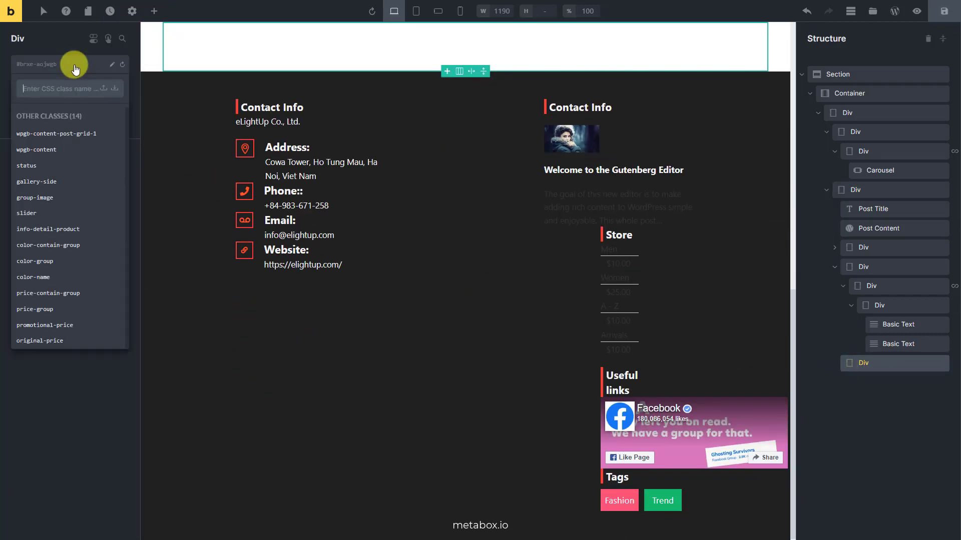
text(size-)
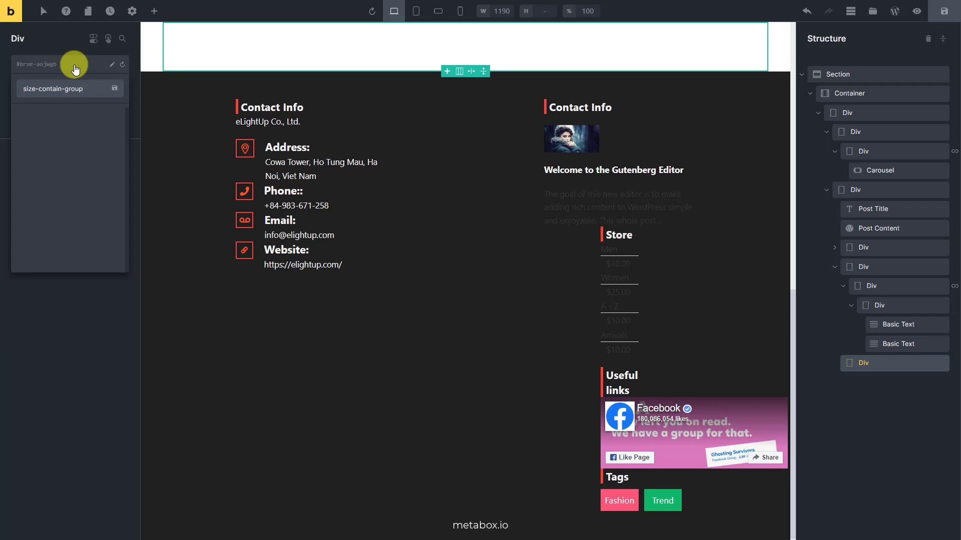
text(contain-group)
click(114, 88)
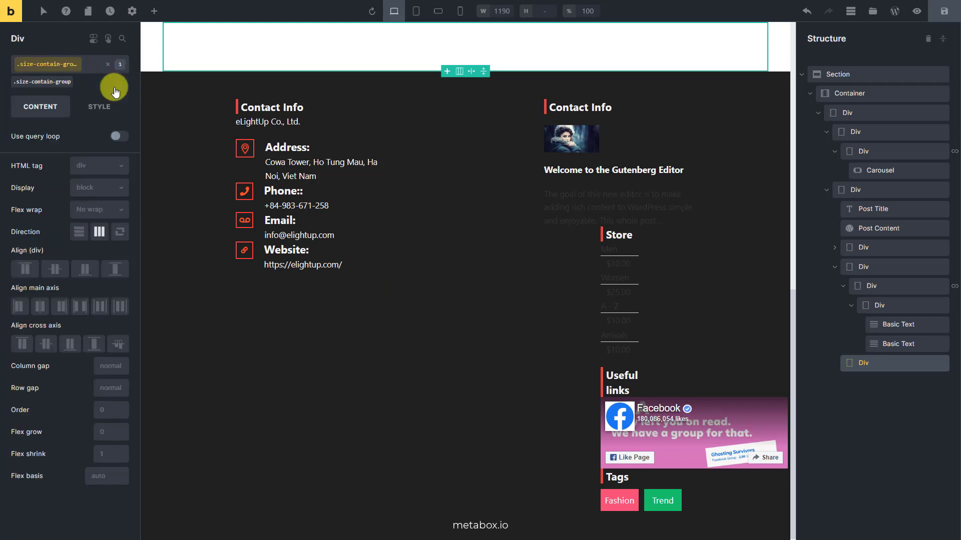
Add a Basic Text inside the size container reading 'Size:'
click(154, 11)
text(Basic)
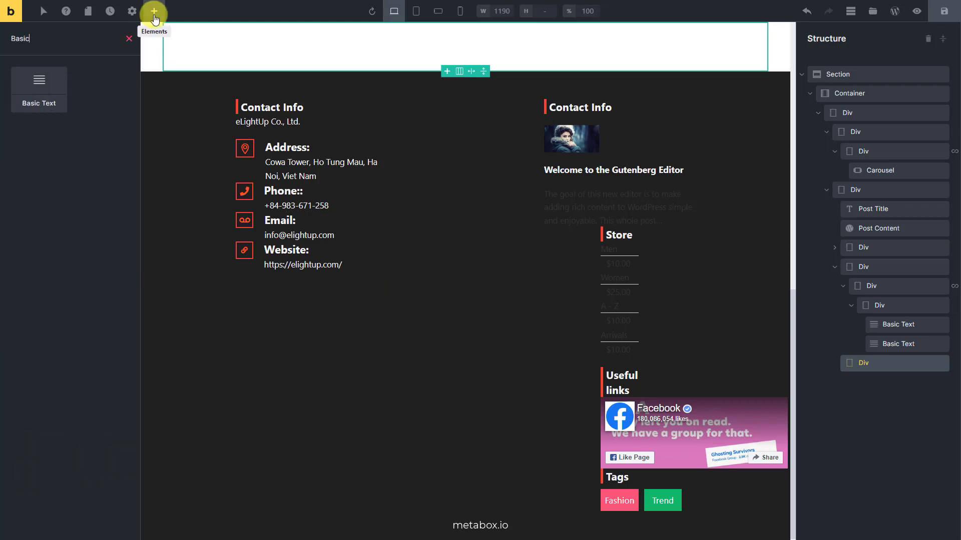
click(38, 85)
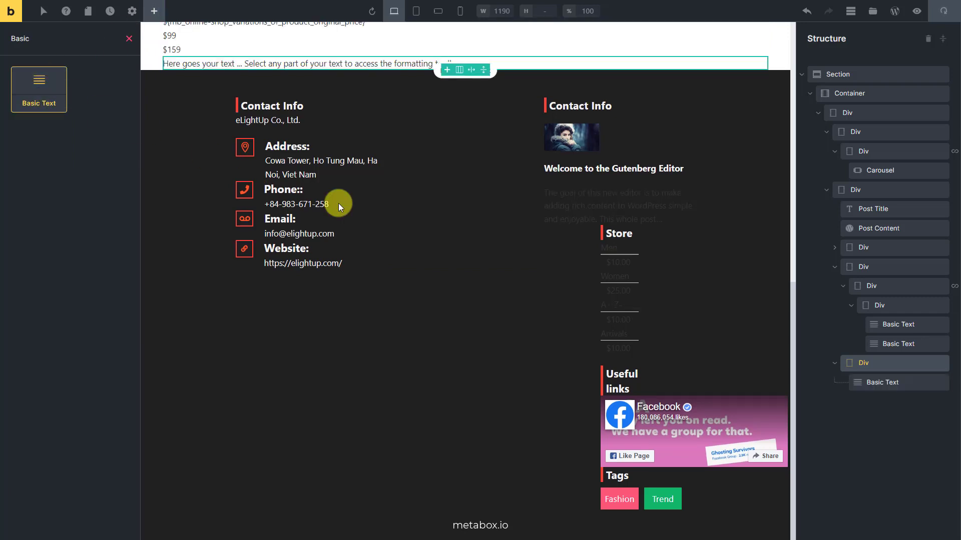
click(908, 381)
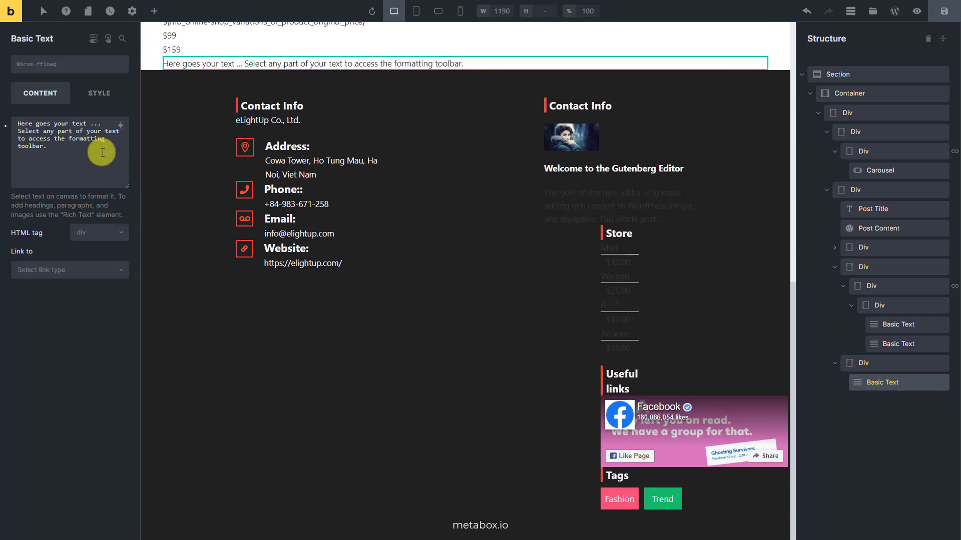
key(ctrl+a)
text(S)
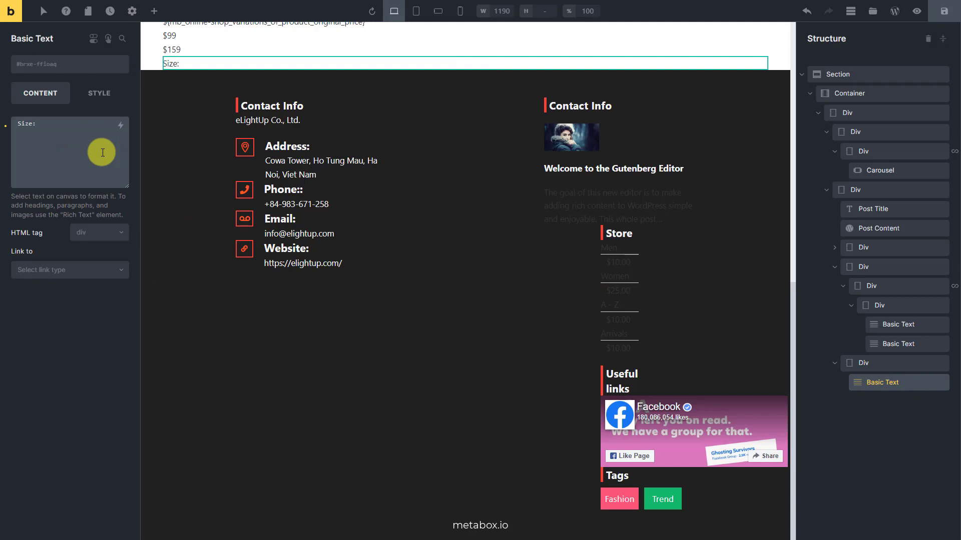
click(154, 12)
Add a Div below the Size label with the class size-group
text(Div)
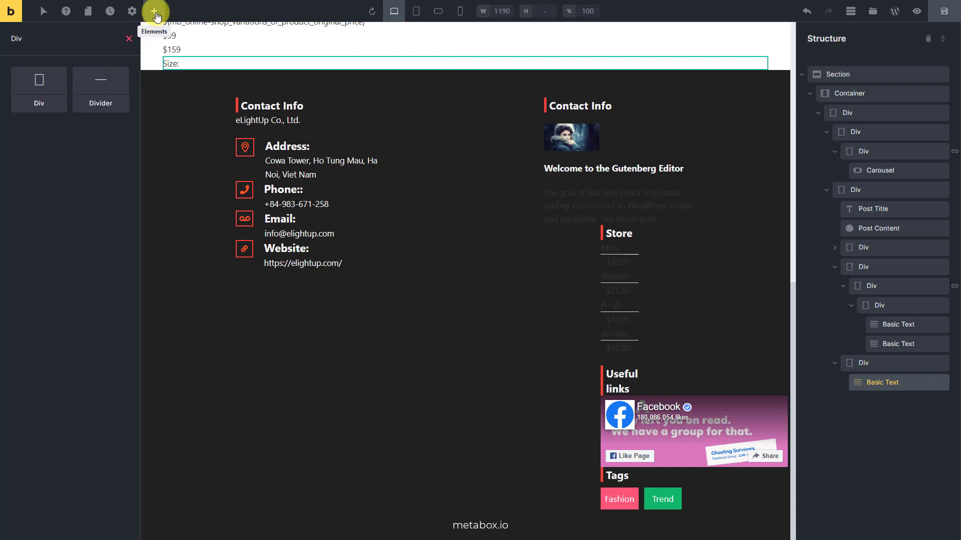
click(39, 85)
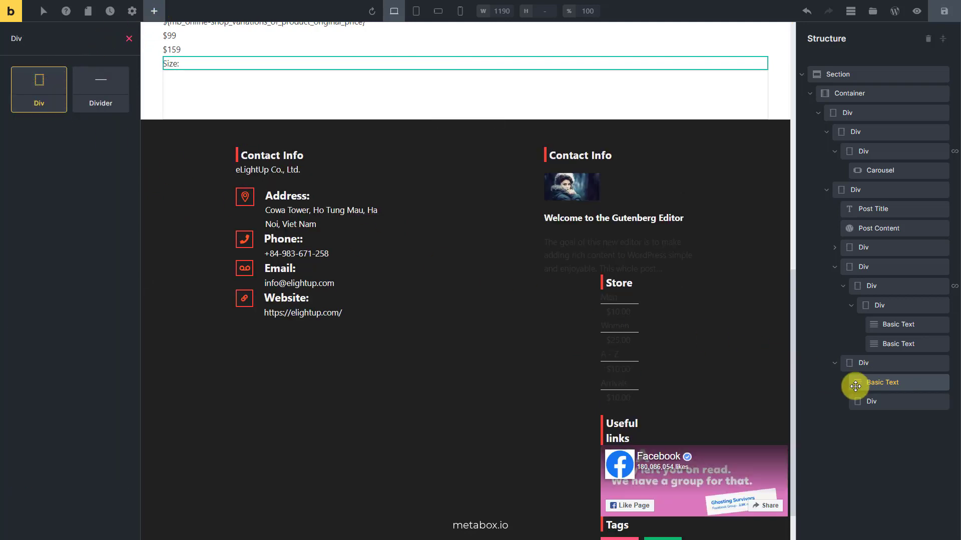
click(895, 400)
click(88, 68)
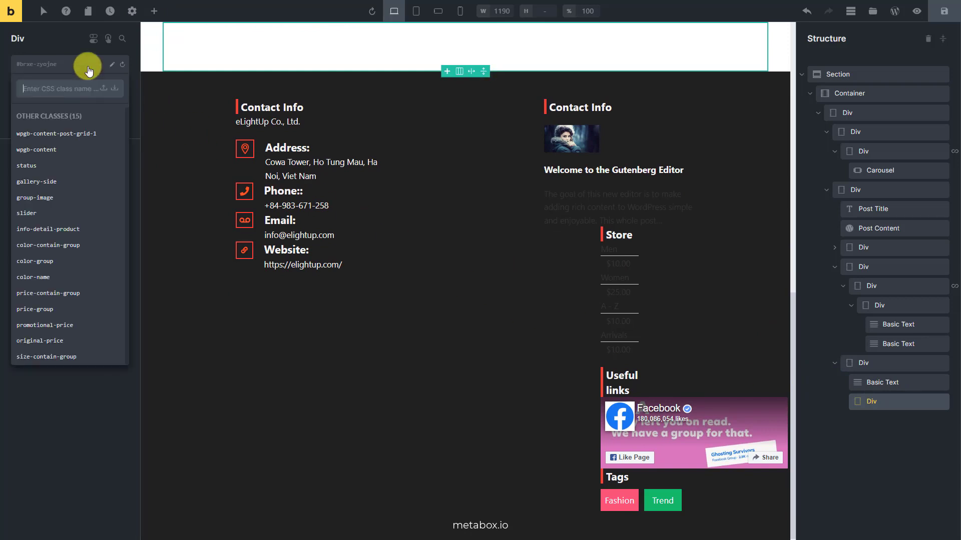
text(size-group)
key(Return)
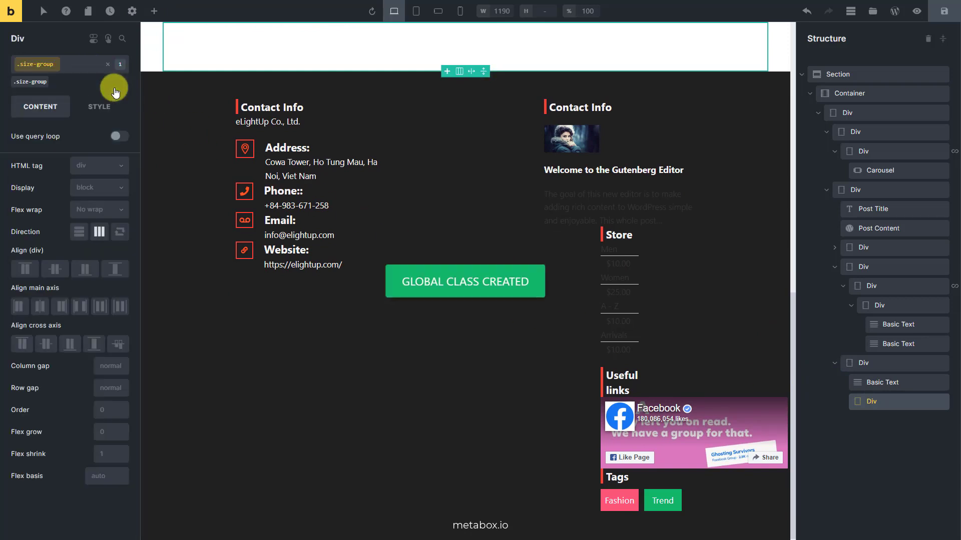
Nest a Div classed info inside size-group, looping over the product variations group
click(154, 12)
text(Div)
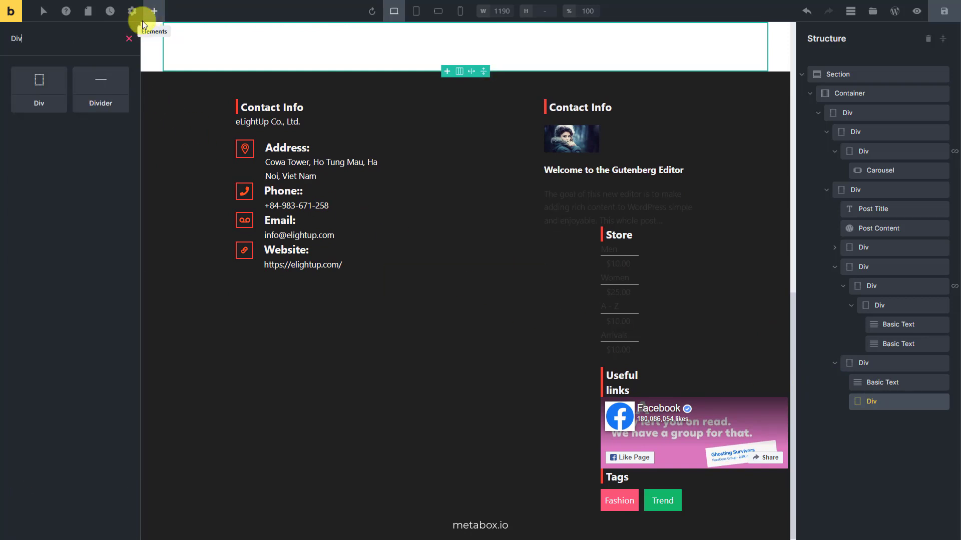
click(36, 86)
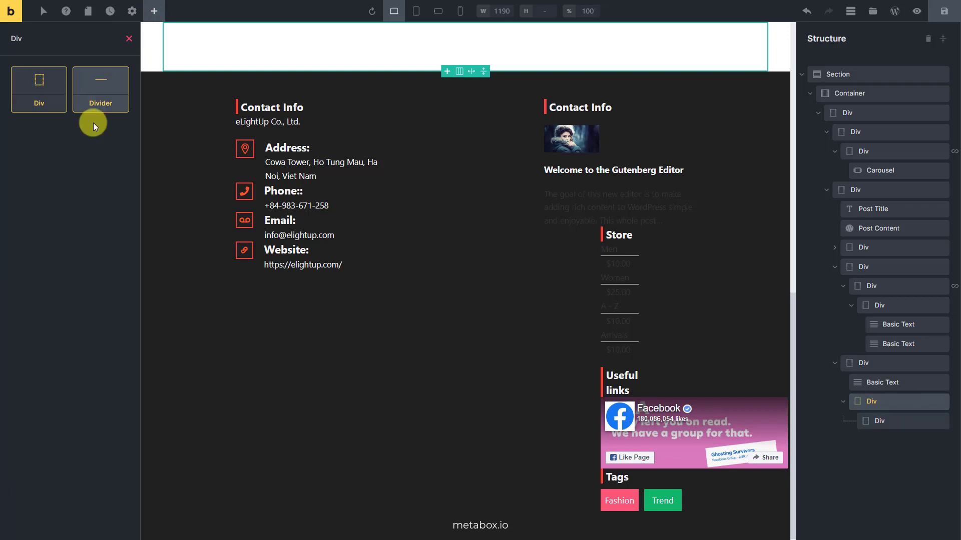
click(891, 420)
click(85, 65)
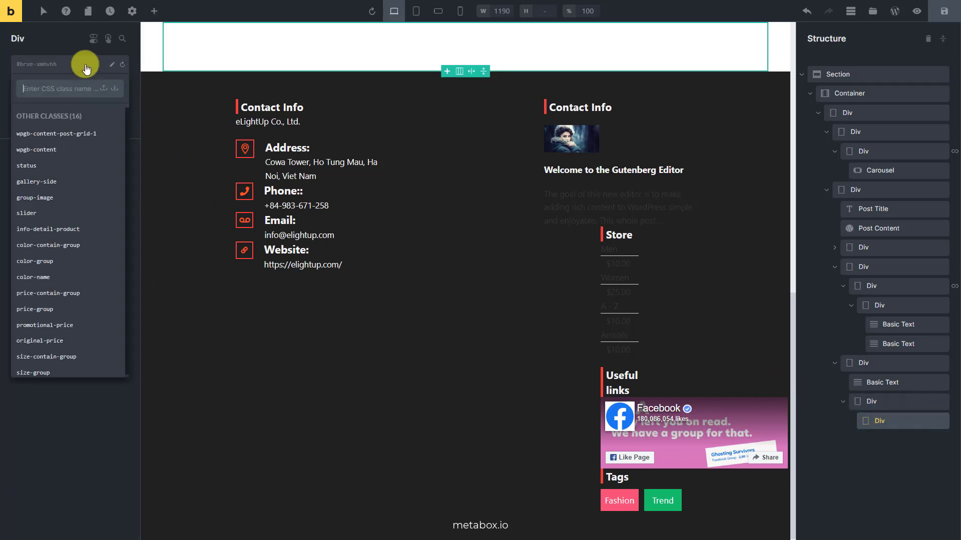
text(info)
click(114, 88)
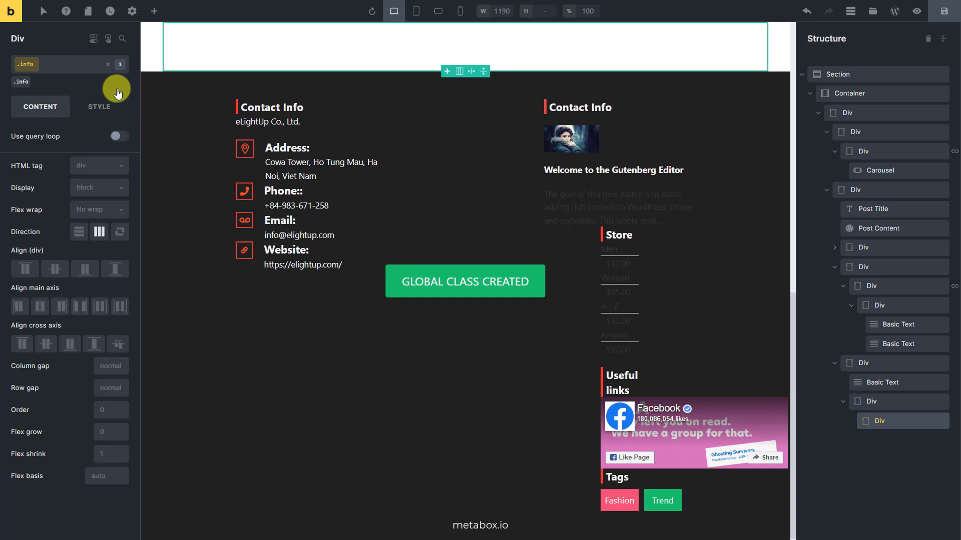
click(119, 136)
click(121, 153)
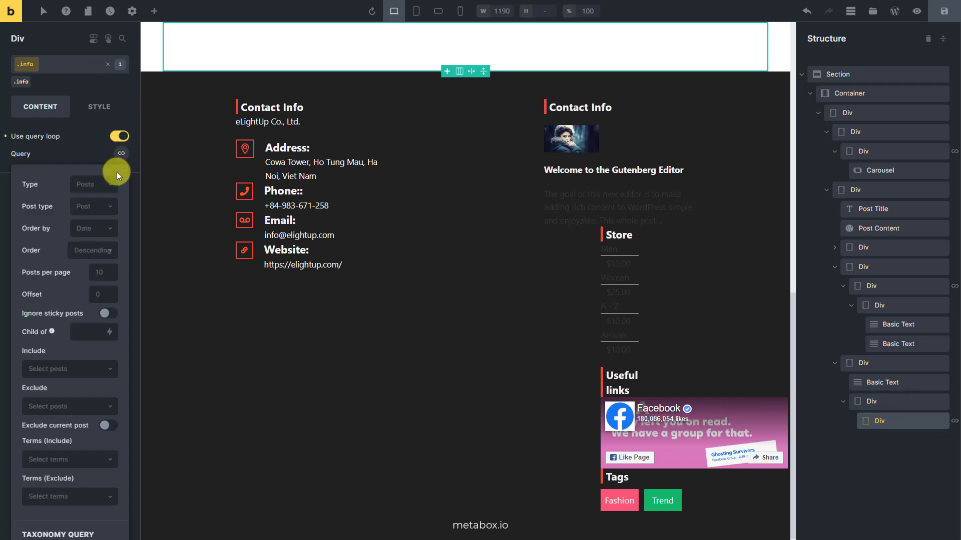
click(110, 185)
click(100, 265)
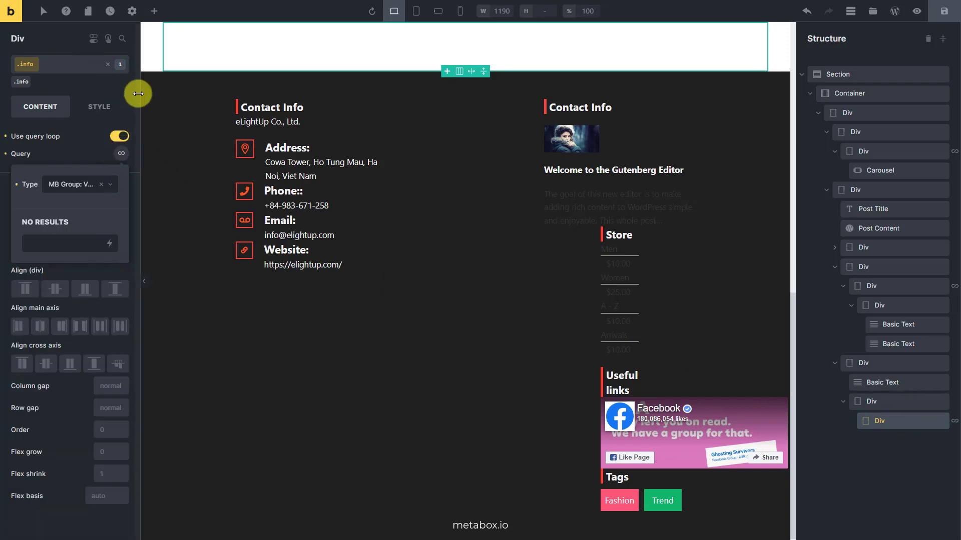
Add a Basic Text showing the variation's size dynamic field as a p tag
click(151, 20)
text(Basic)
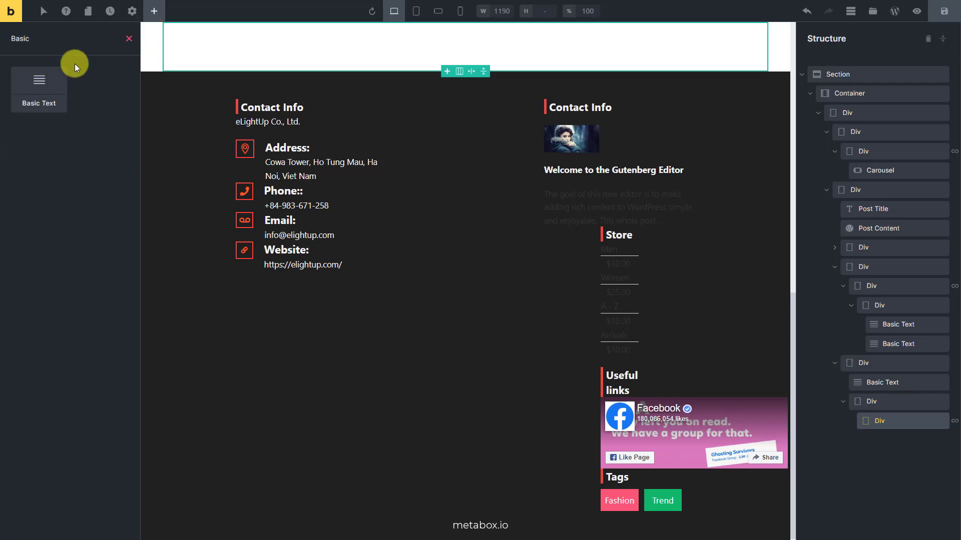
click(39, 81)
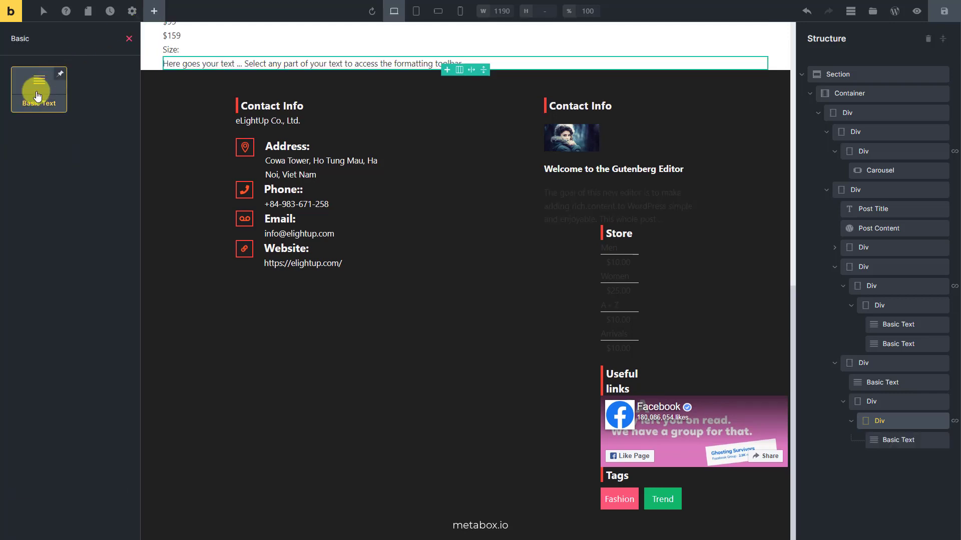
click(898, 440)
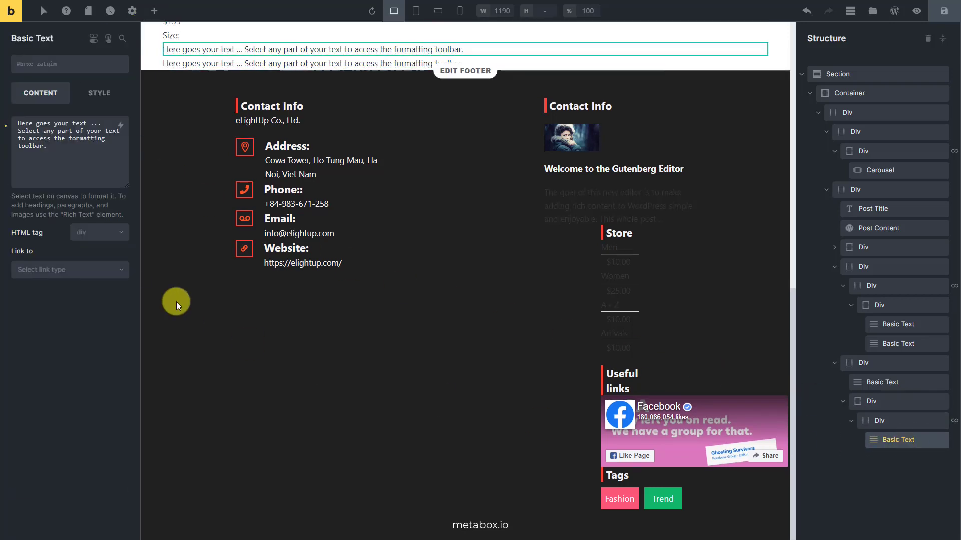
click(43, 168)
key(ctrl+a)
key(BackSpace)
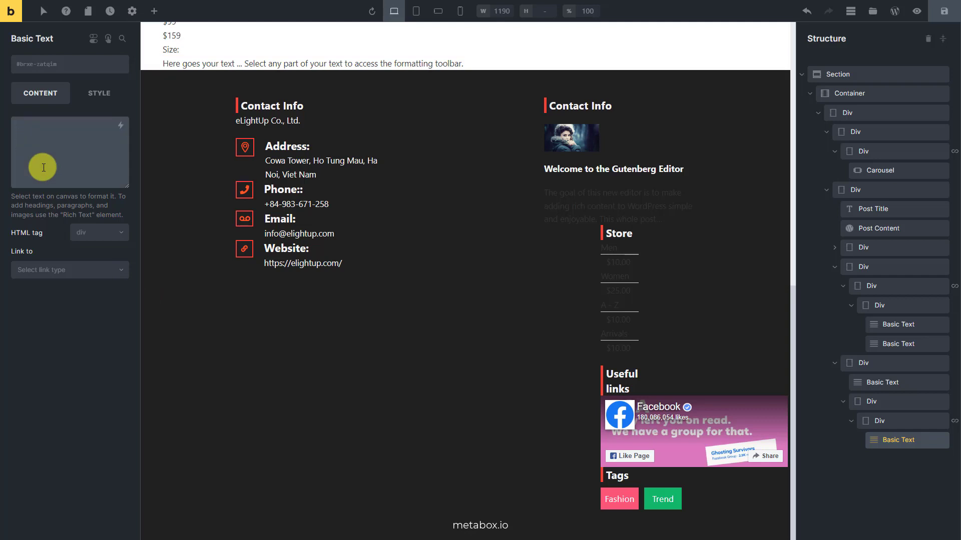
click(120, 126)
text(size)
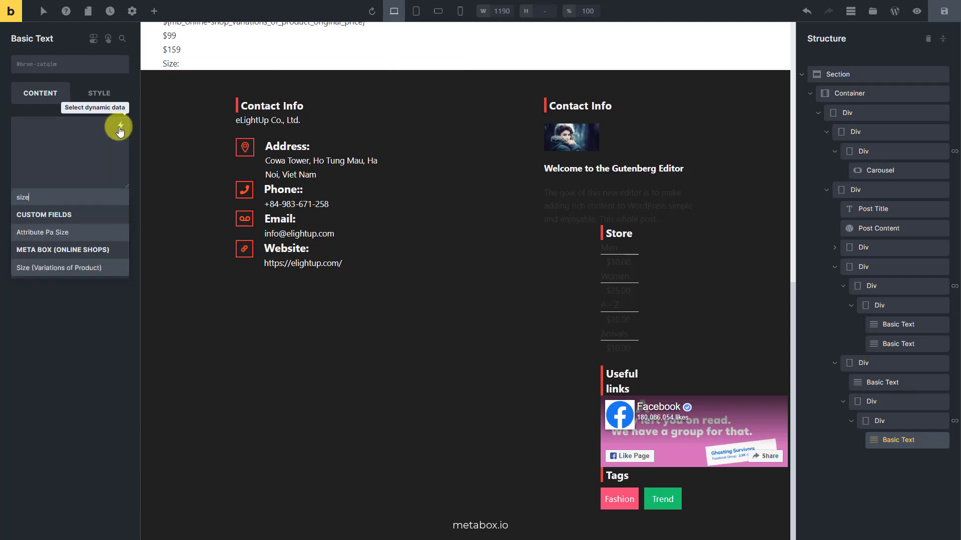
click(87, 267)
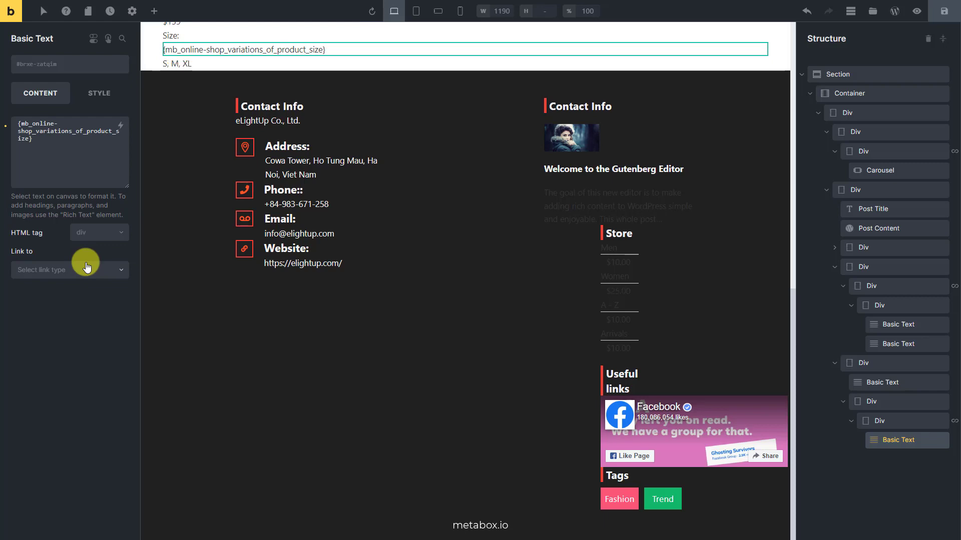
click(94, 241)
click(90, 265)
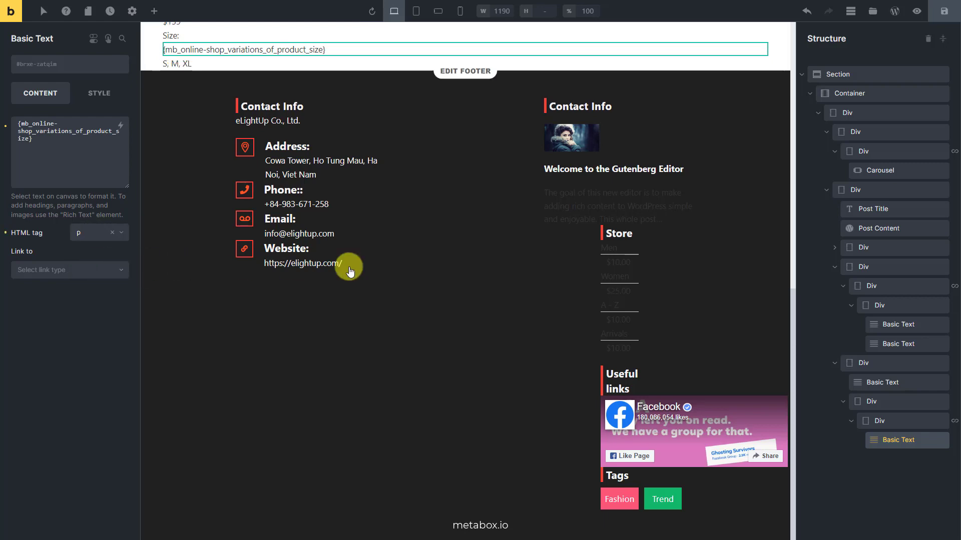
click(845, 193)
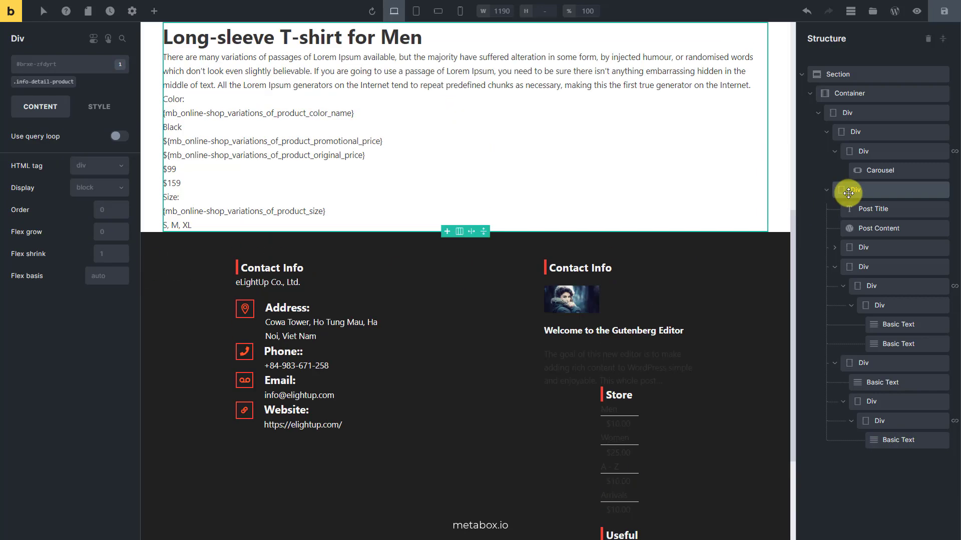
Add a Div at the end of the details with the class status-group
click(154, 11)
text(Div)
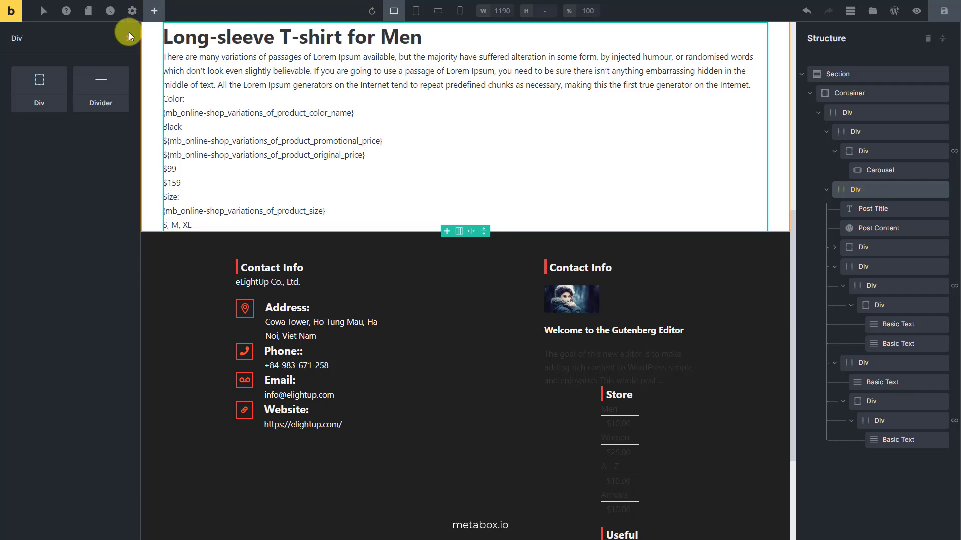
click(39, 90)
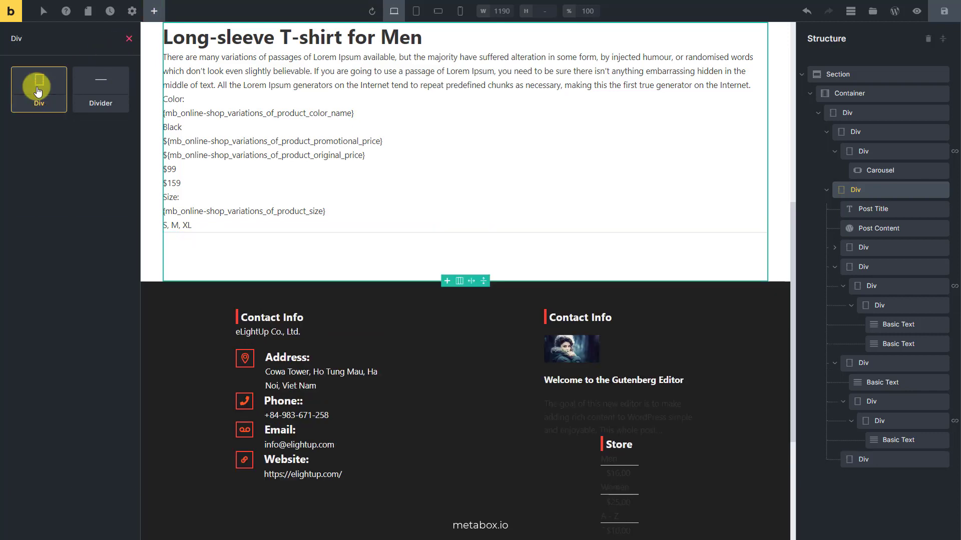
click(886, 465)
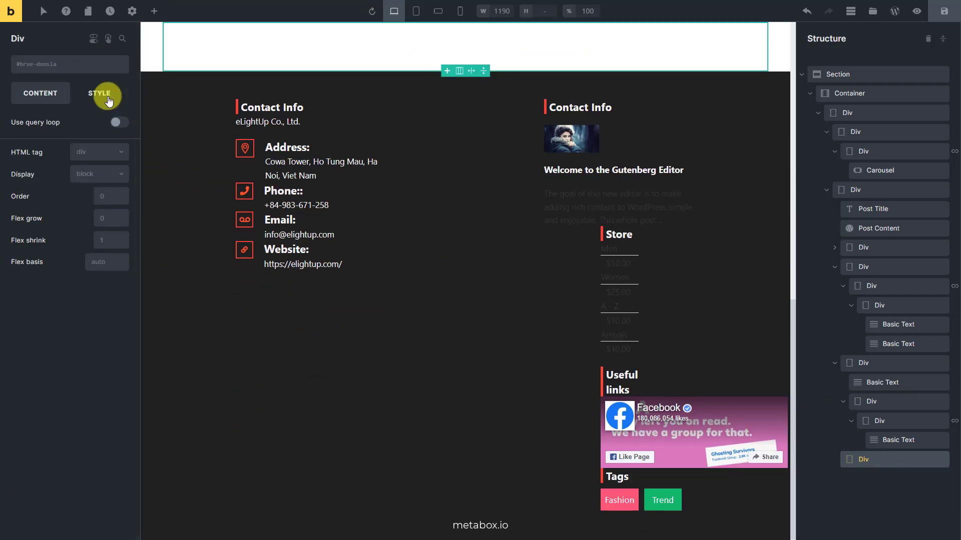
click(80, 70)
text(status-)
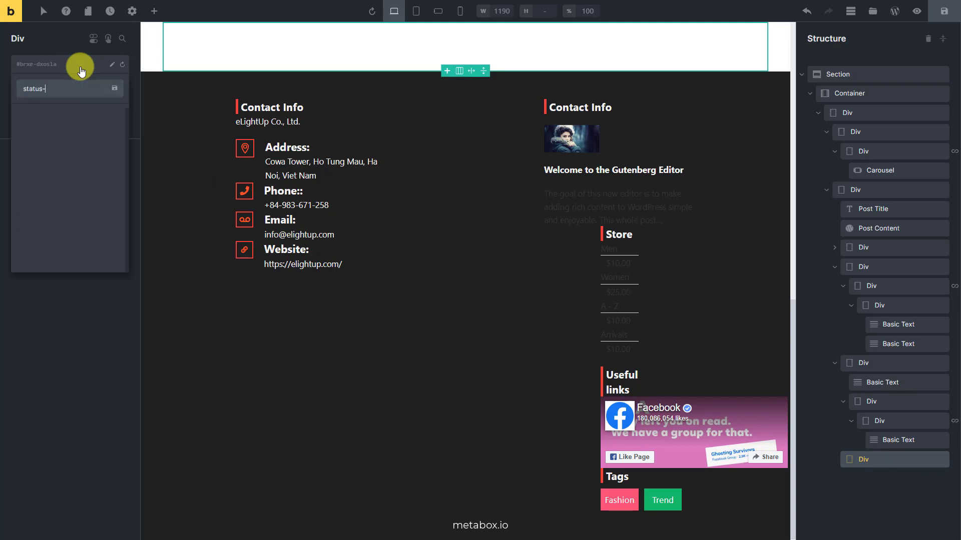
text(group)
click(114, 88)
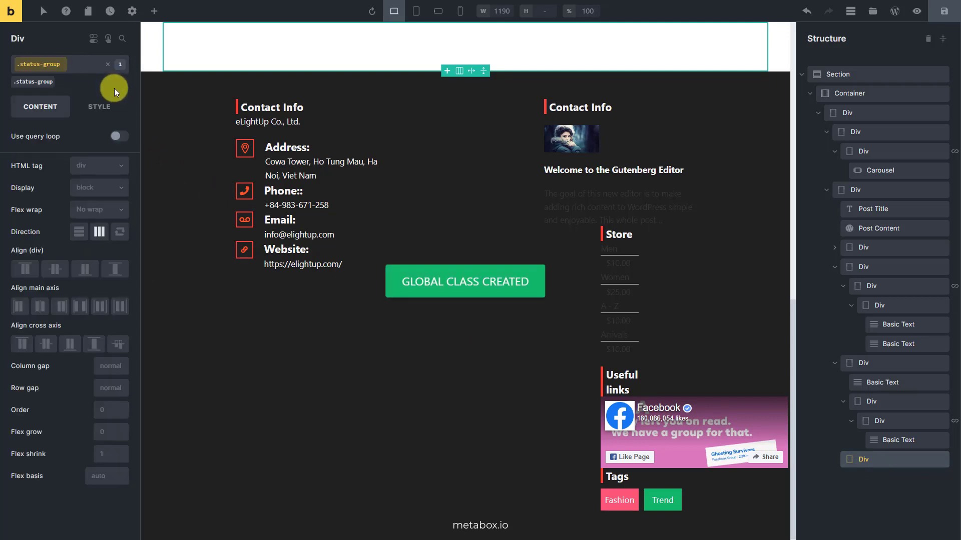
Nest a Div classed status in status-group, looping over Variations of Product
click(154, 12)
text(Di)
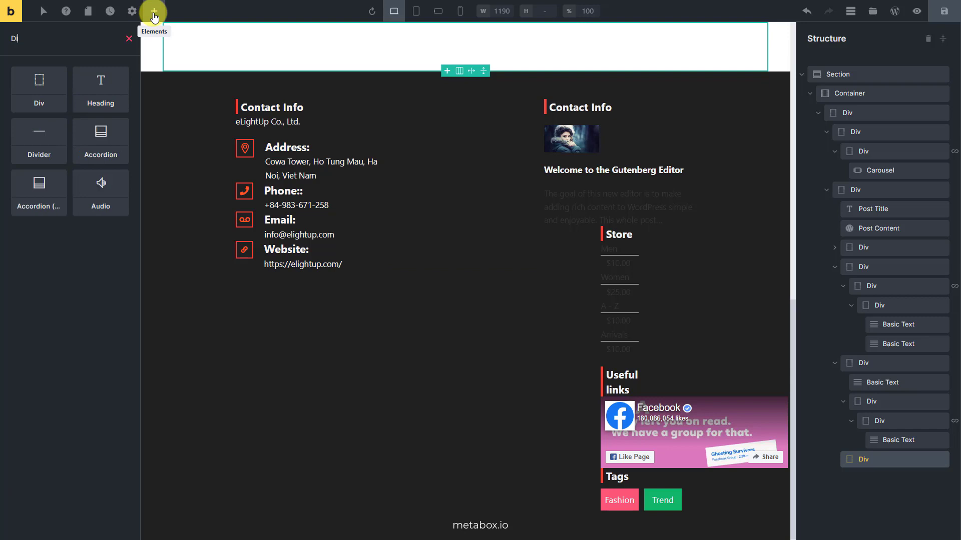
text(v)
click(45, 87)
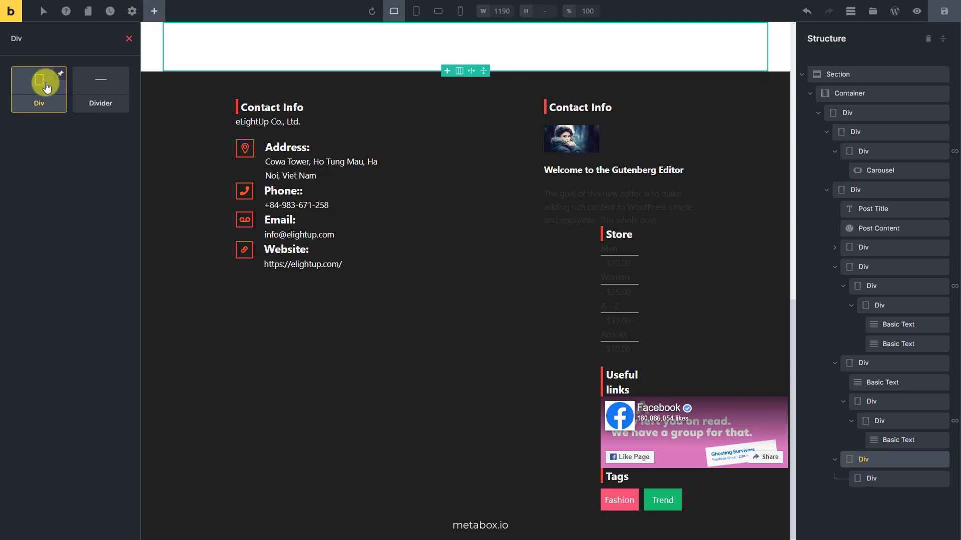
click(896, 478)
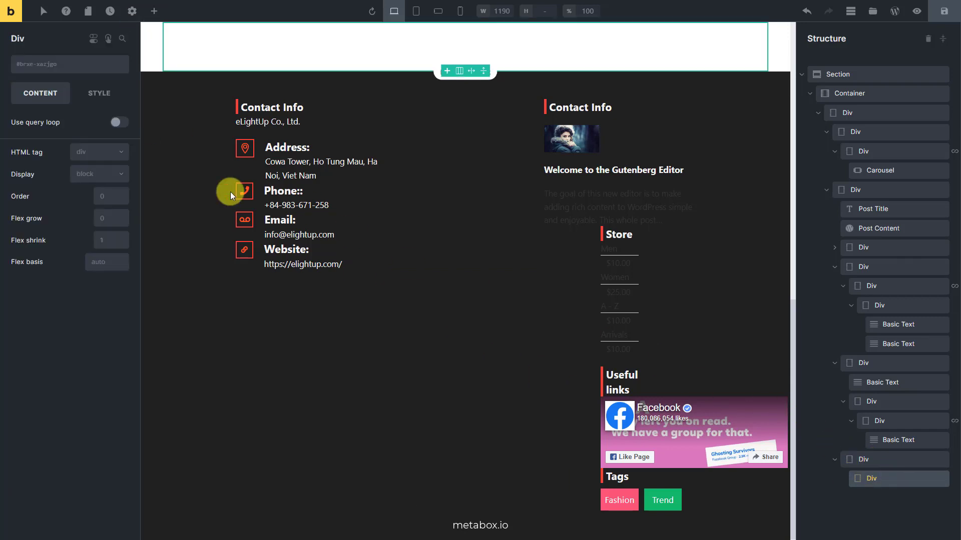
click(80, 67)
text(status)
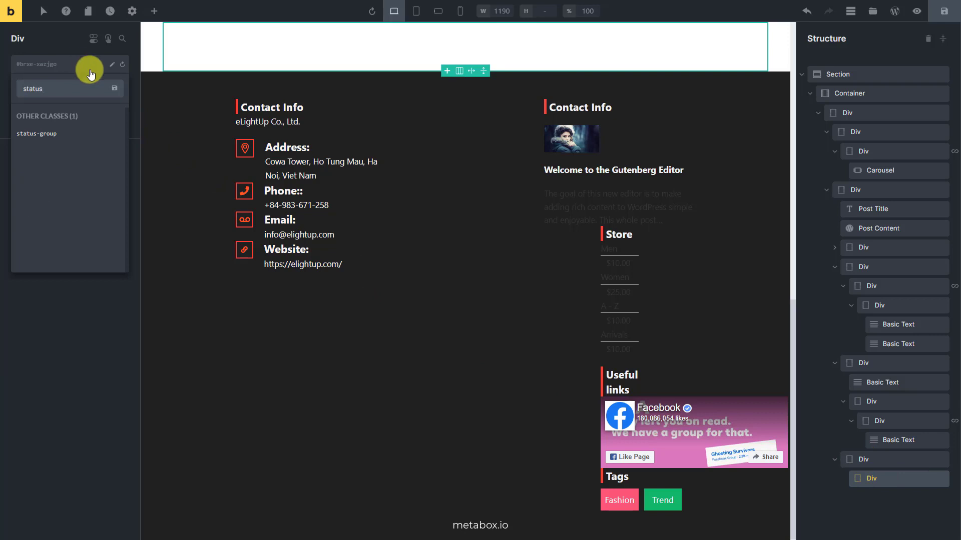
key(Return)
click(119, 136)
click(122, 153)
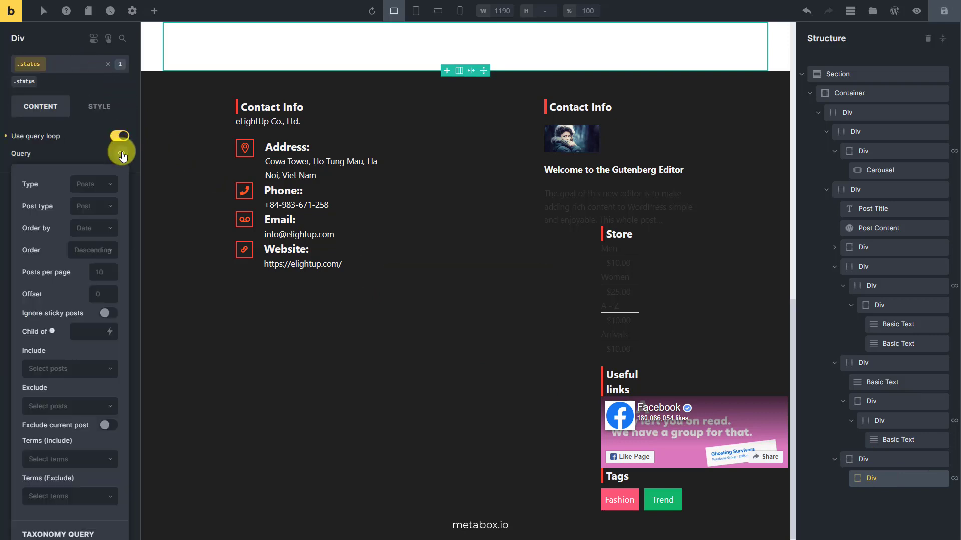
click(110, 189)
click(95, 265)
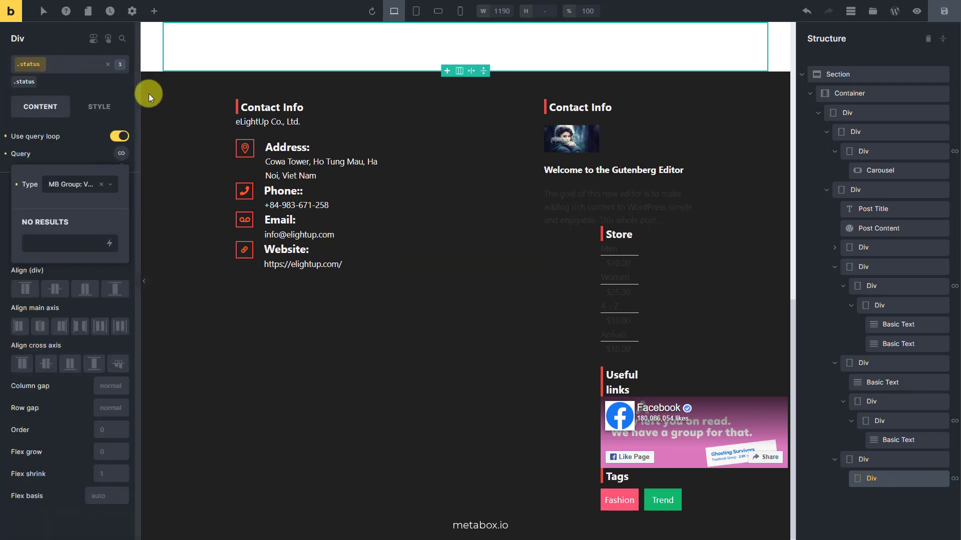
Add a Basic Text inside status showing the variation's Status dynamic field
click(155, 12)
text(Bas)
click(39, 92)
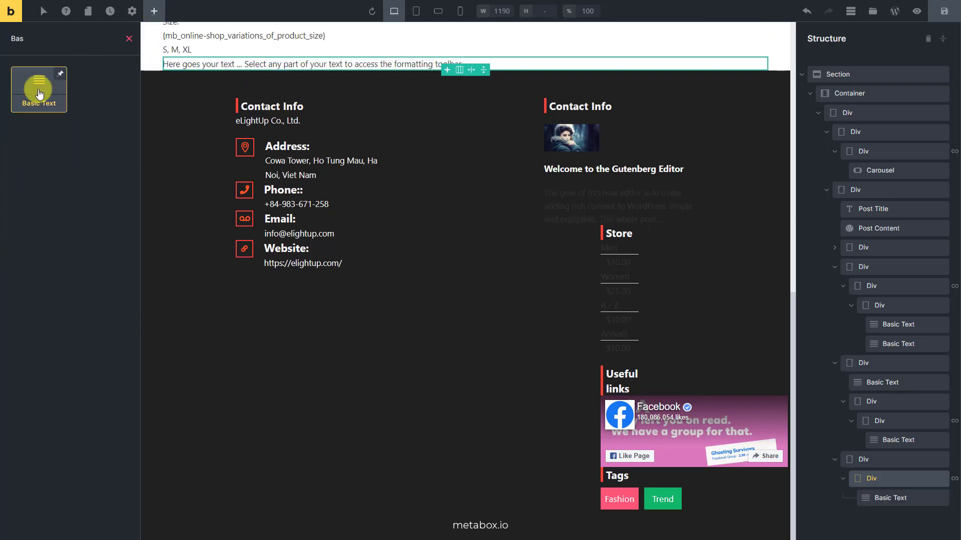
click(868, 497)
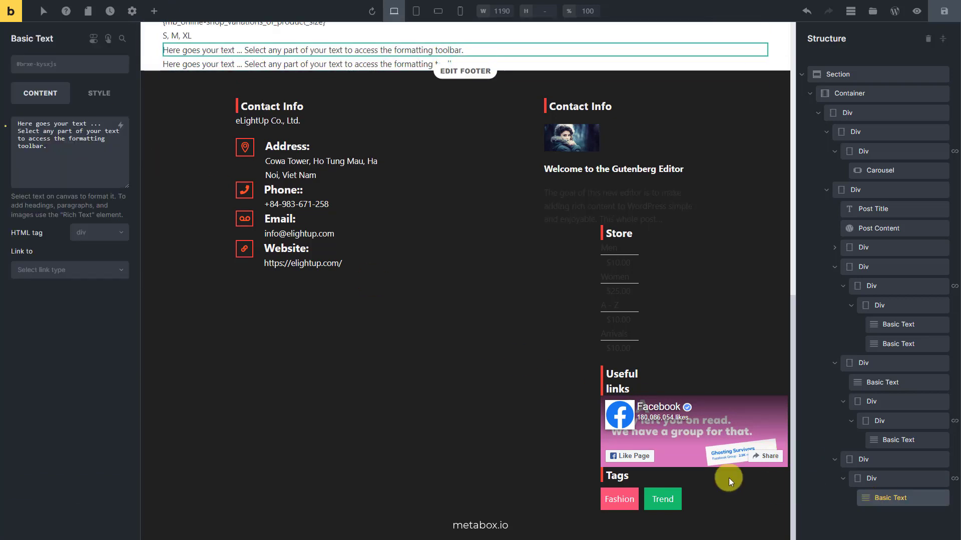
click(98, 164)
key(ctrl+a)
key(BackSpace)
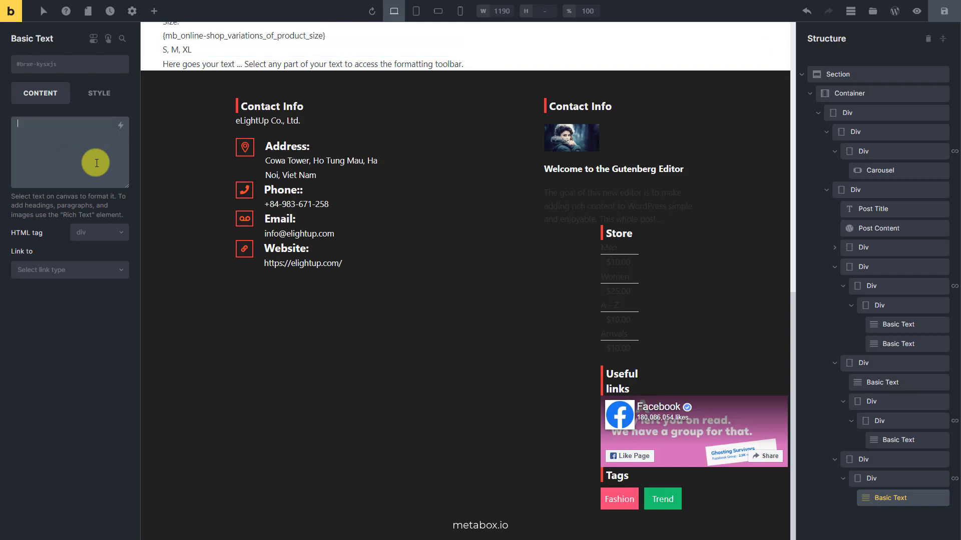
click(121, 128)
text(status)
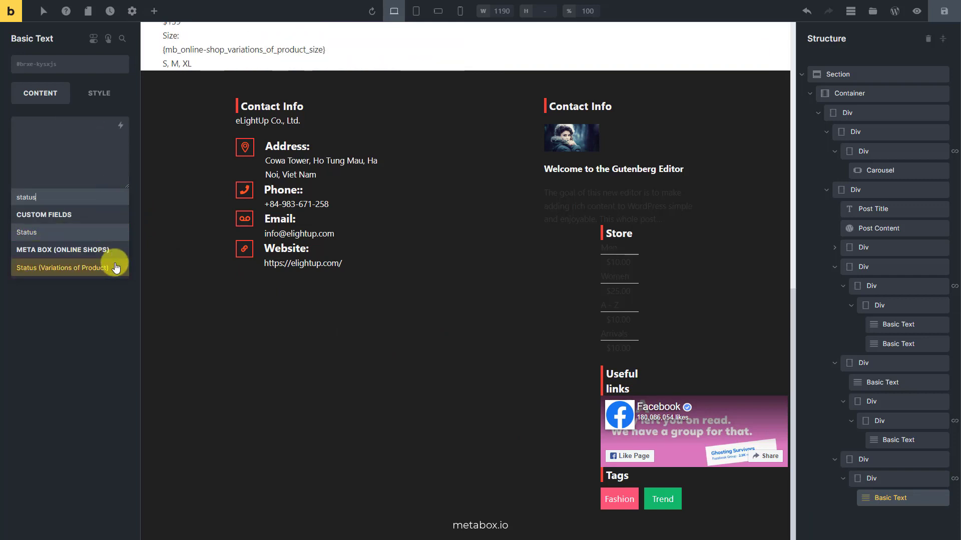
click(114, 267)
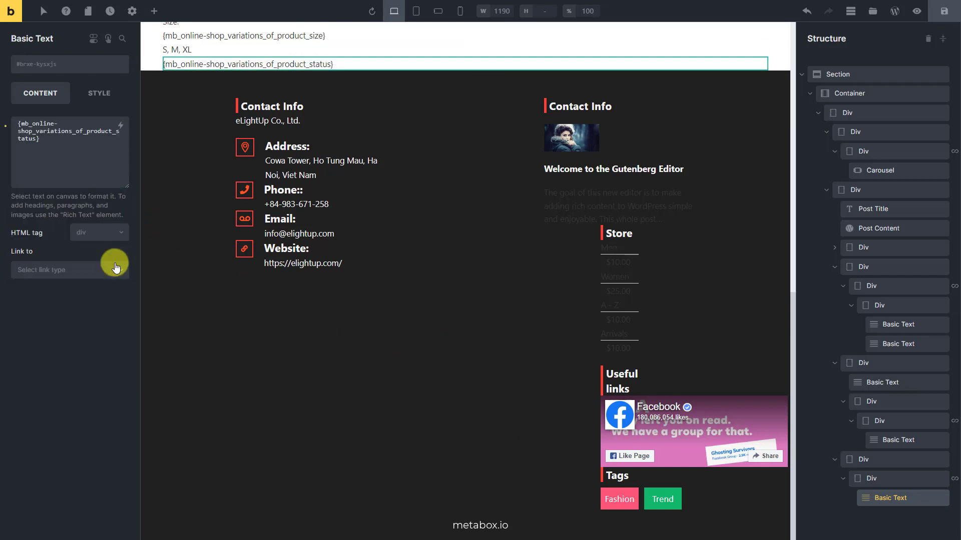
Add a button reading 'Order Now' to the product details container
click(871, 194)
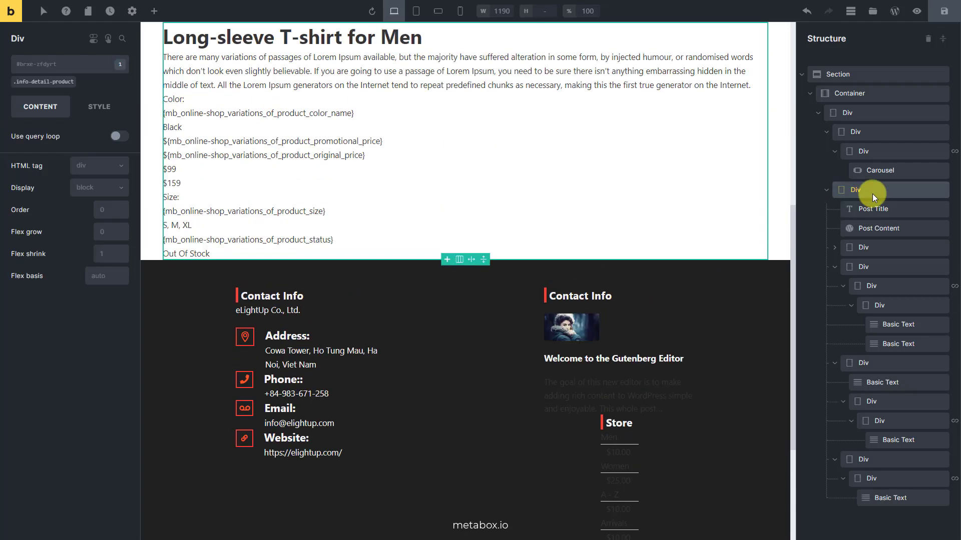
click(156, 11)
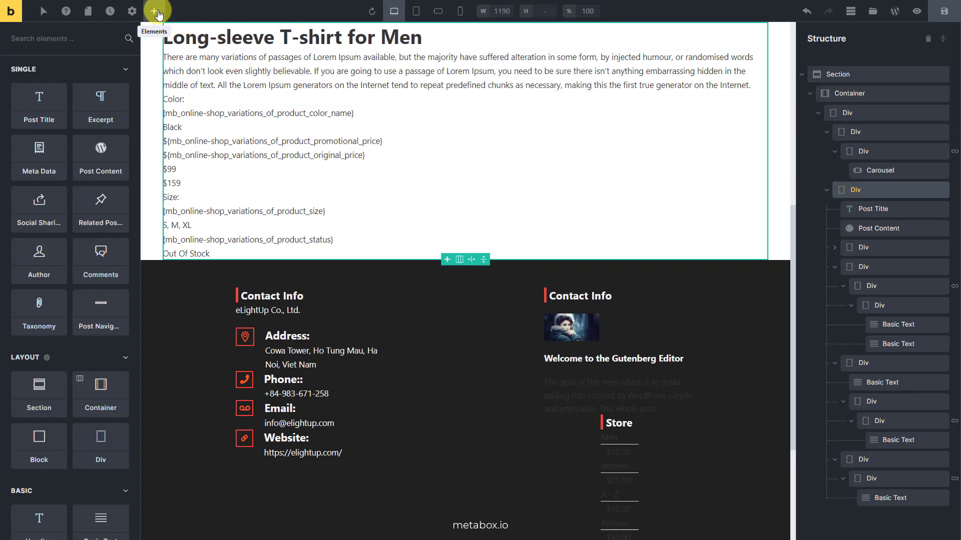
text(button)
click(40, 85)
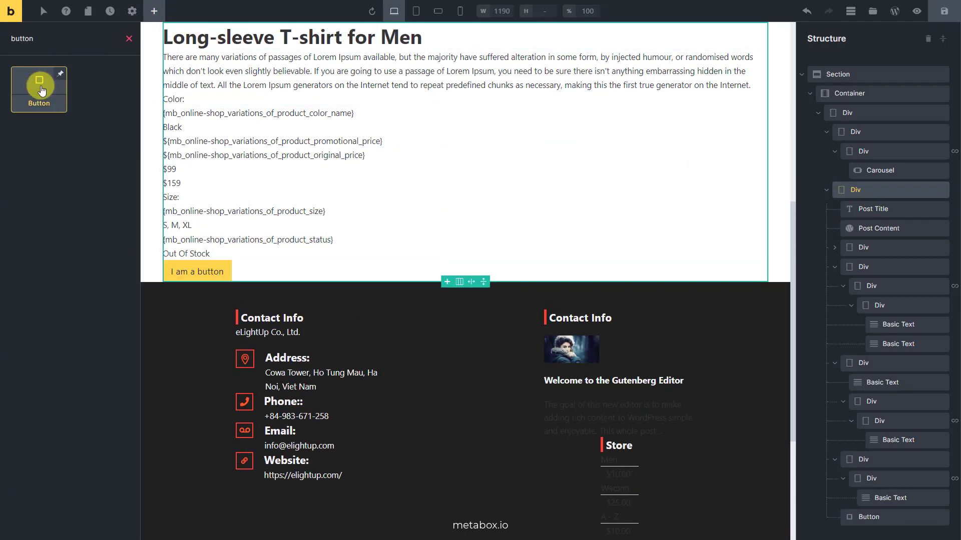
click(906, 518)
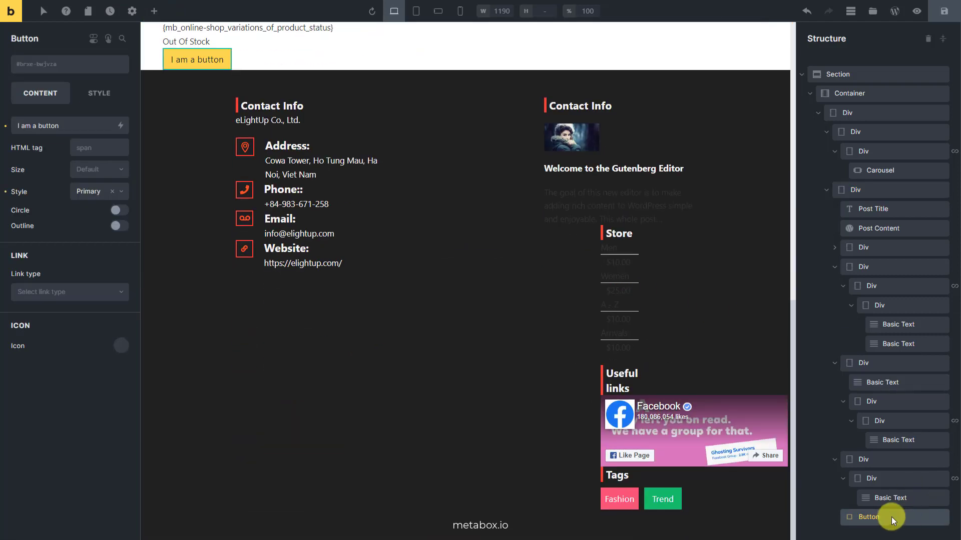
text(Order)
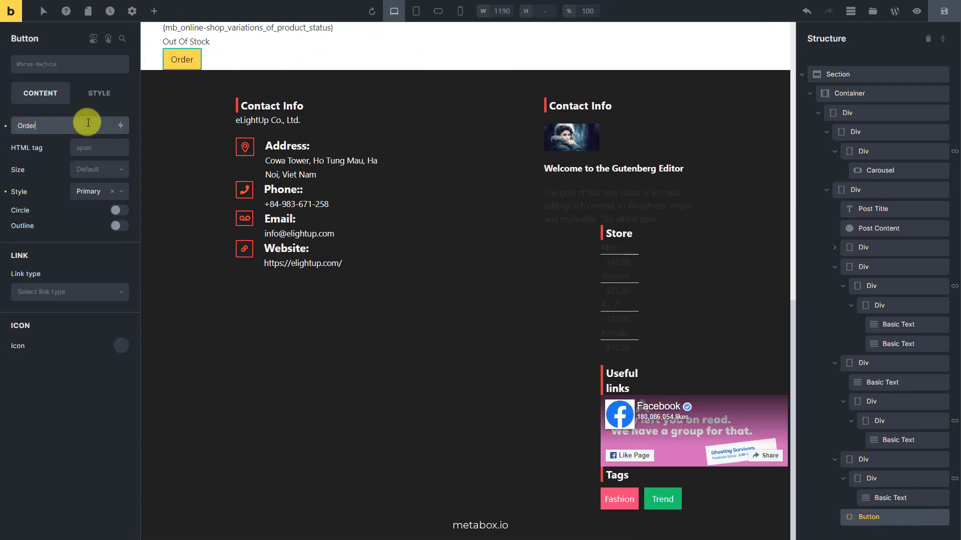
text( Now)
Save the template and check it on the live product page
scroll(421, 188, up, 10)
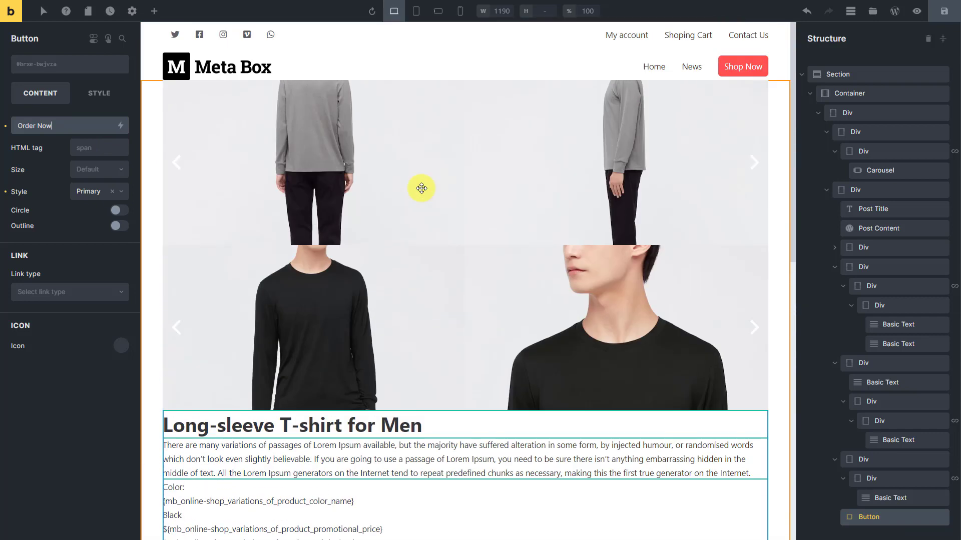
click(939, 14)
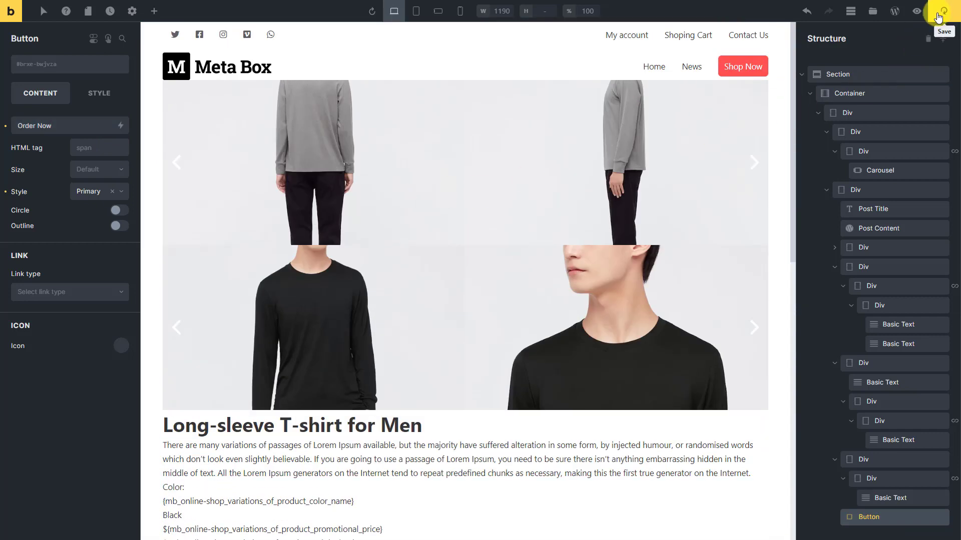
click(920, 12)
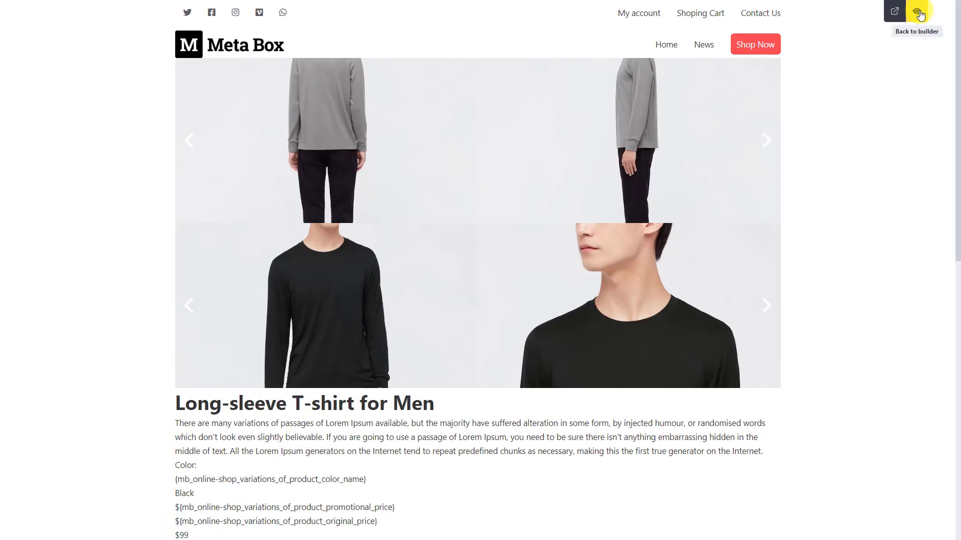
click(891, 10)
scroll(726, 206, down, 2)
scroll(727, 206, down, 2)
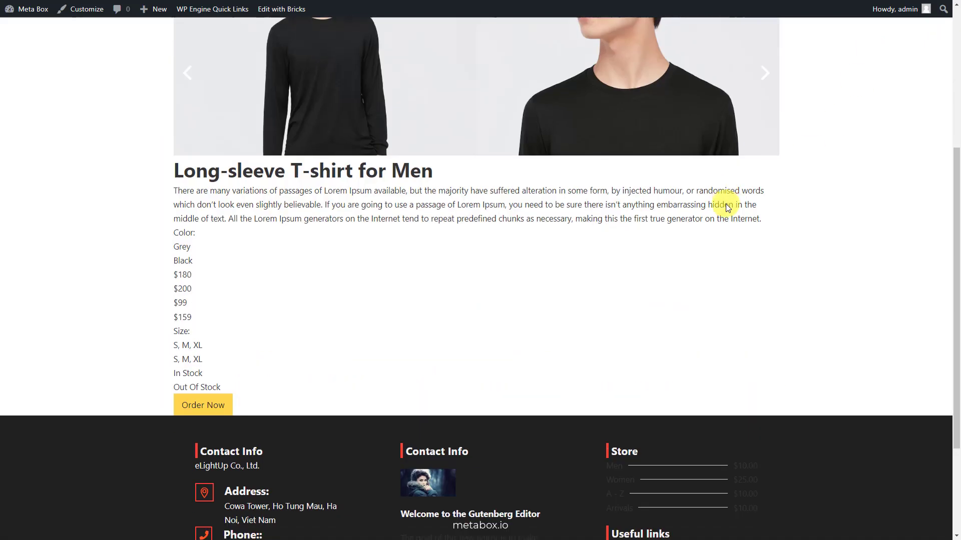
scroll(726, 206, up, 2)
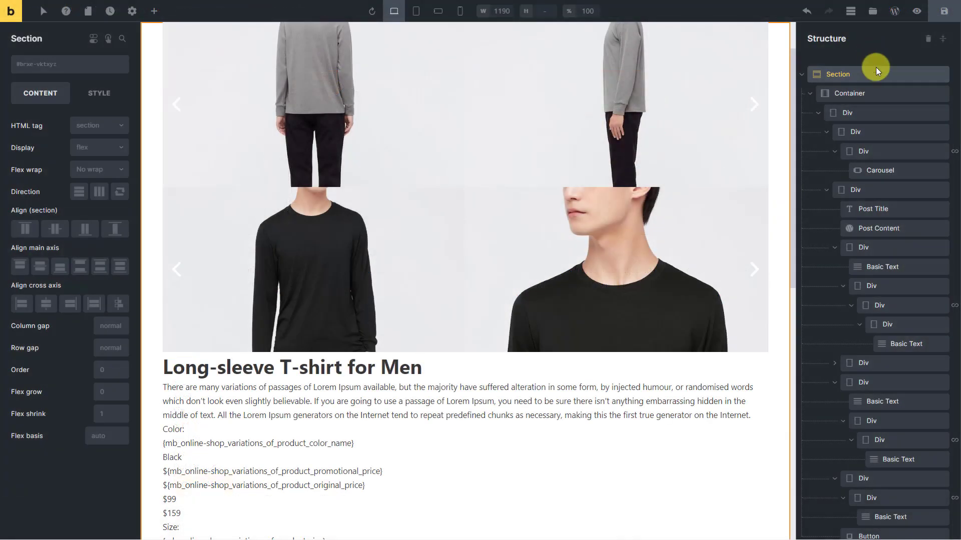
Give the image group container a data-id attribute set to the variation's Color Name
click(907, 153)
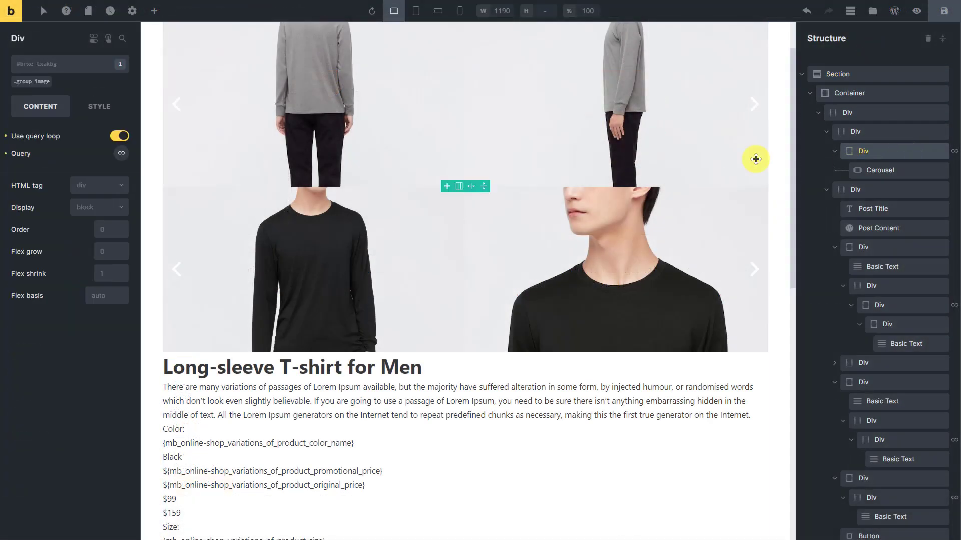
click(108, 111)
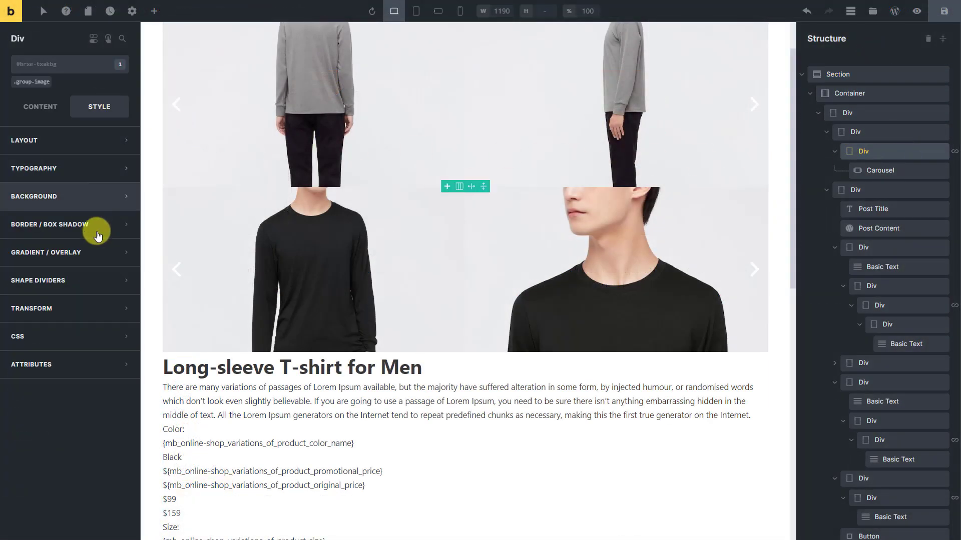
click(91, 363)
click(74, 391)
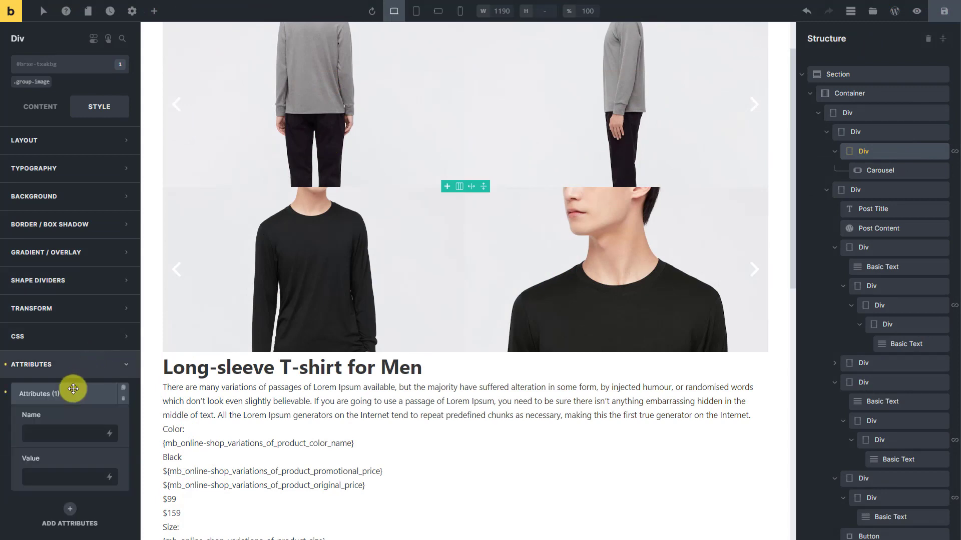
click(80, 431)
text(data-id)
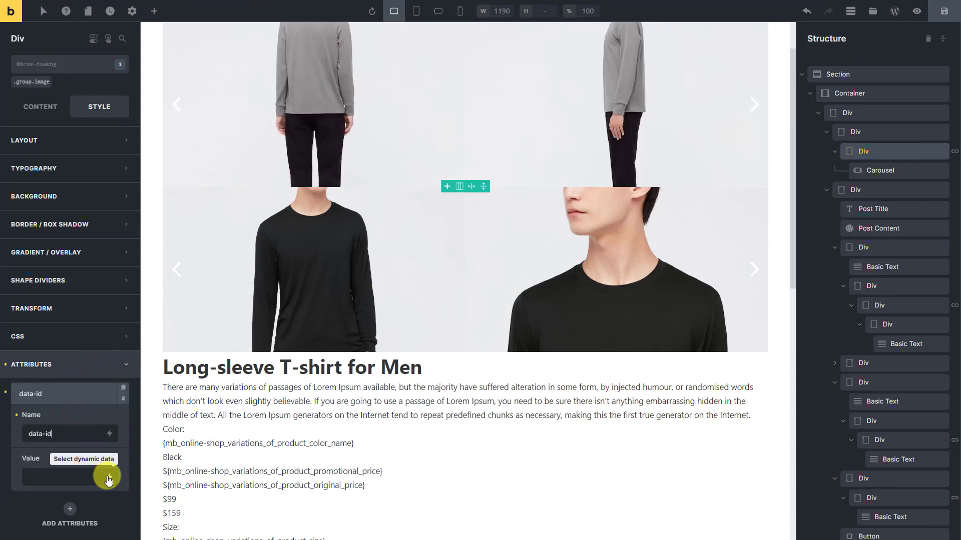
click(109, 479)
text(color)
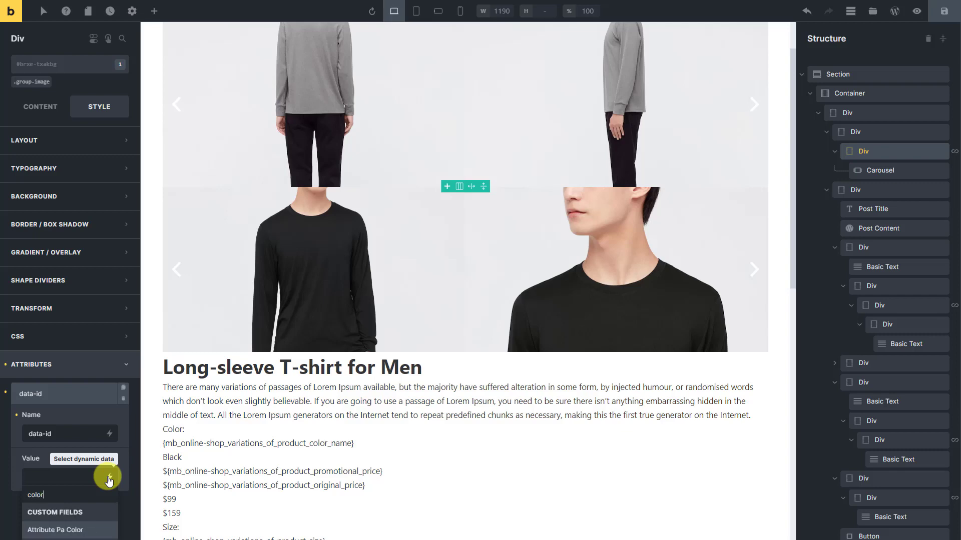
scroll(109, 479, down, 3)
click(98, 522)
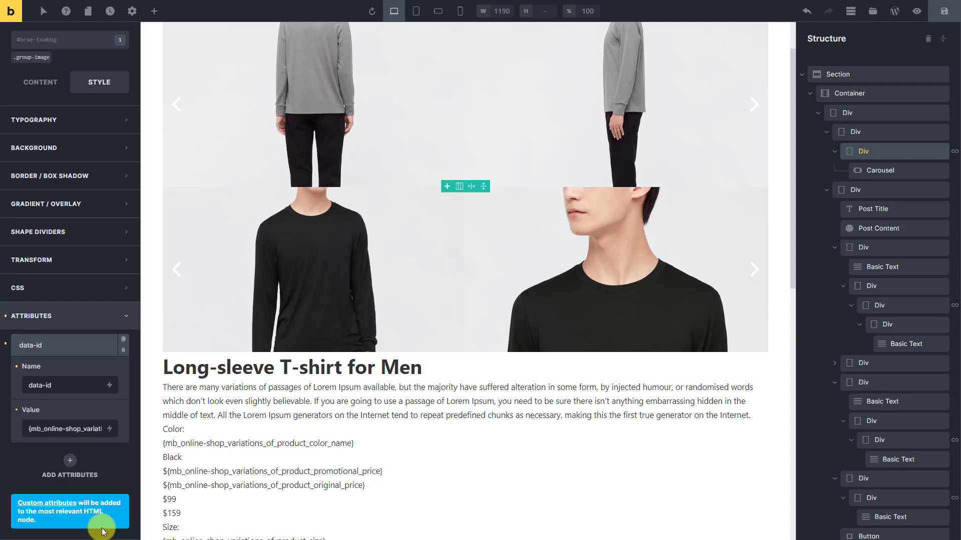
click(74, 382)
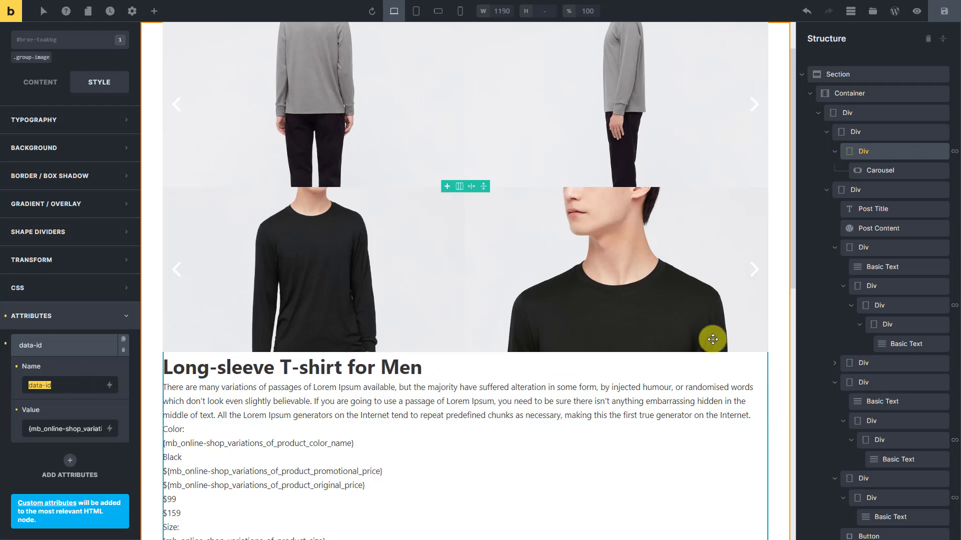
Add Color Name-valued attributes to the color-name and info containers
click(879, 305)
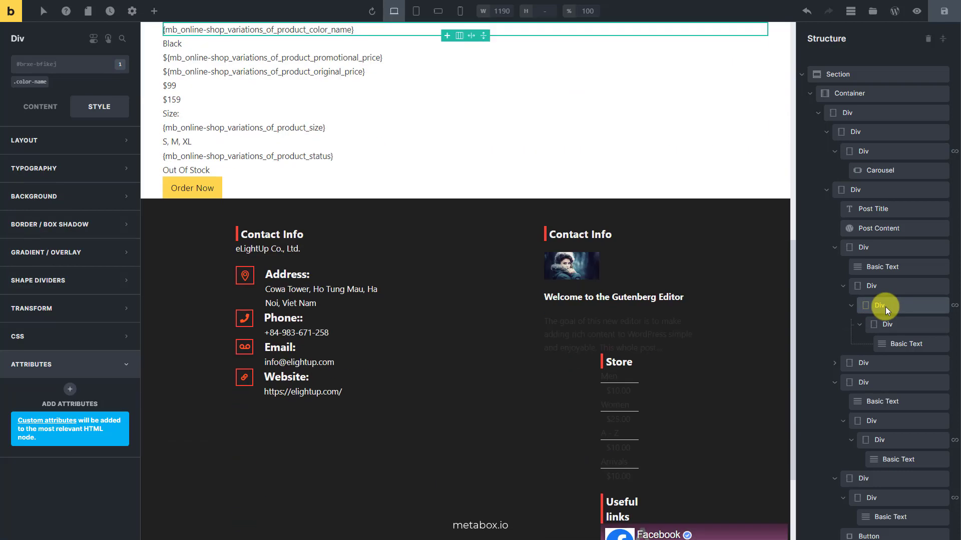
click(70, 389)
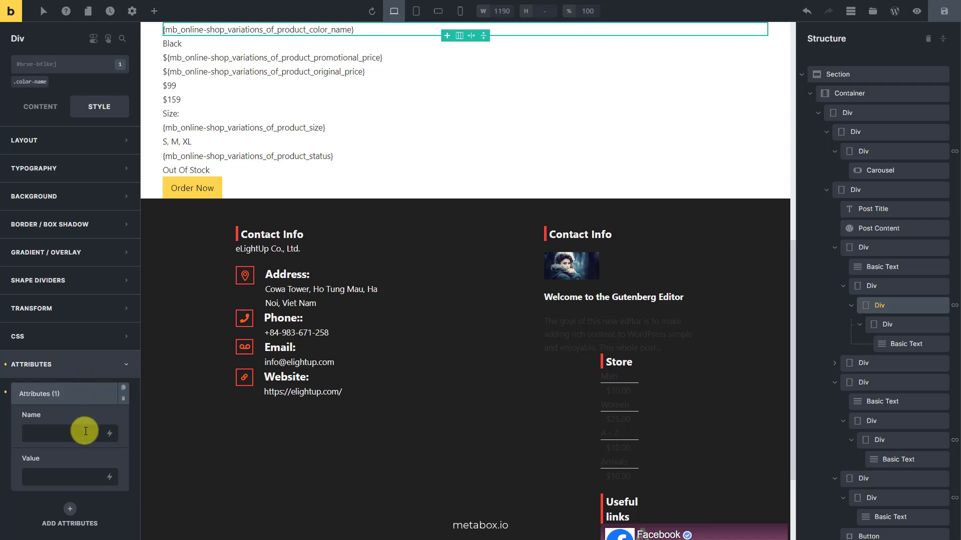
click(109, 477)
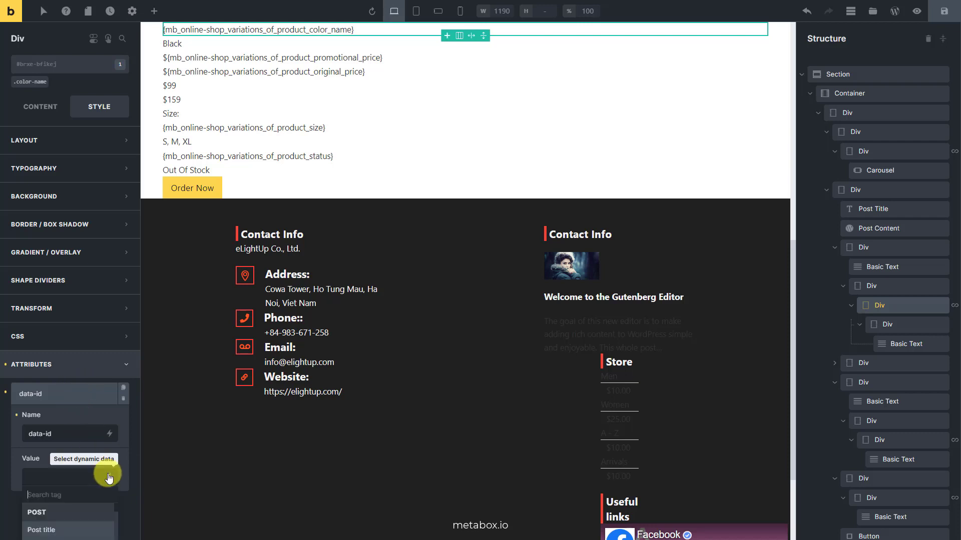
text(color)
scroll(109, 477, down, 1)
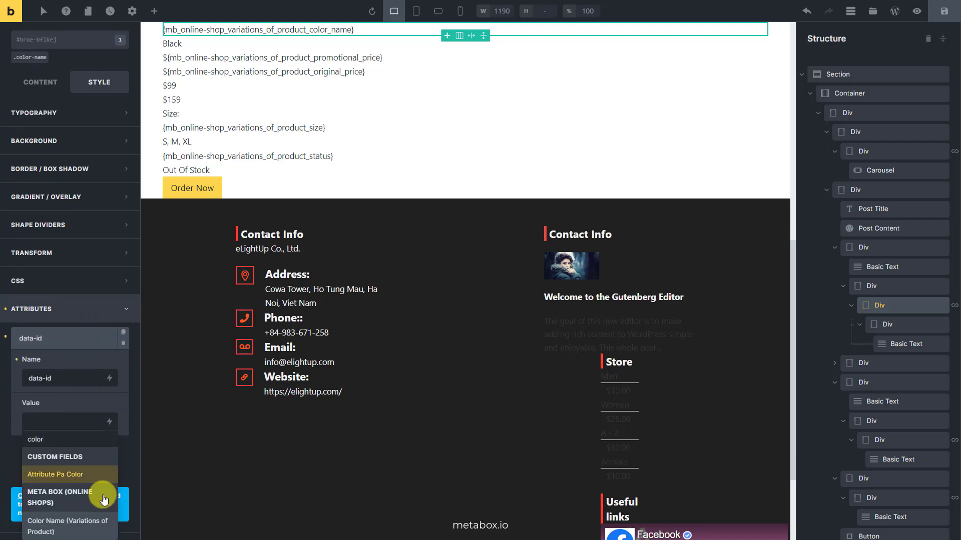
click(99, 522)
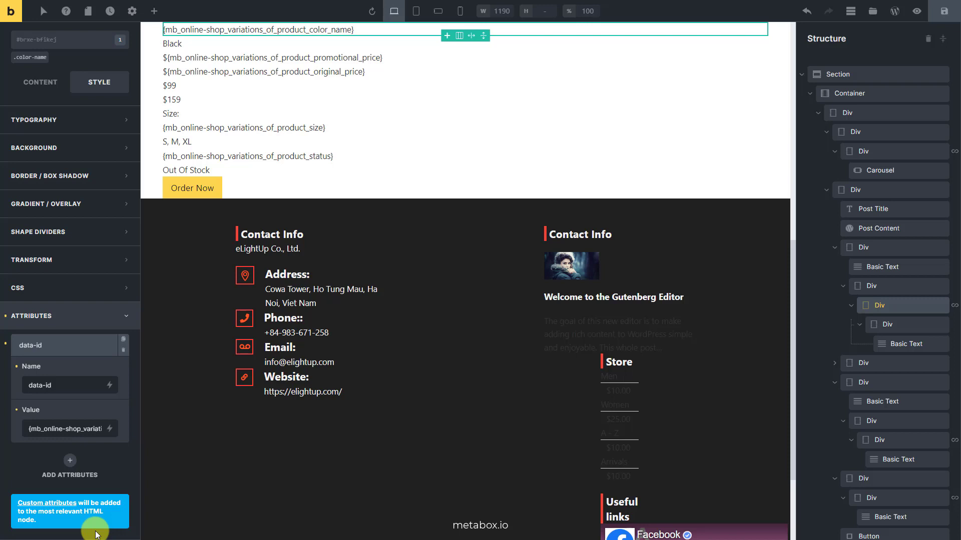
scroll(802, 406, down, 1)
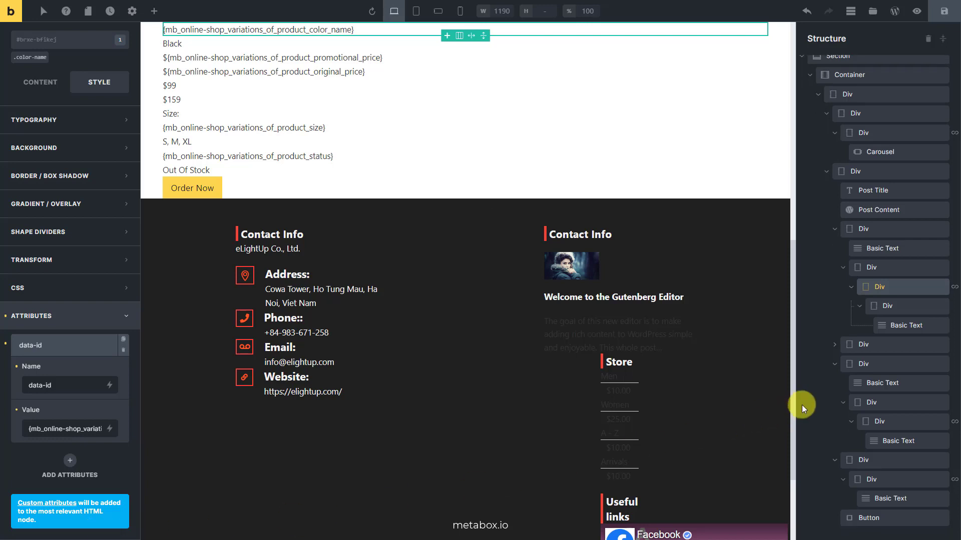
click(902, 423)
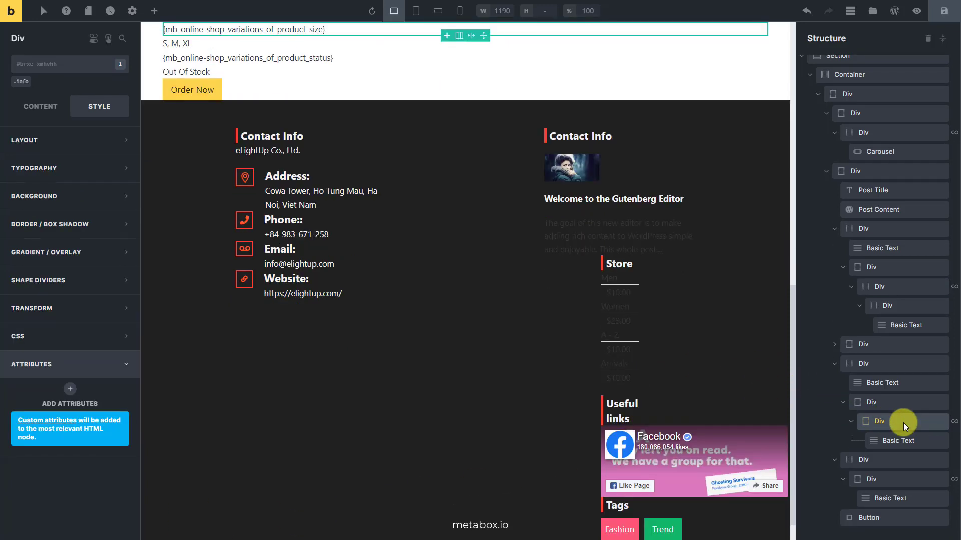
click(70, 390)
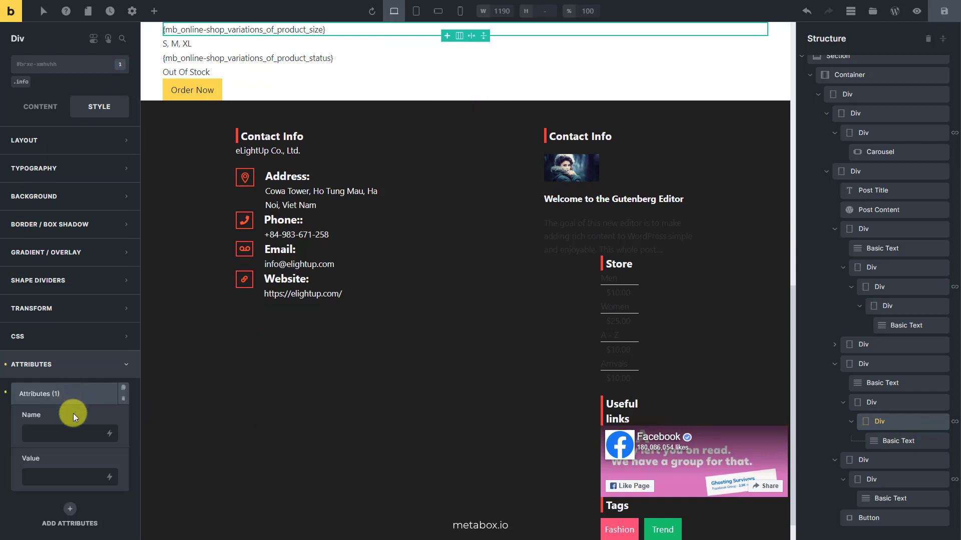
click(110, 478)
text(color)
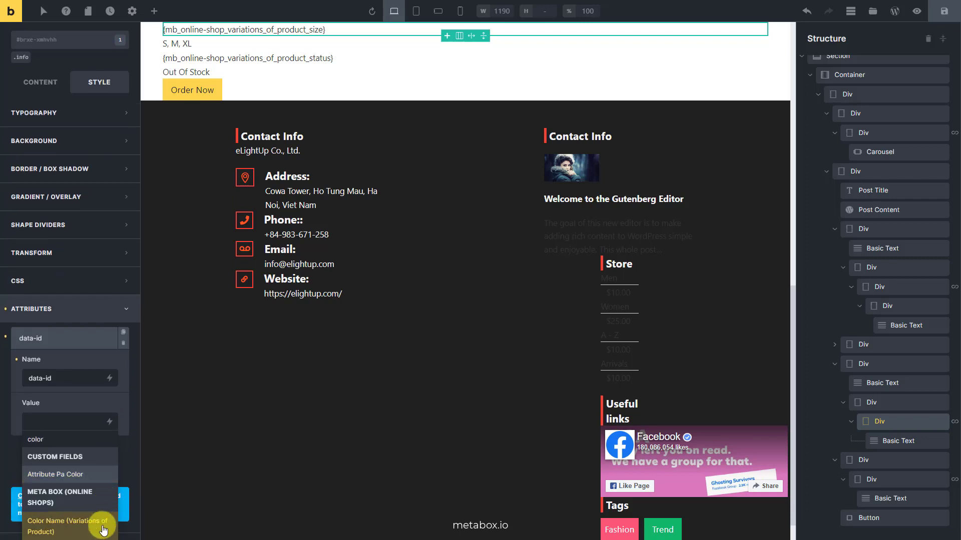
click(103, 523)
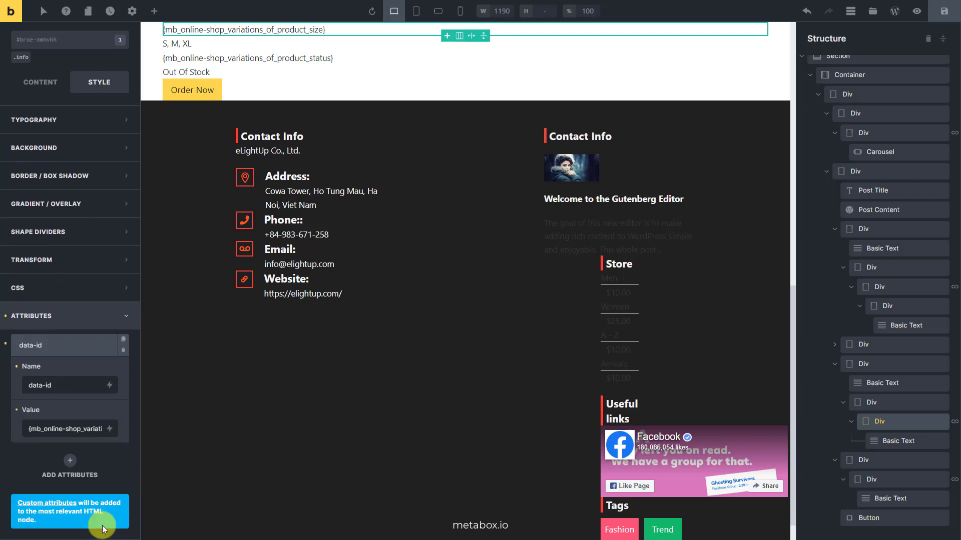
Add a data-id attribute to the status container, searching dynamic data for color
click(886, 478)
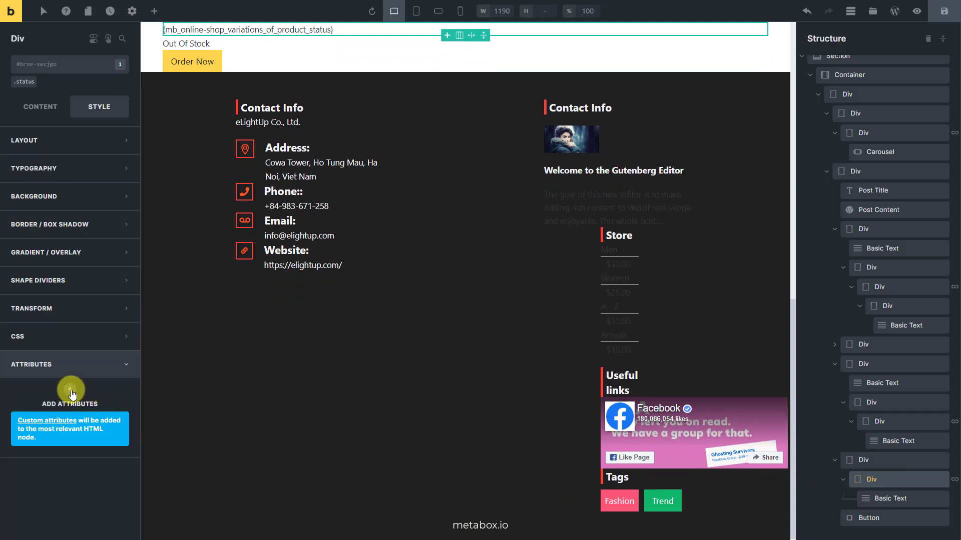
click(71, 390)
text(data-id)
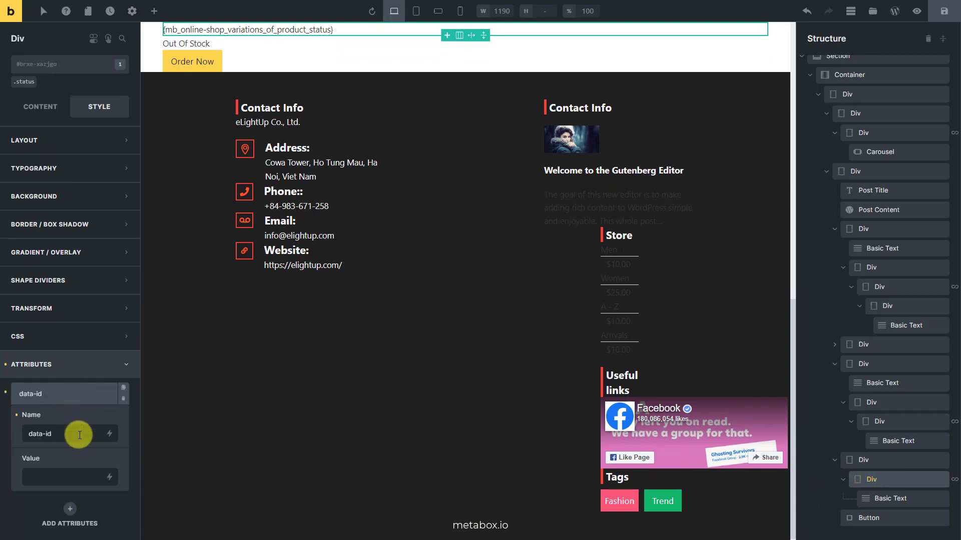
click(110, 478)
text(color)
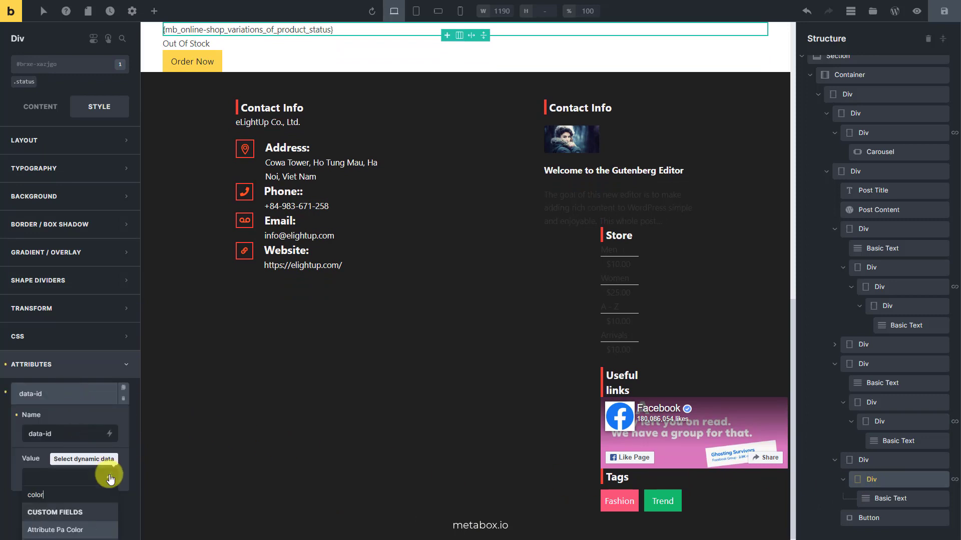
scroll(111, 486, down, 1)
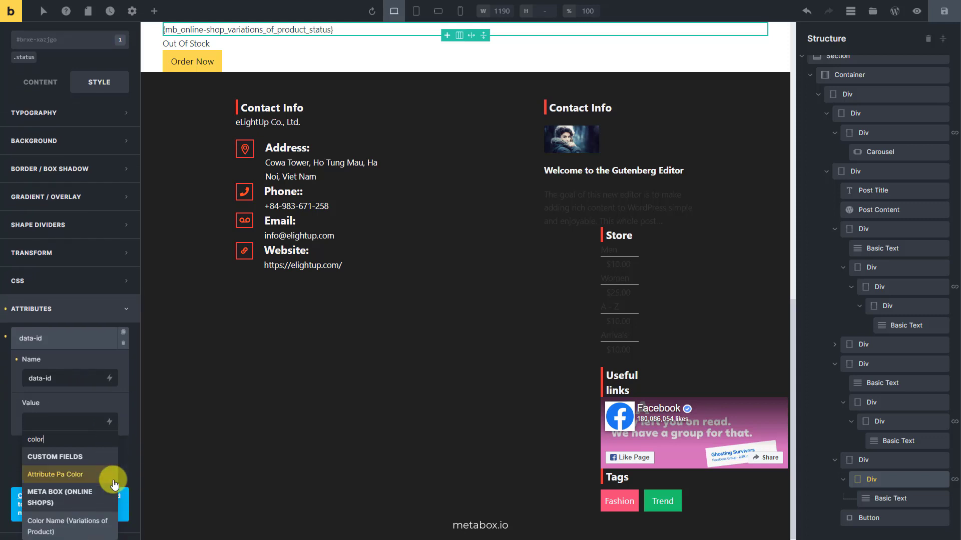
Finish the status data-id as Color Name, add the jQuery footer script, and save
click(103, 521)
click(133, 11)
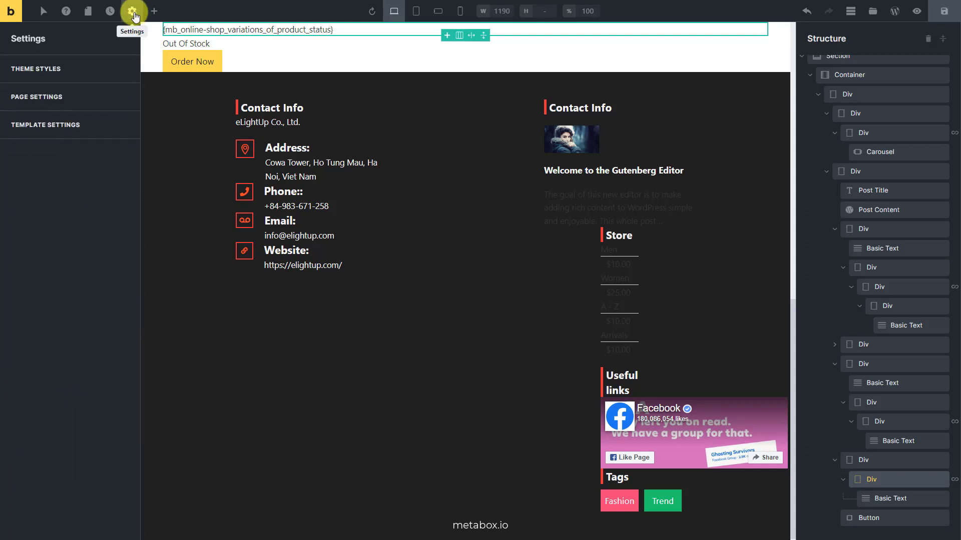
click(87, 96)
click(86, 181)
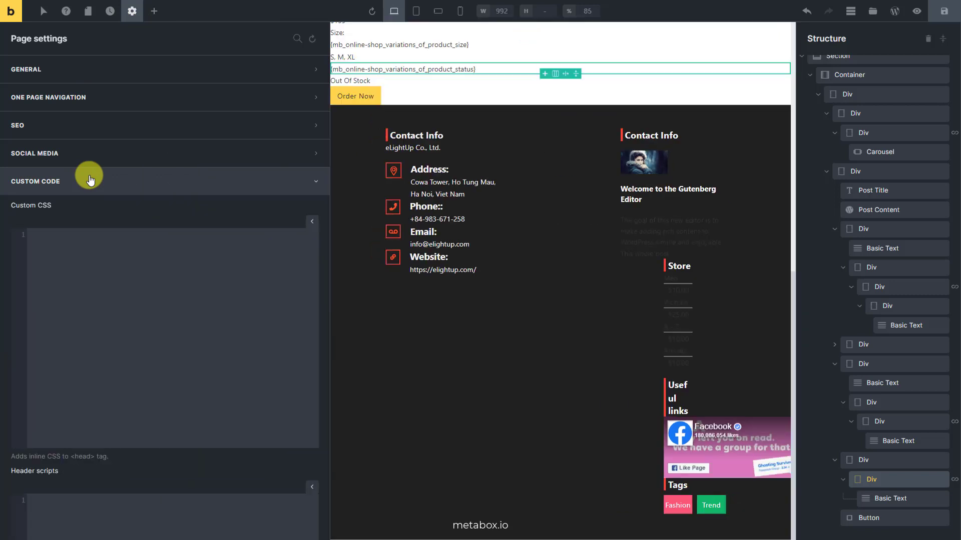
scroll(88, 179, down, 10)
scroll(89, 178, down, 5)
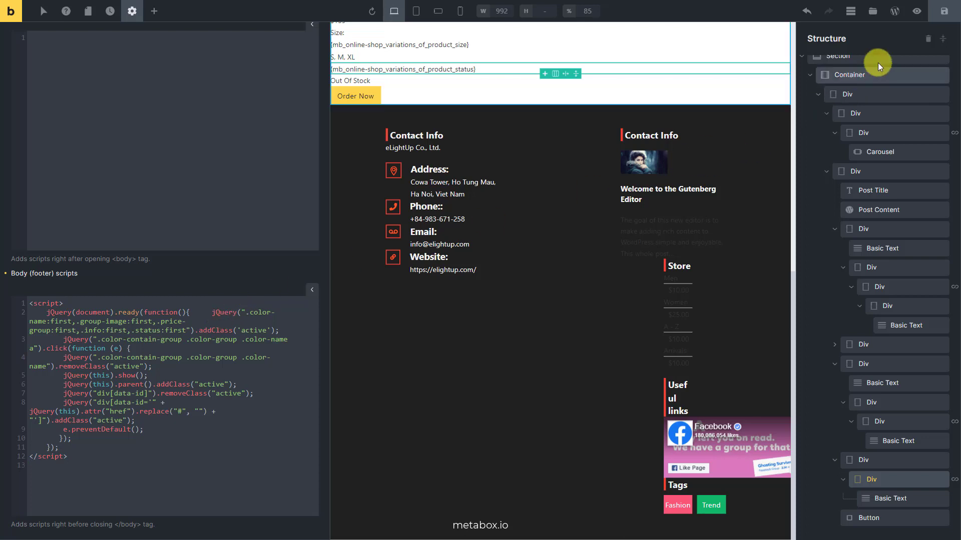
click(943, 12)
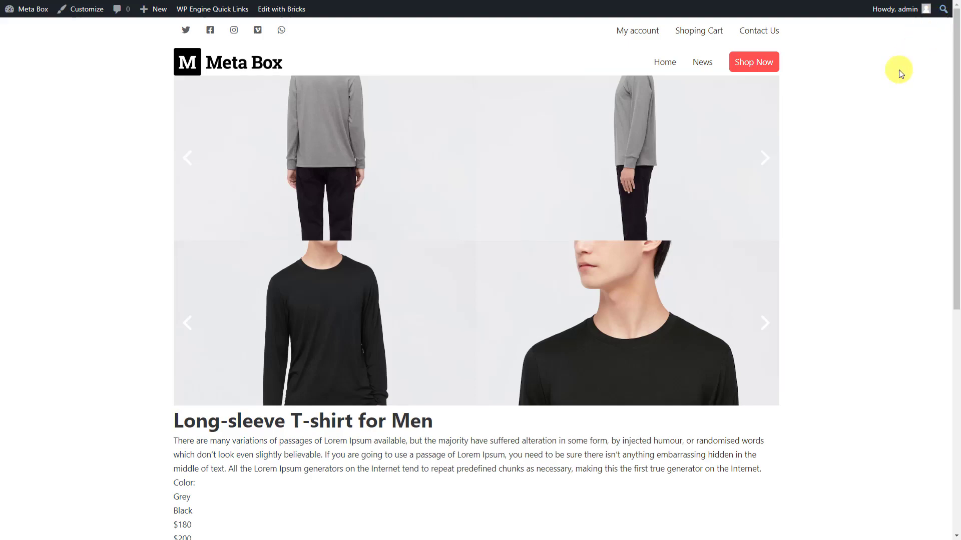
Inspect the Grey color entry in DevTools and pick Black to watch the active class move
key(F12)
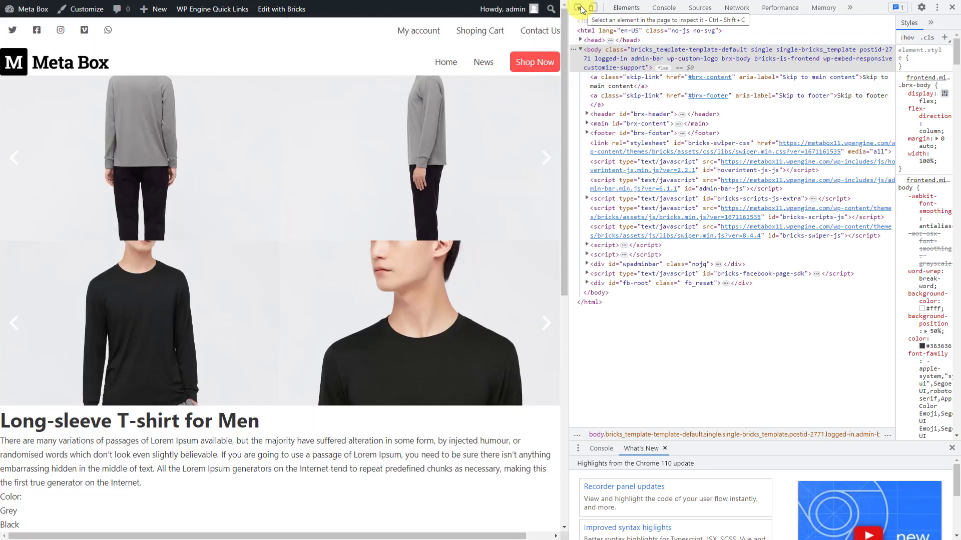
click(579, 7)
scroll(156, 321, down, 2)
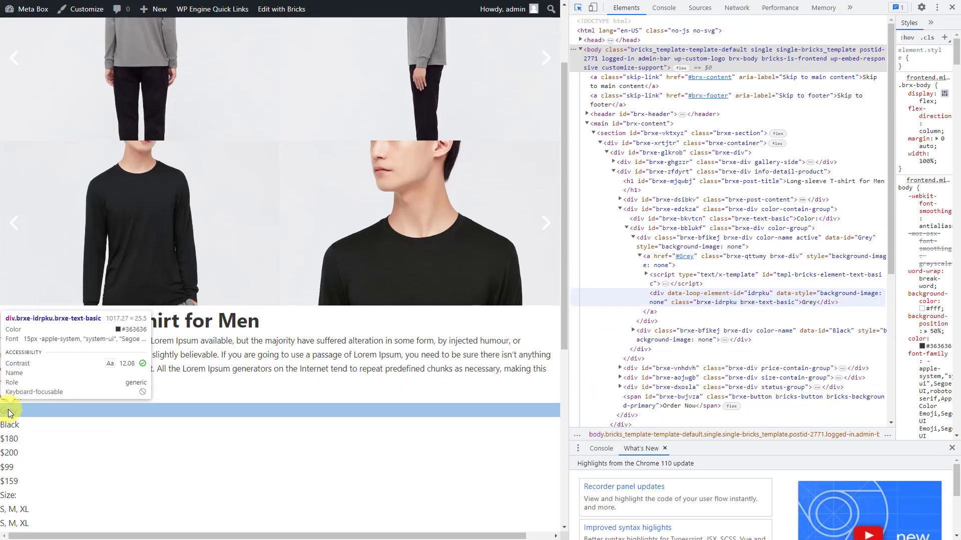
click(9, 411)
click(9, 412)
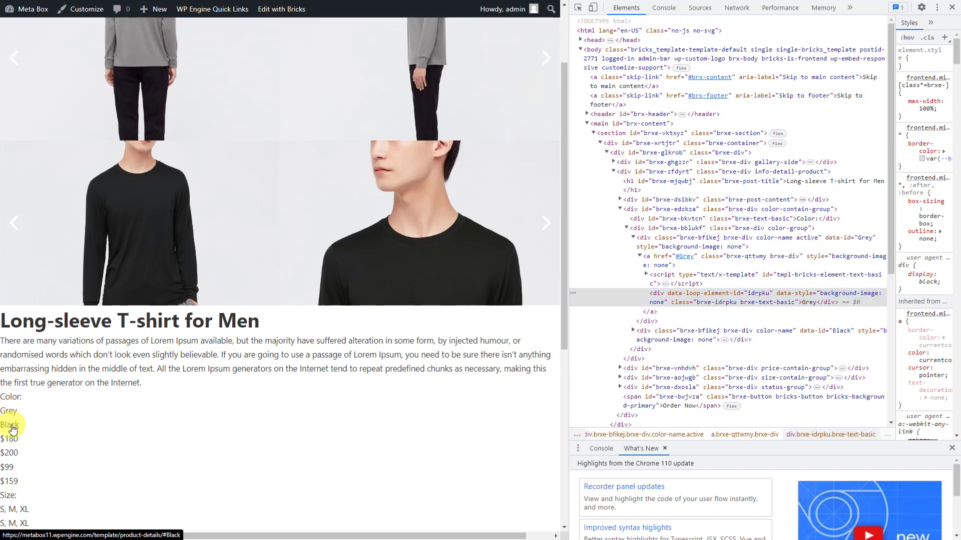
click(11, 426)
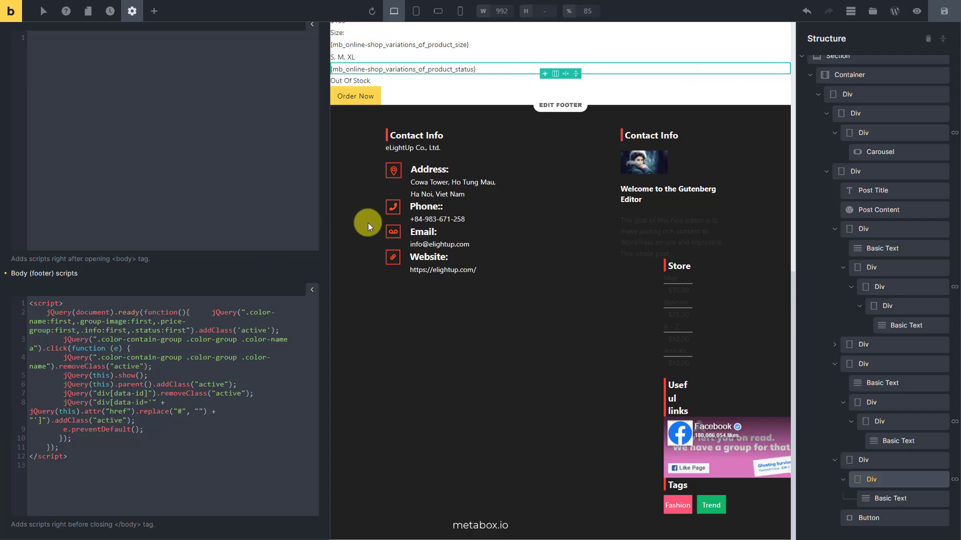
Add a 'class' attribute with the variation's Color Name to the color-name inner div, then save
click(674, 85)
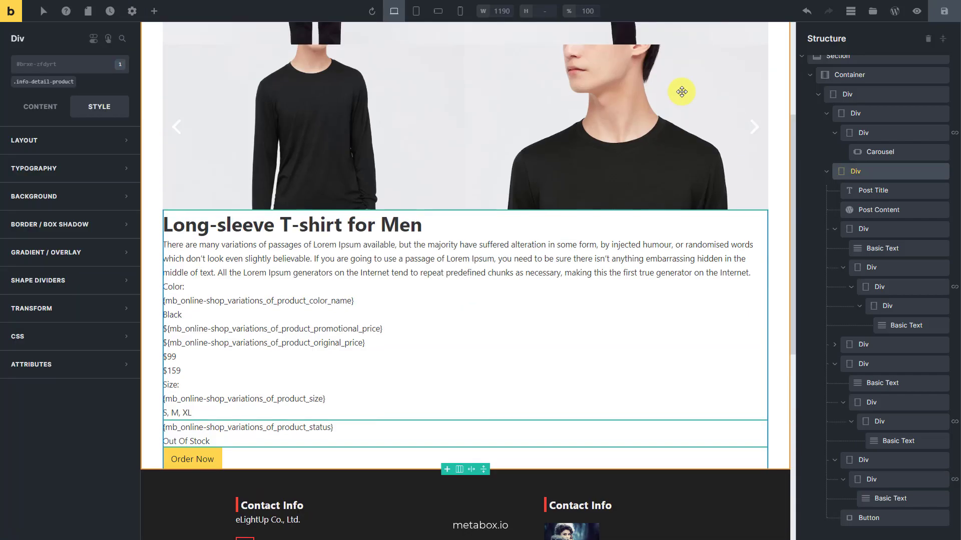
click(911, 307)
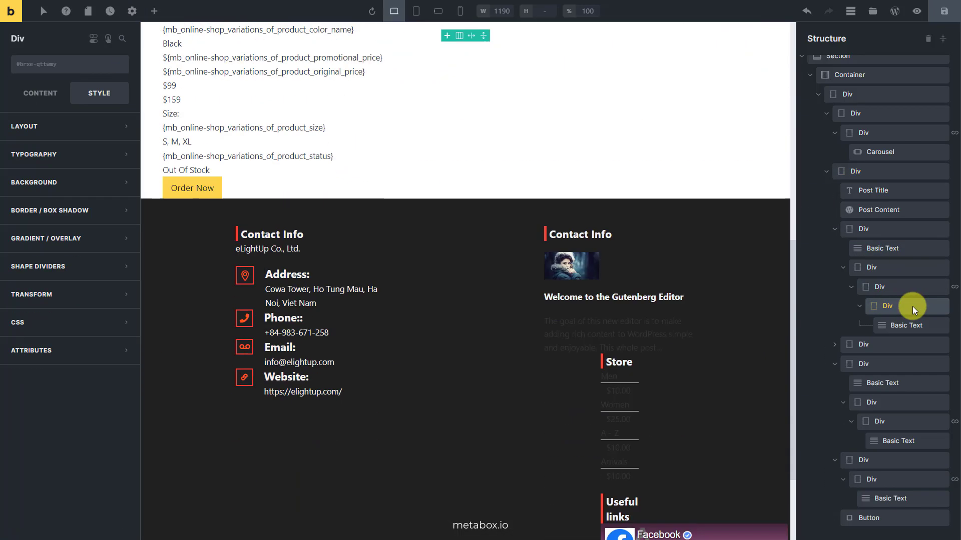
click(23, 350)
click(70, 372)
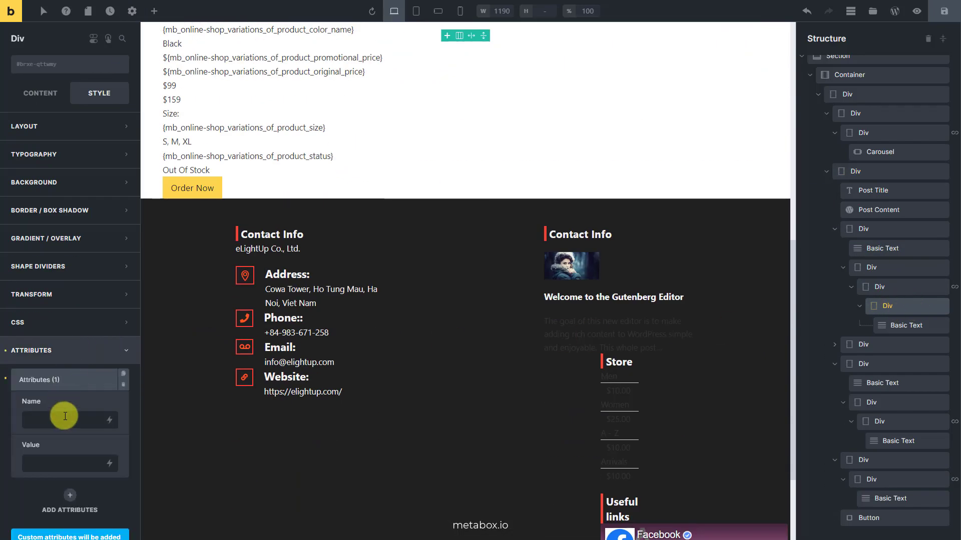
click(65, 419)
text(class)
click(109, 464)
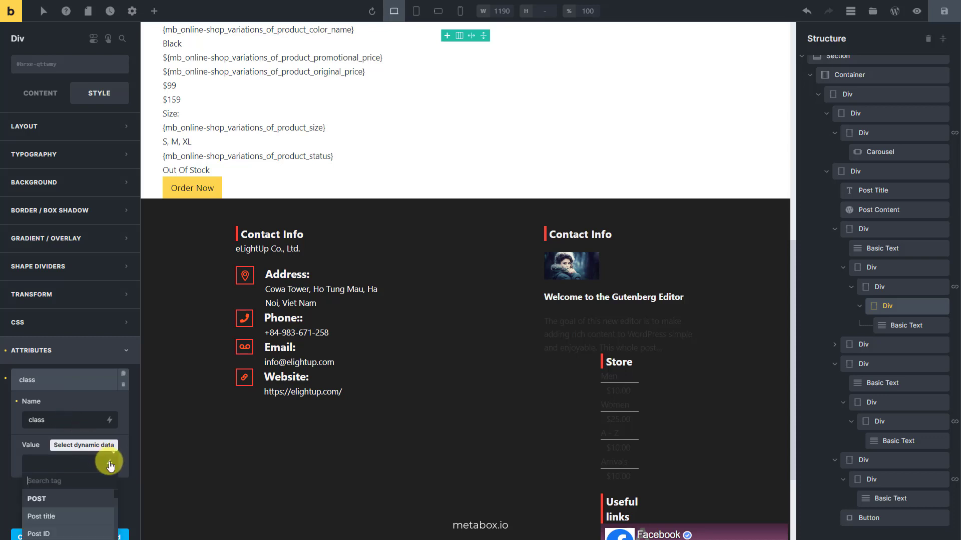
scroll(109, 463, down, 3)
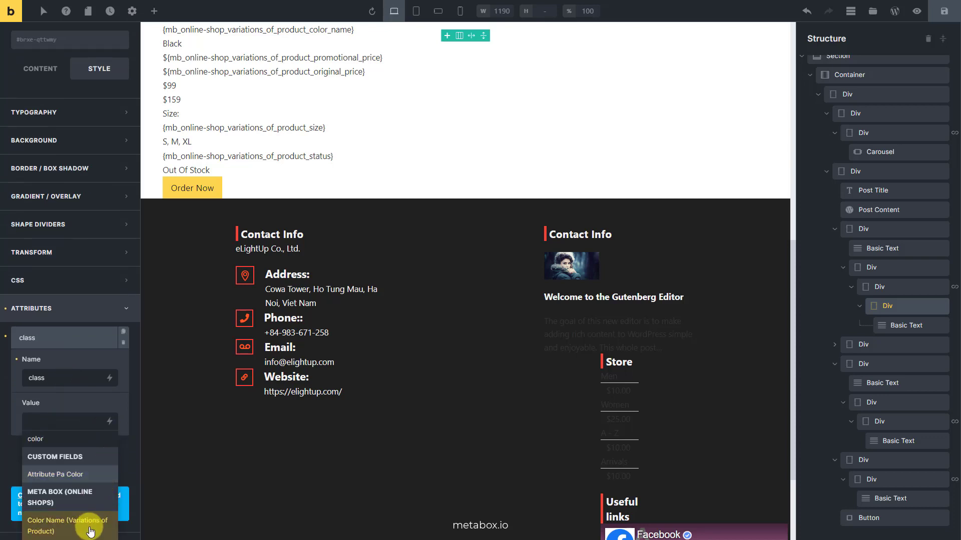
click(90, 525)
click(945, 16)
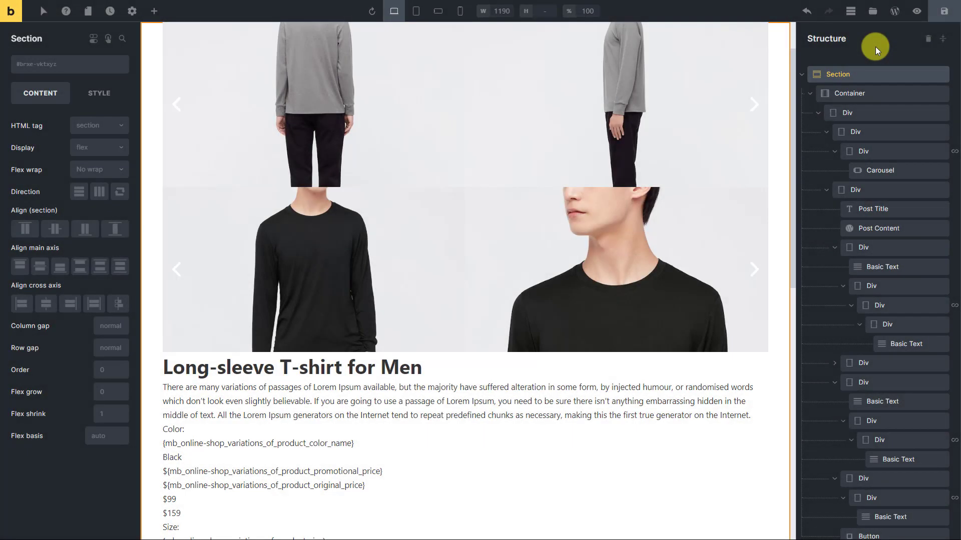
Set the carousel to height 600, 1 item shown, with adaptive height enabled
click(910, 173)
click(107, 233)
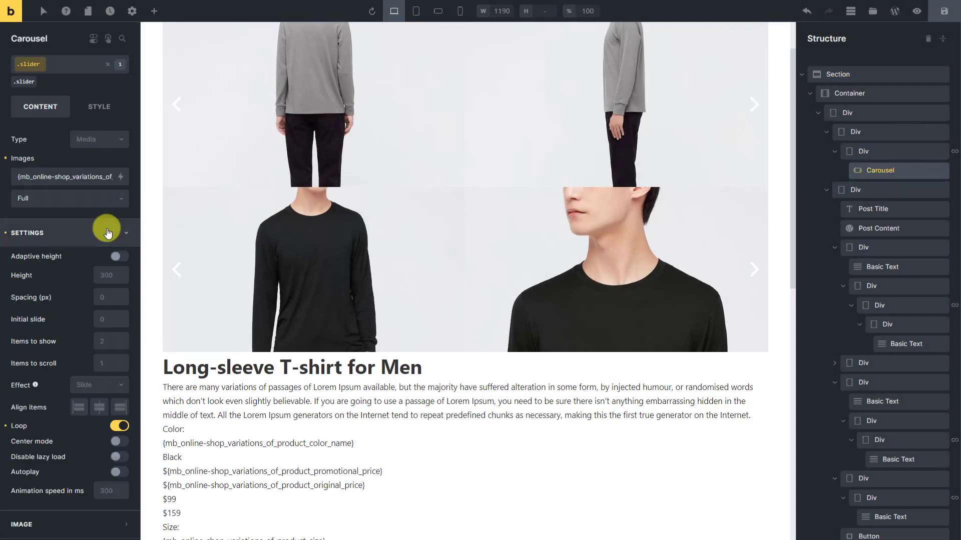
click(116, 274)
text(600)
click(103, 340)
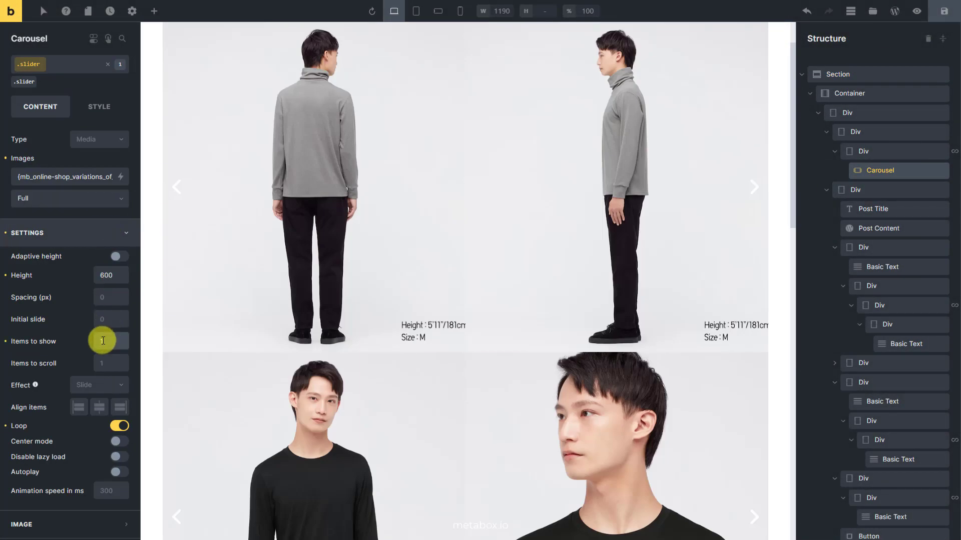
text(1)
click(120, 256)
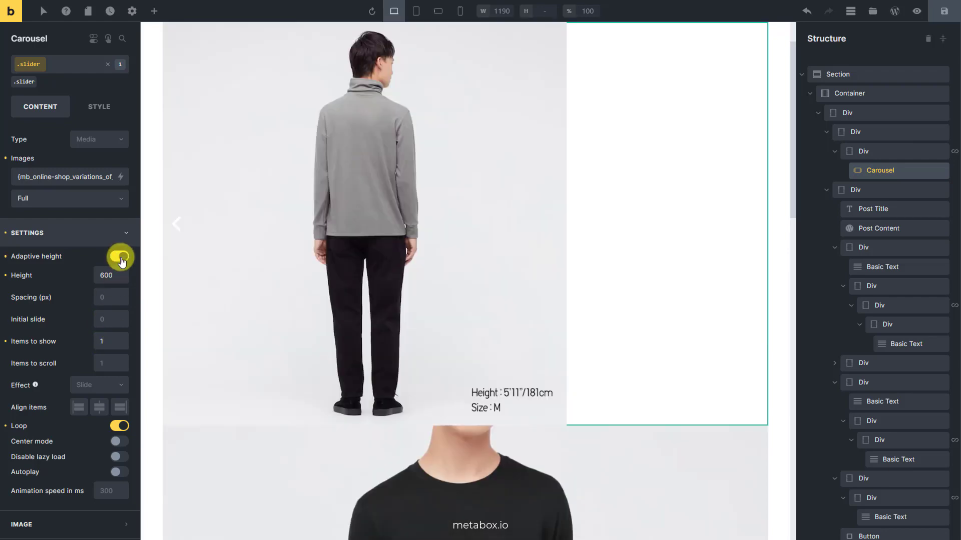
Give the Order Now button the Secondary style
scroll(811, 274, down, 1)
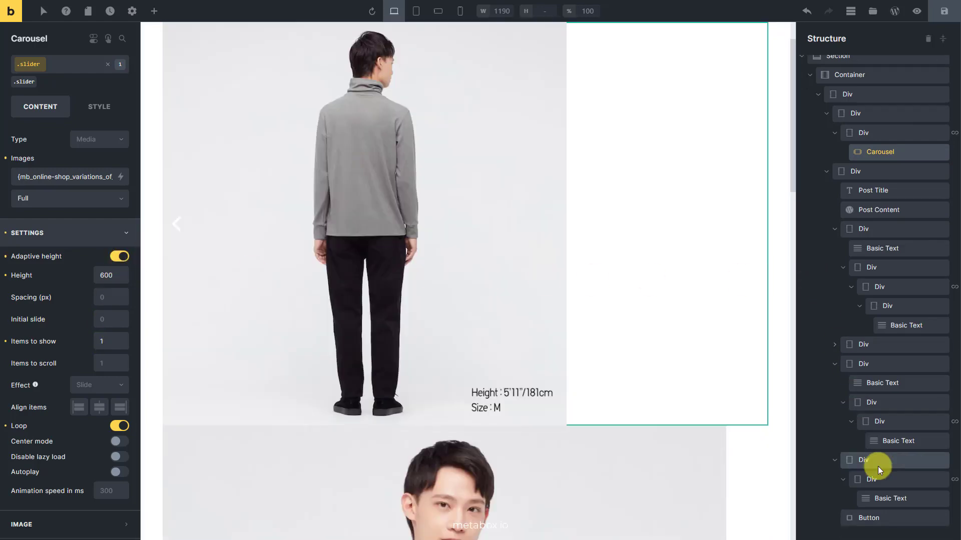
click(883, 518)
click(122, 195)
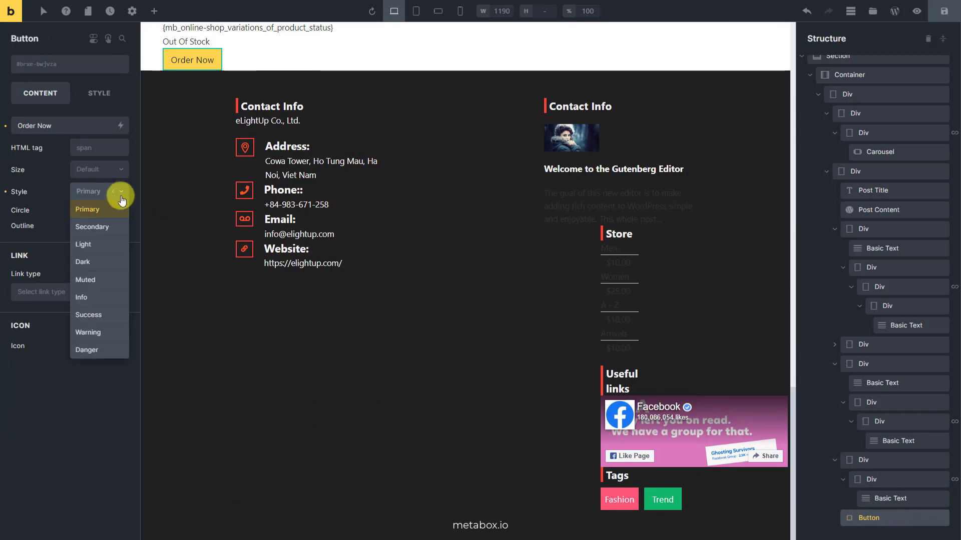
click(112, 226)
scroll(821, 155, up, 1)
click(873, 75)
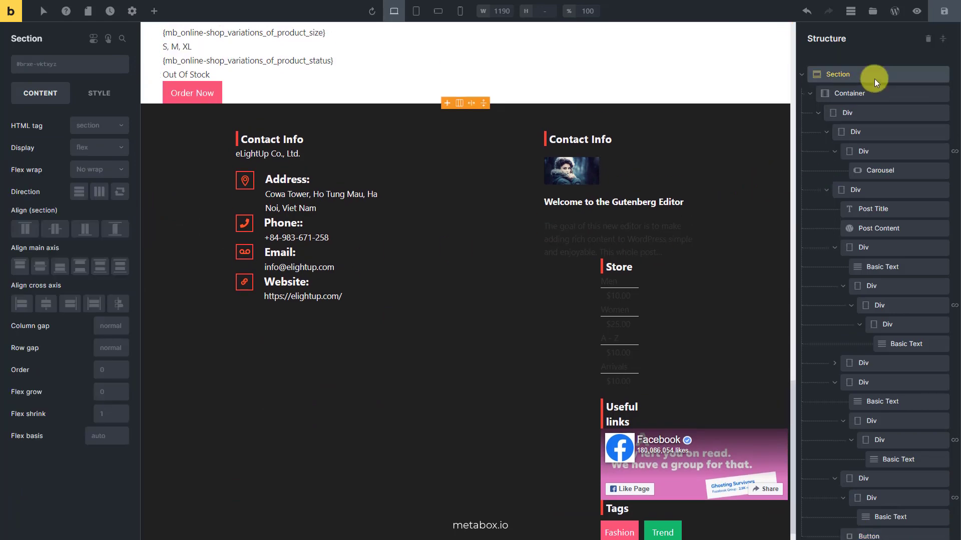
Give the section 40 top and bottom margins
click(102, 94)
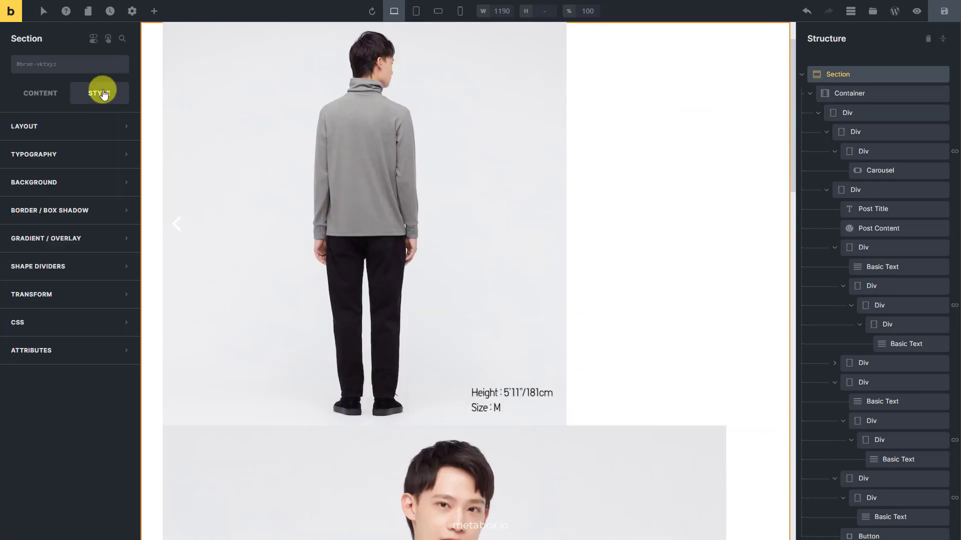
click(79, 125)
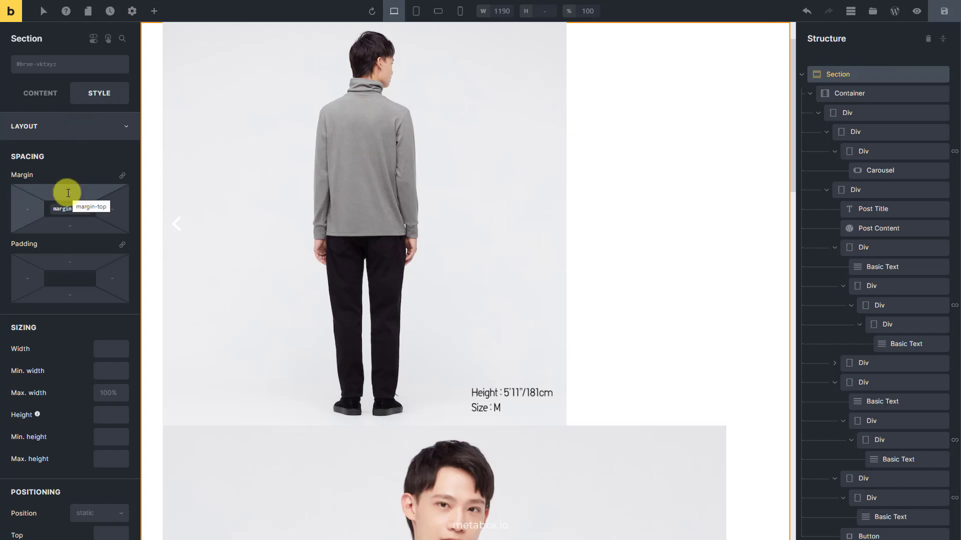
click(69, 194)
text(40)
click(78, 223)
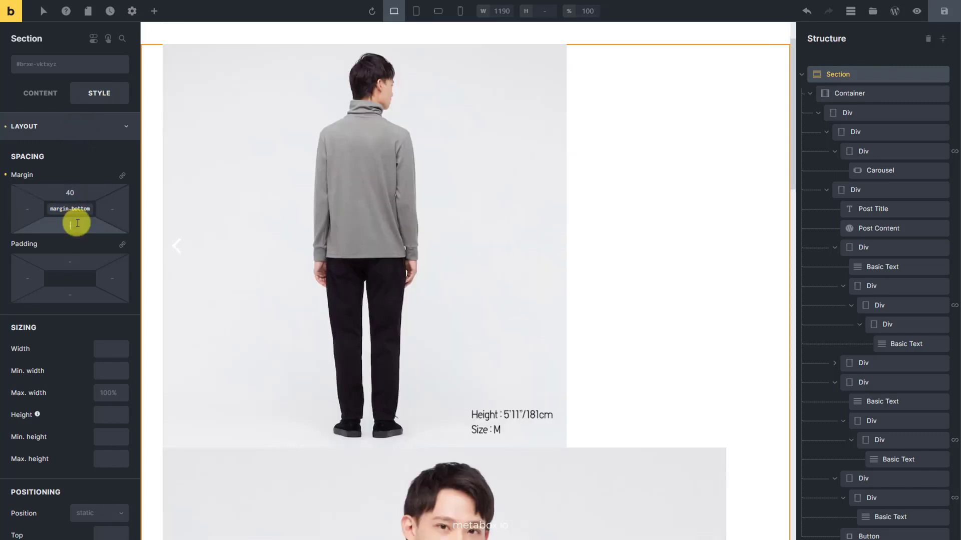
Set the gallery column to 60% width and the info column to 40% with 20 left padding
click(862, 133)
click(112, 363)
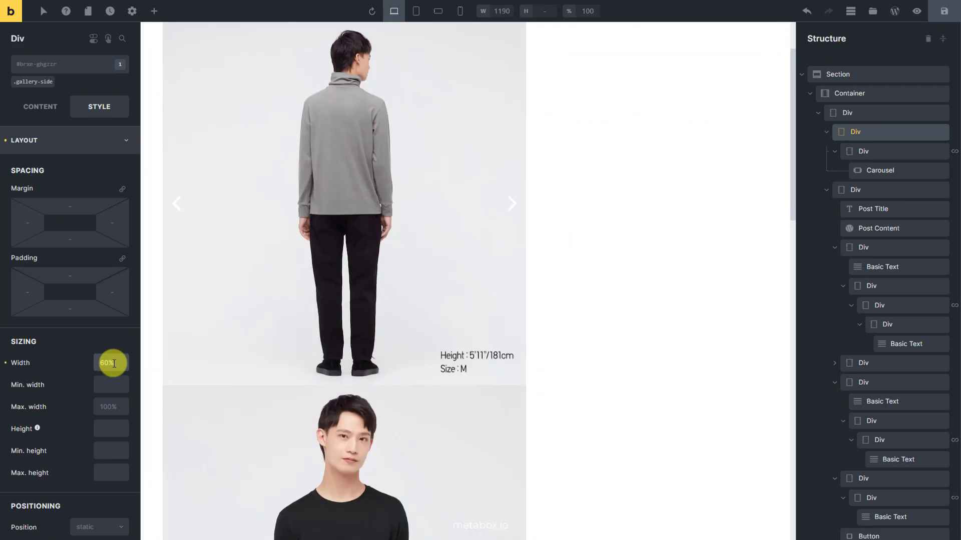
click(898, 193)
click(102, 361)
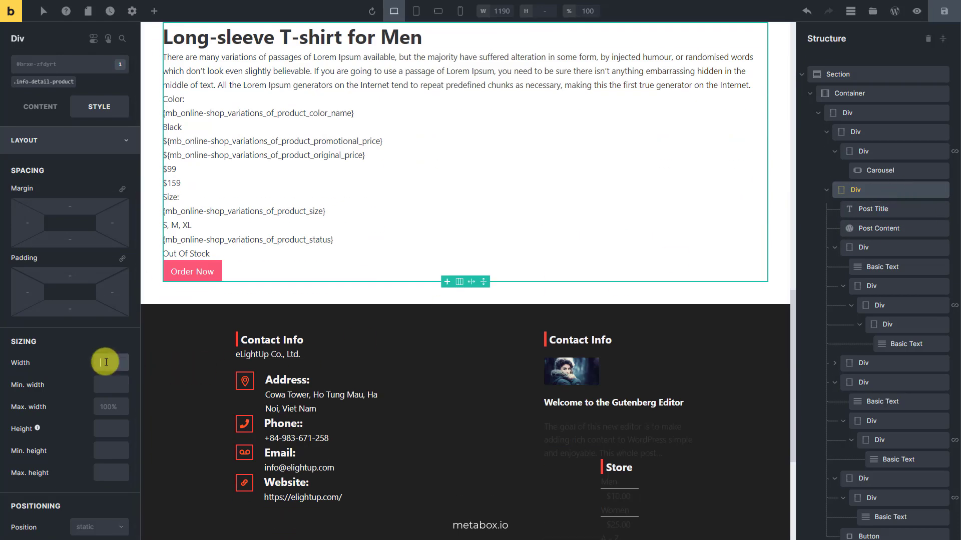
text(40%)
click(27, 291)
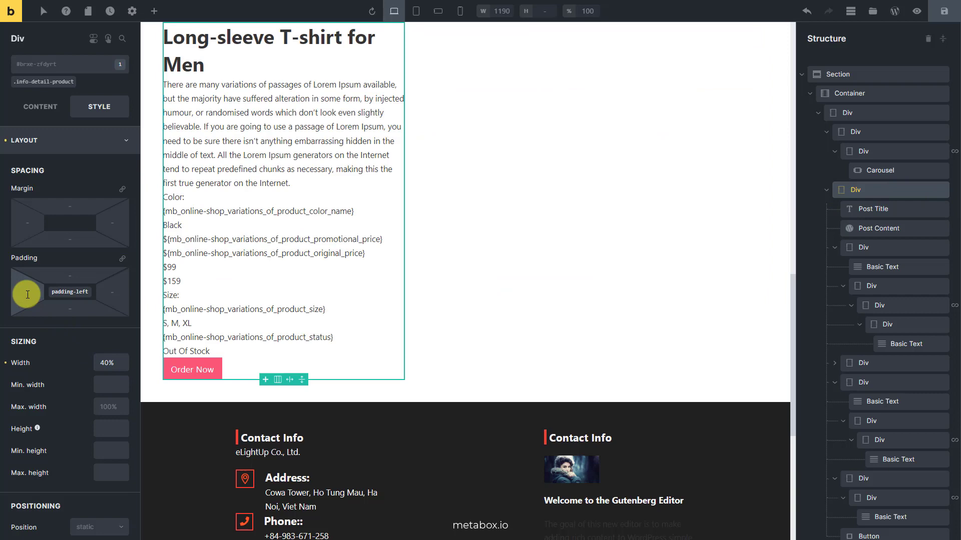
text(20)
Set the parent div's display to flex so both columns sit side by side
click(868, 117)
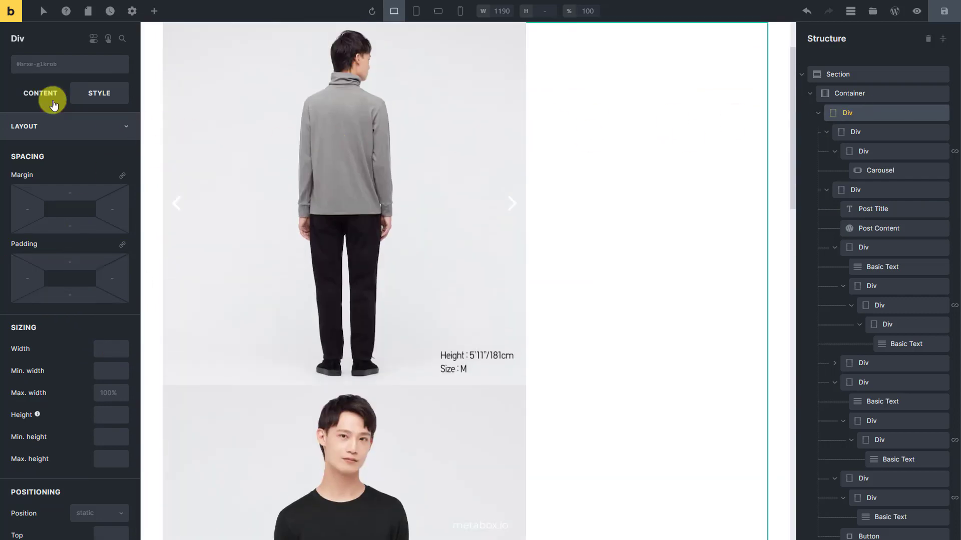
click(45, 93)
click(109, 175)
click(111, 191)
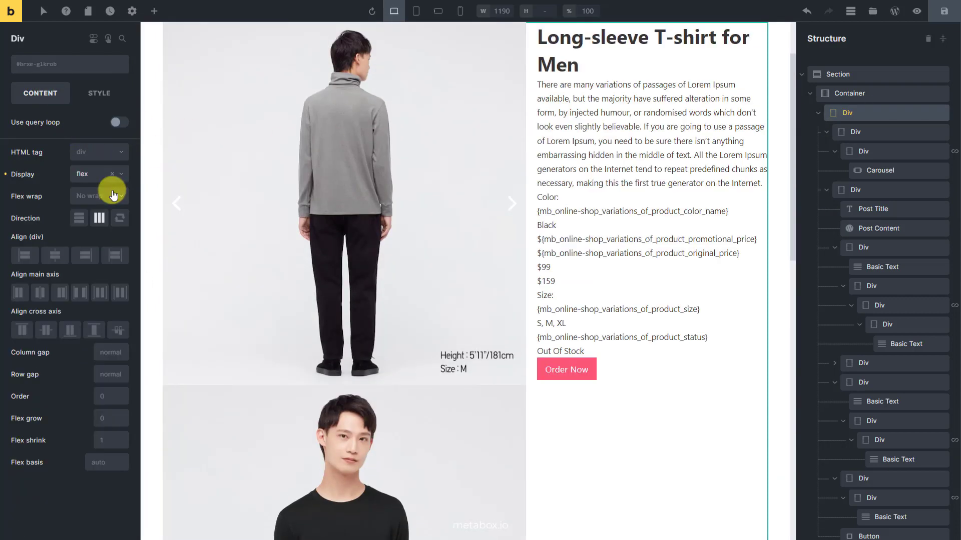
Make the product description text bold with font weight 700
click(831, 229)
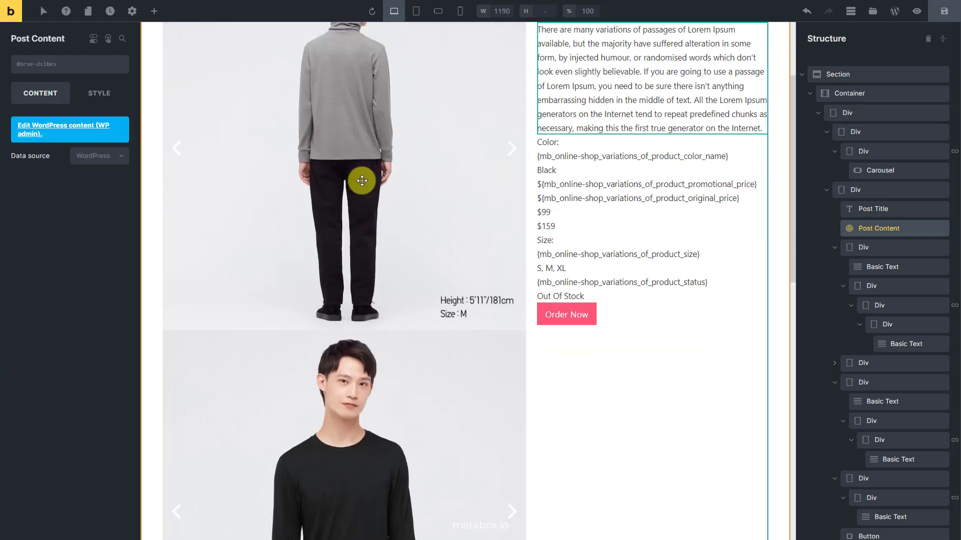
click(99, 92)
click(92, 125)
click(86, 153)
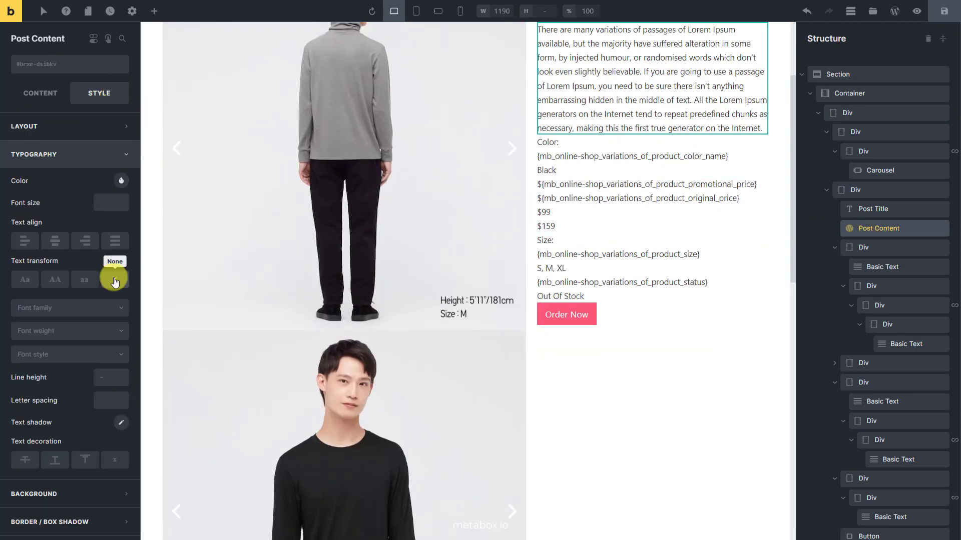
click(105, 330)
click(62, 455)
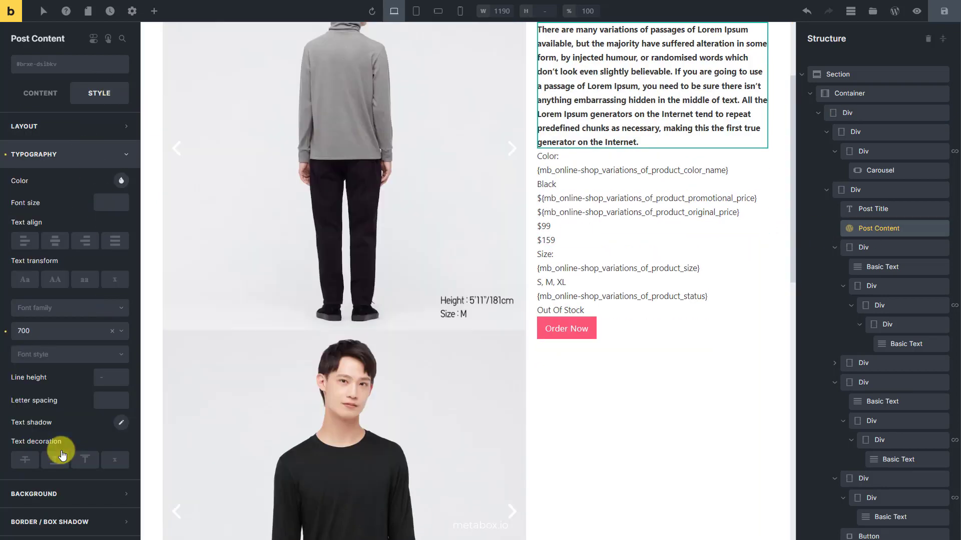
Give the colour group 10 top and 10 bottom margins
click(847, 247)
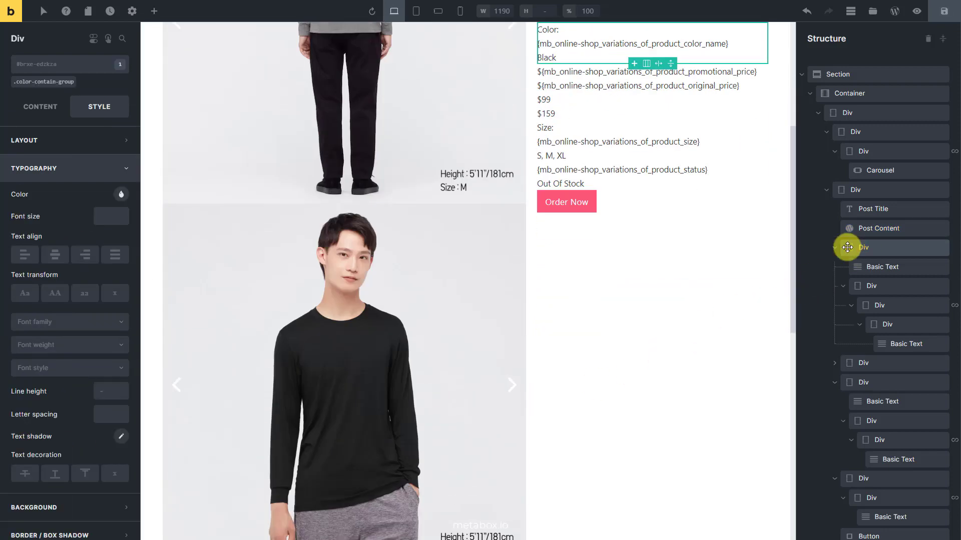
click(118, 170)
click(92, 140)
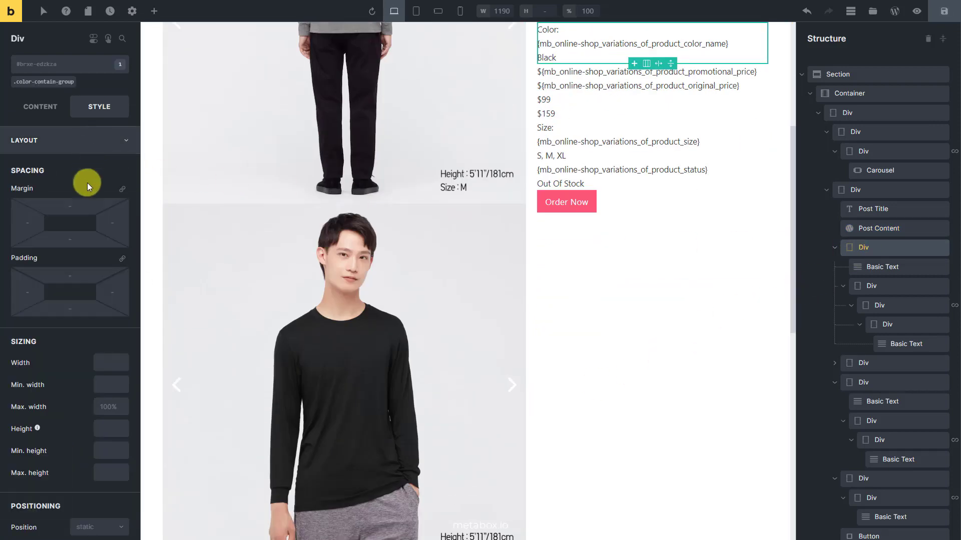
click(75, 207)
text(10)
click(86, 236)
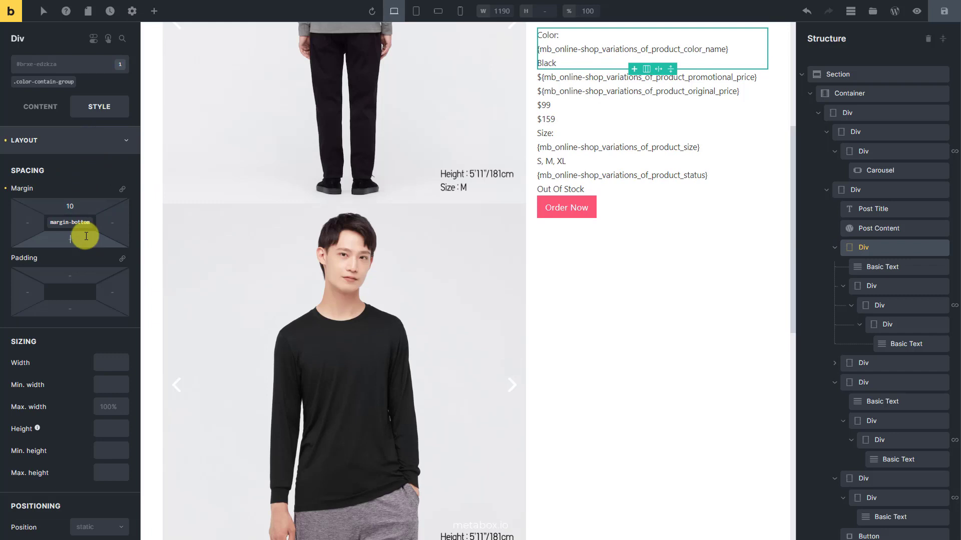
text(10)
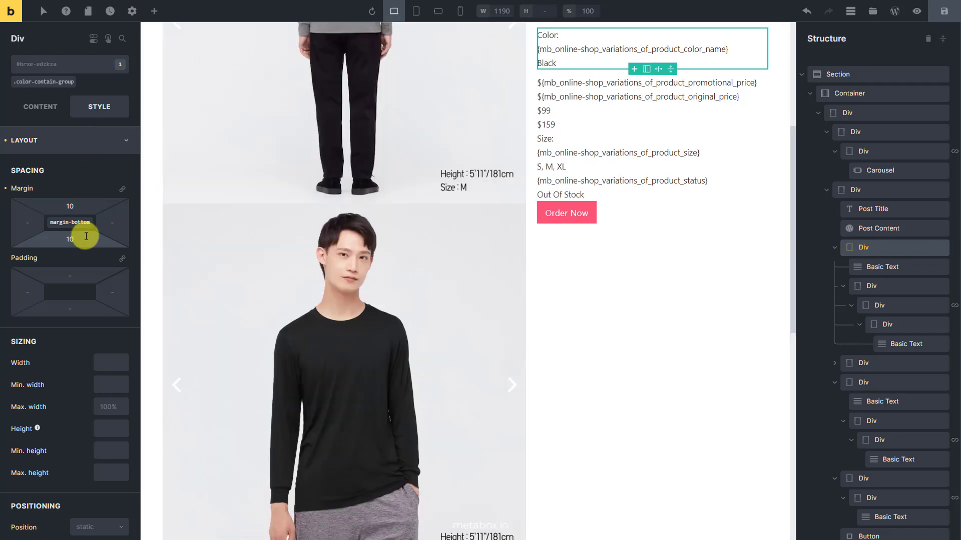
Give the size group 10 top/bottom margins and Order Now a 10 top margin
click(828, 382)
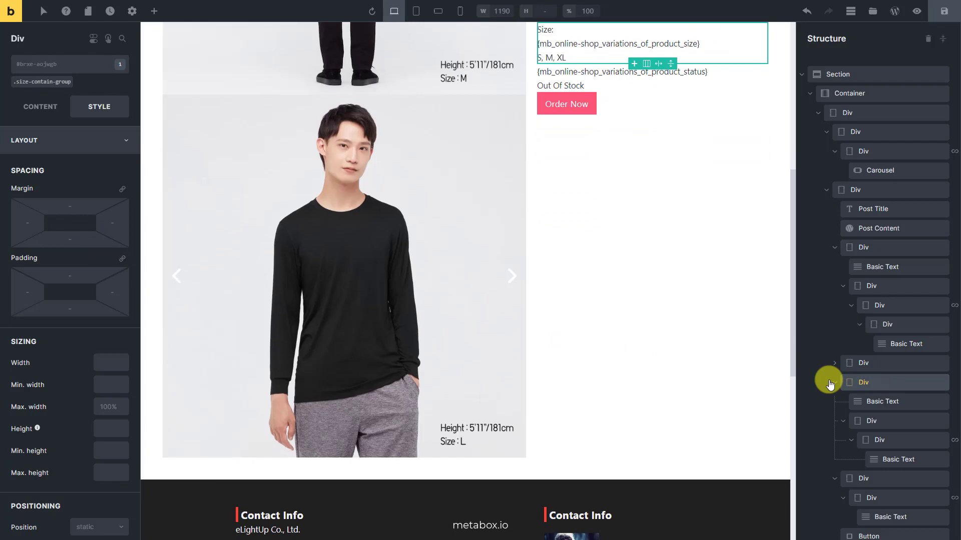
click(75, 207)
text(10)
click(75, 239)
text(10)
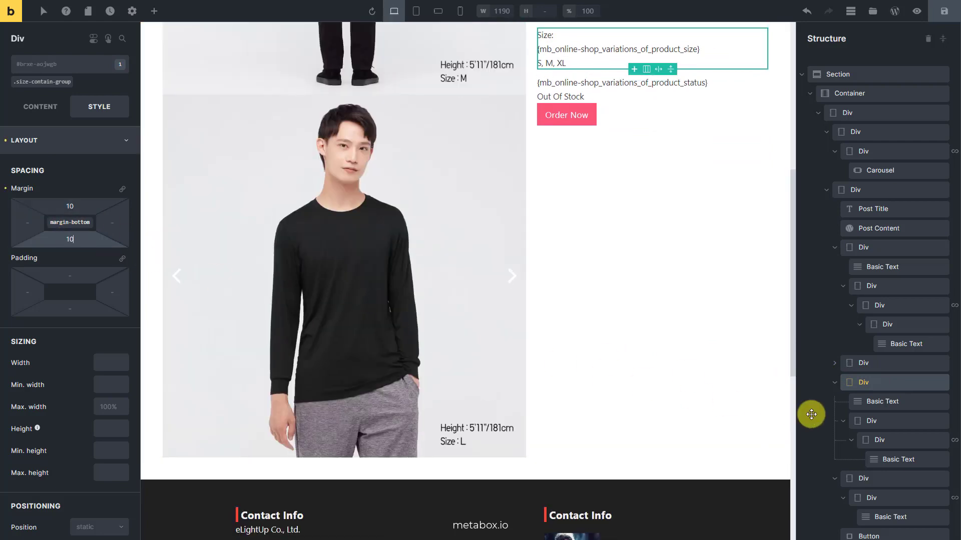
scroll(821, 415, down, 1)
click(880, 518)
click(83, 190)
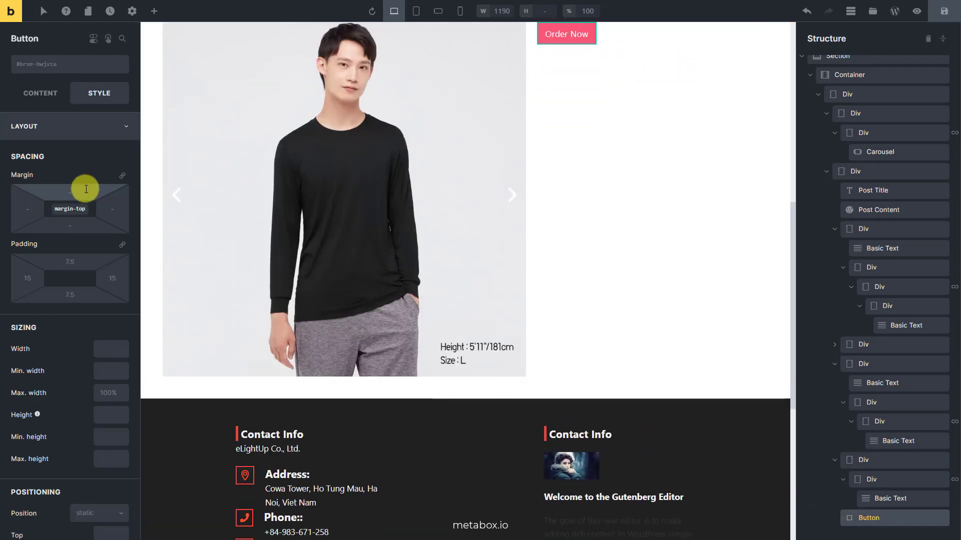
text(10)
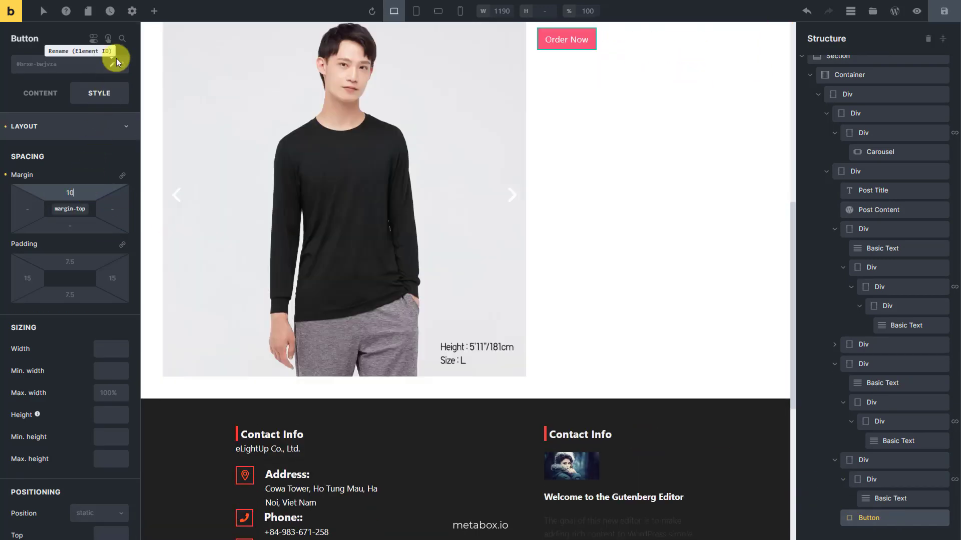
click(132, 11)
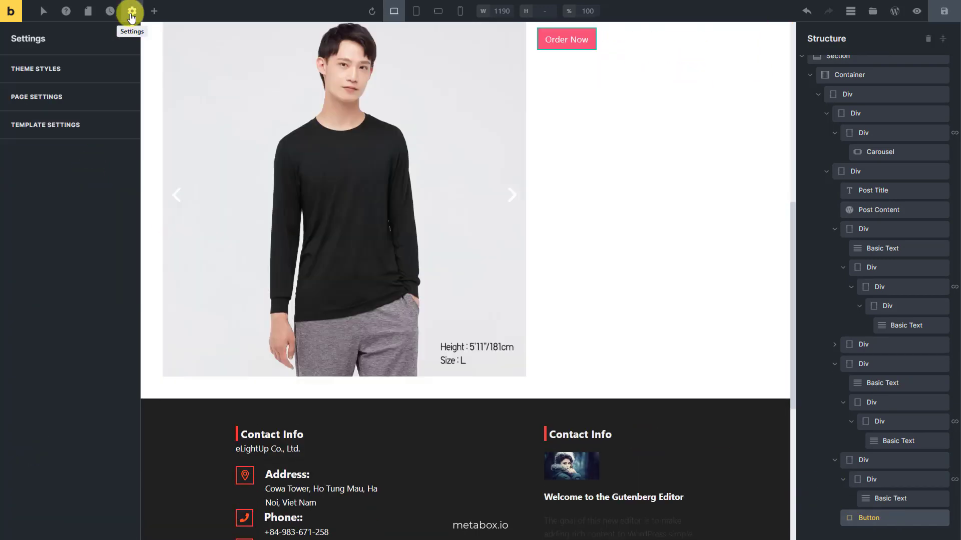
Paste the swatch CSS into Page Settings' Custom CSS, then save and preview the template
click(102, 95)
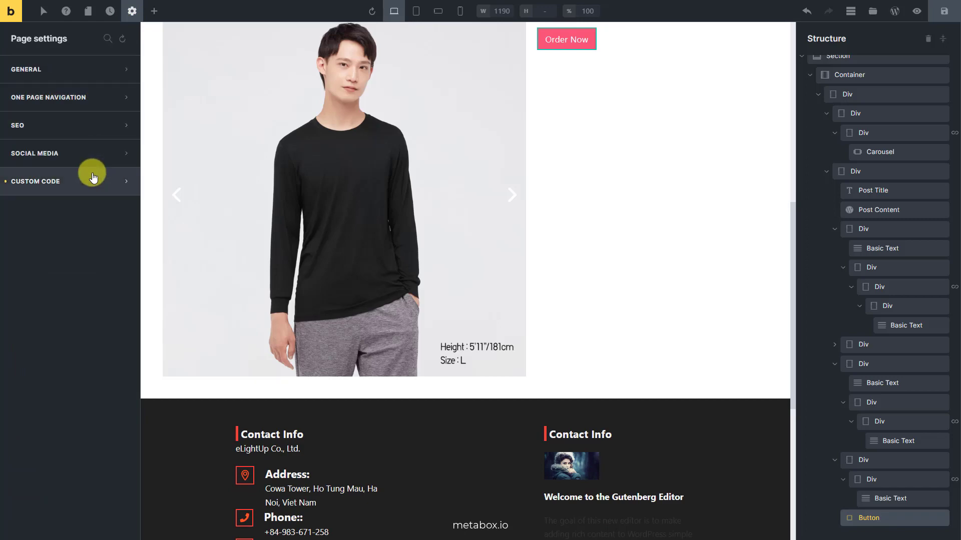
click(92, 177)
click(204, 237)
key(ctrl+v)
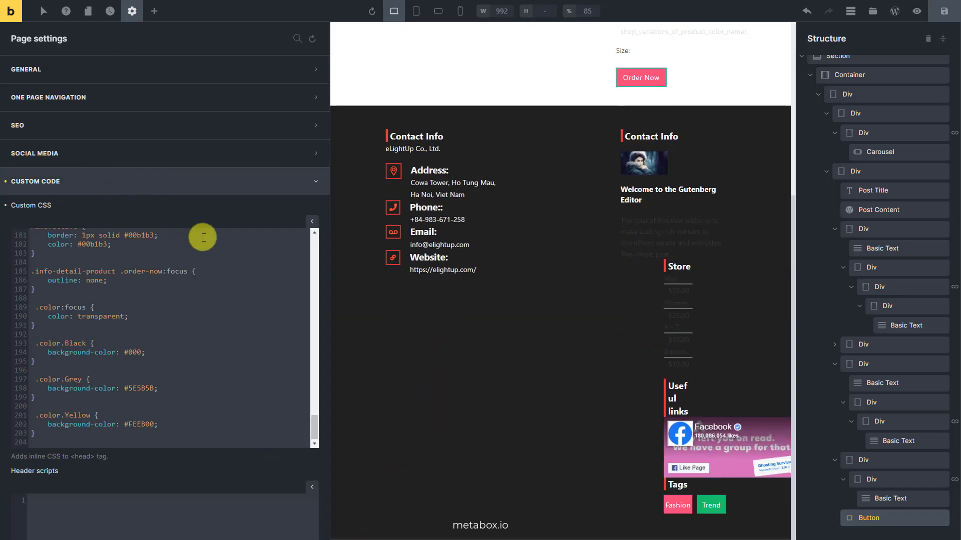
click(636, 103)
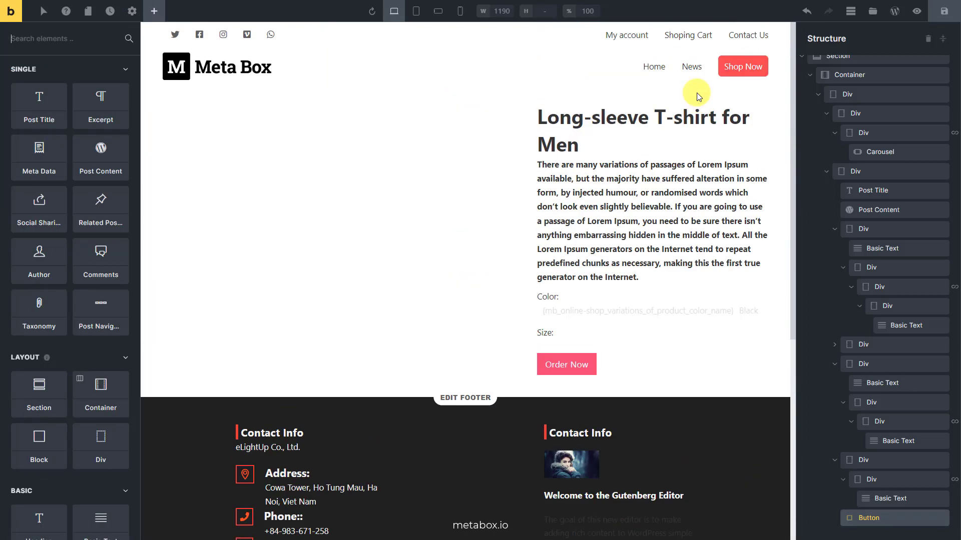
click(942, 15)
click(917, 13)
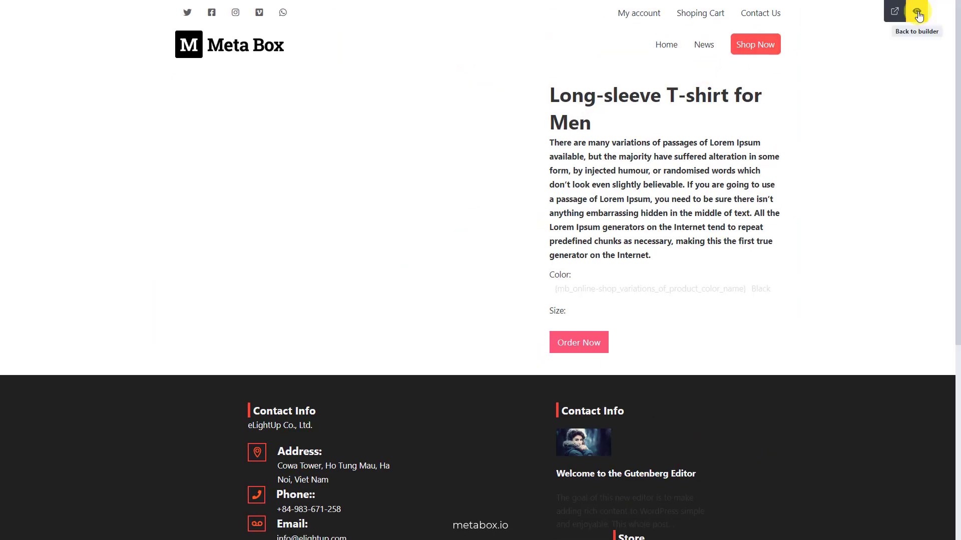
On the live product page, advance the carousel and switch colours Black, Grey, then Black
click(895, 12)
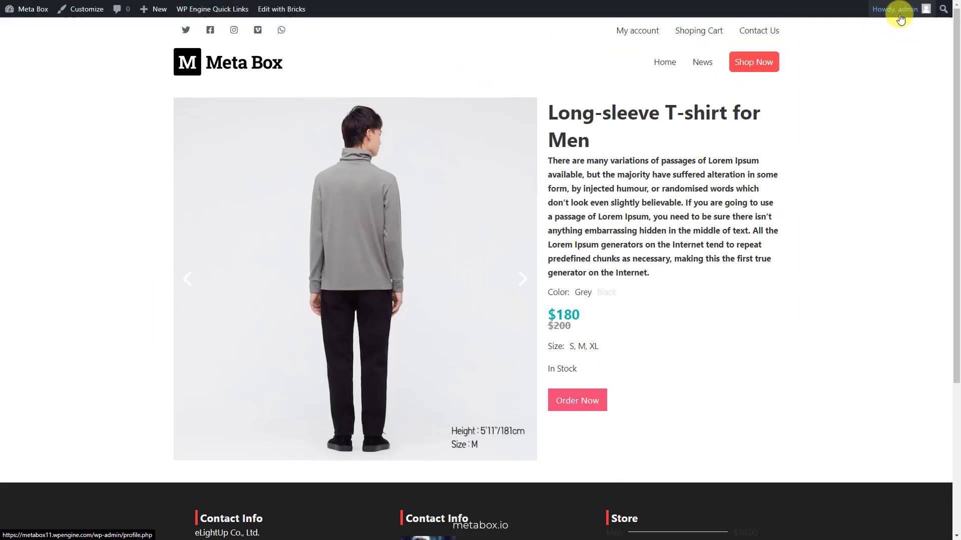
click(523, 279)
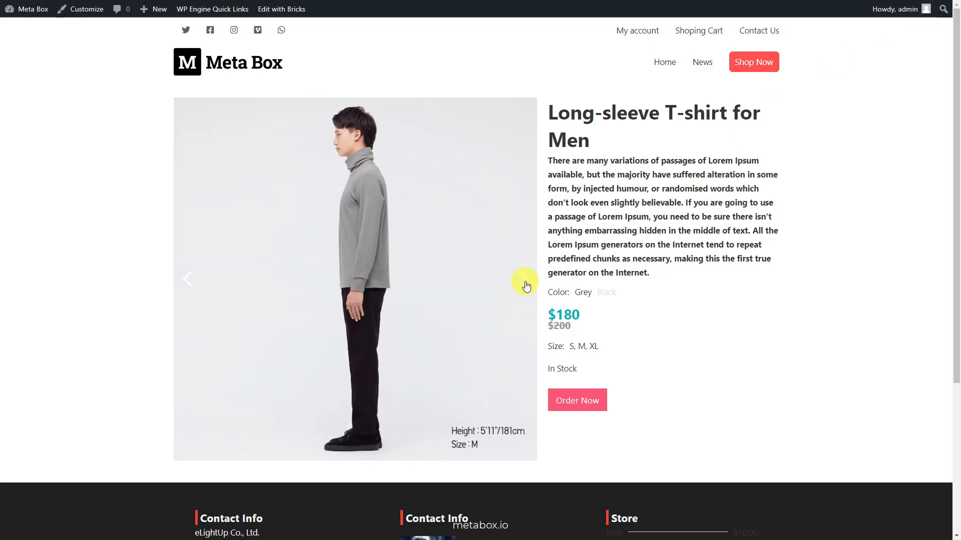
click(605, 294)
click(582, 294)
click(606, 296)
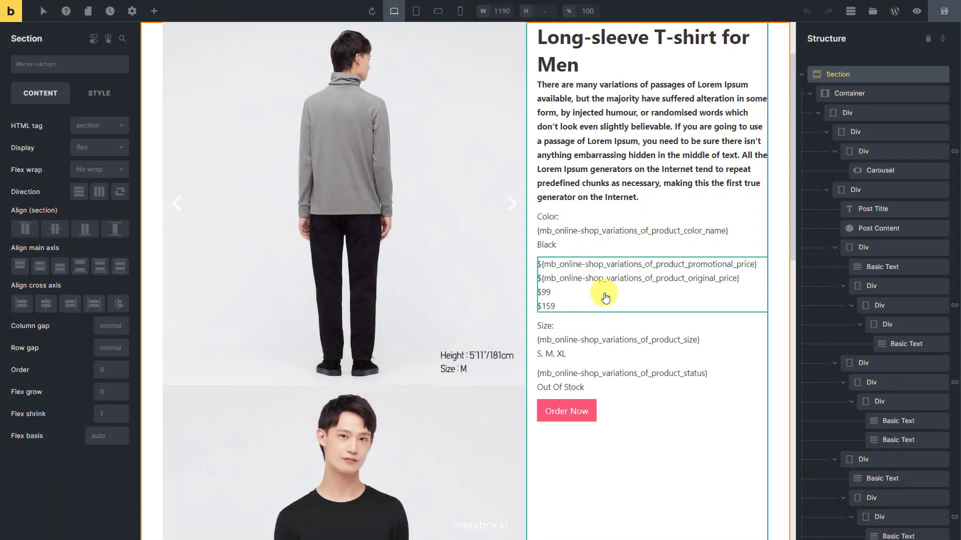
Prepend 'color' to the colour link's class attribute value
click(896, 324)
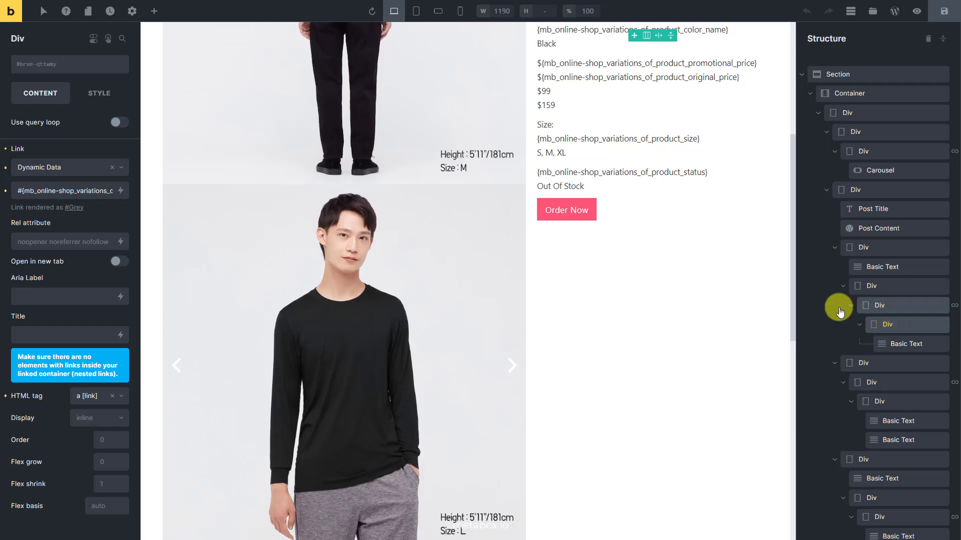
click(100, 93)
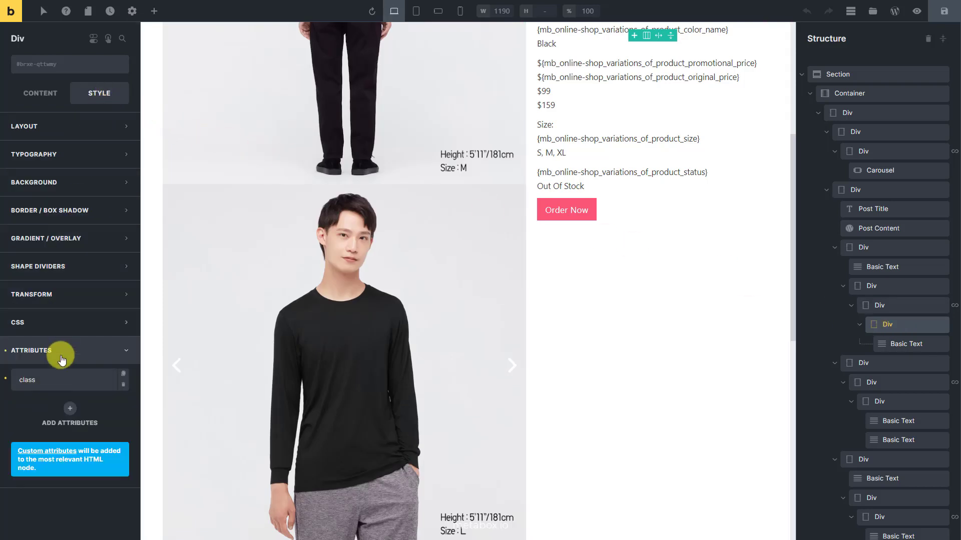
click(55, 380)
click(33, 471)
text(color {mb_online-shop_)
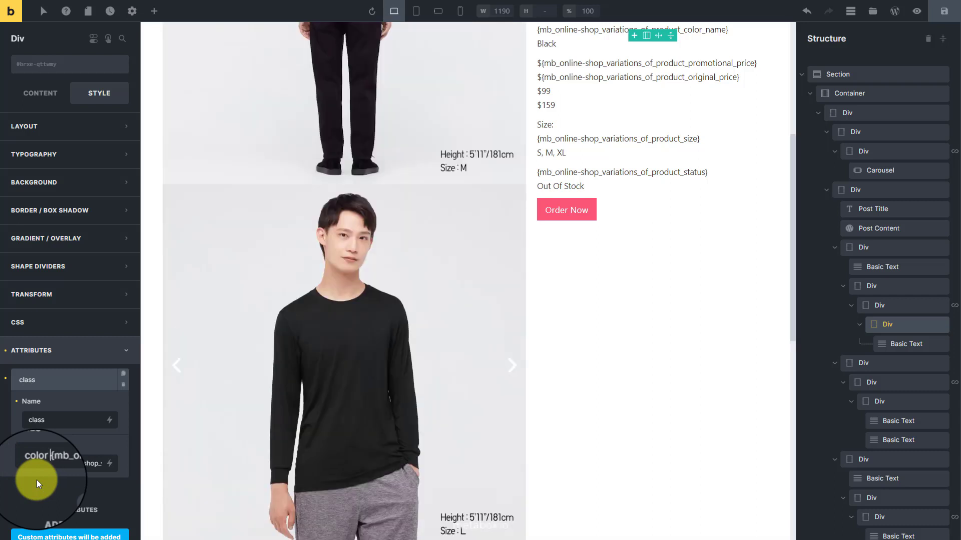
Save the template and view it on the live product page
click(944, 12)
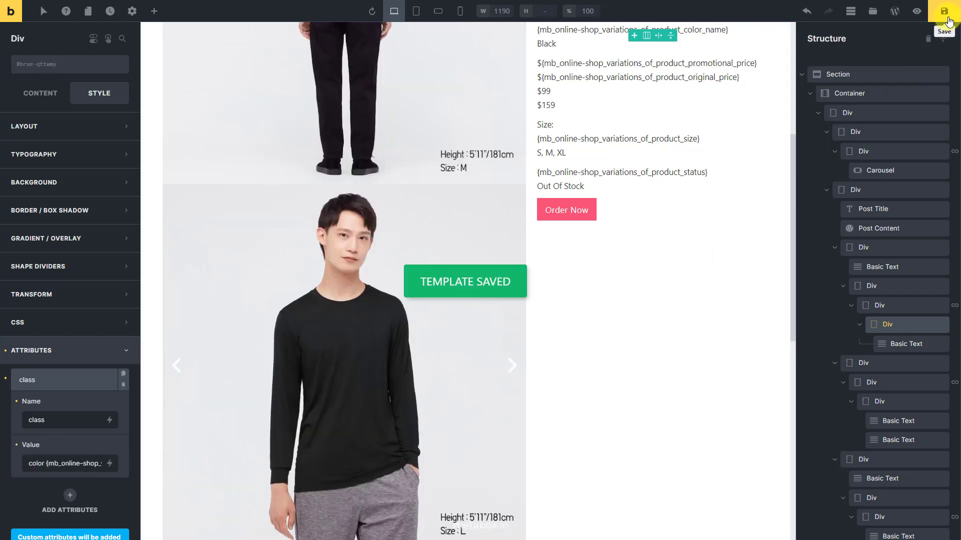
click(917, 11)
click(895, 14)
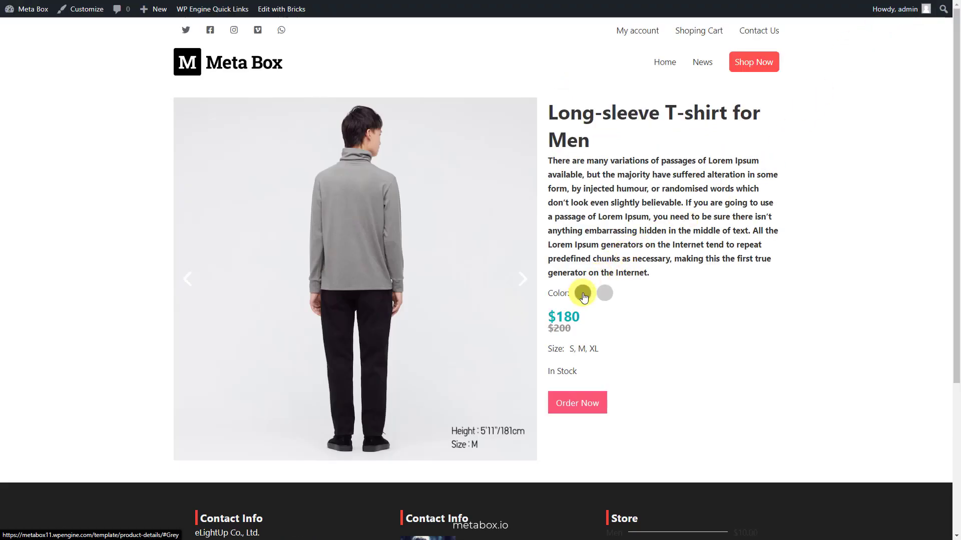
Pick the Black, Grey, then Black swatches, ending on the black shirt marked Out Of Stock
click(606, 297)
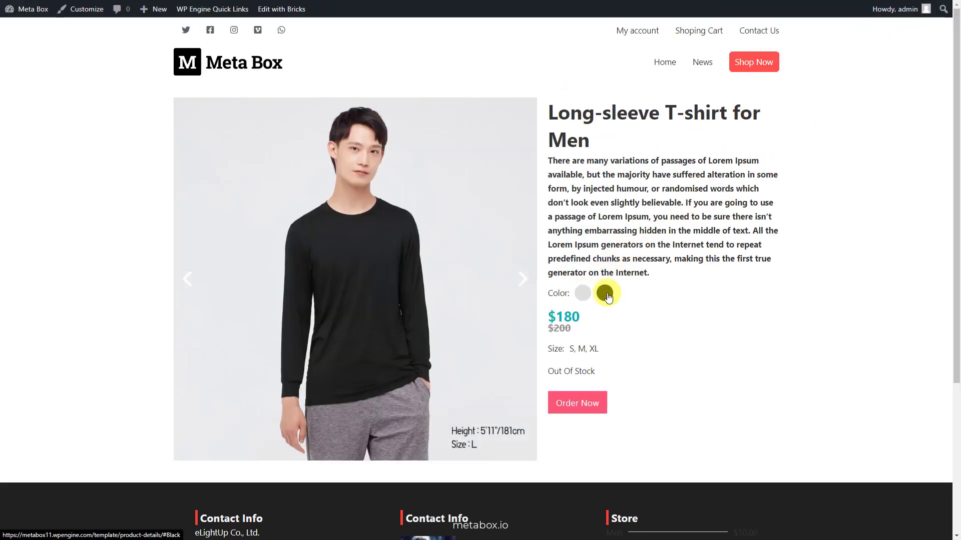
click(583, 294)
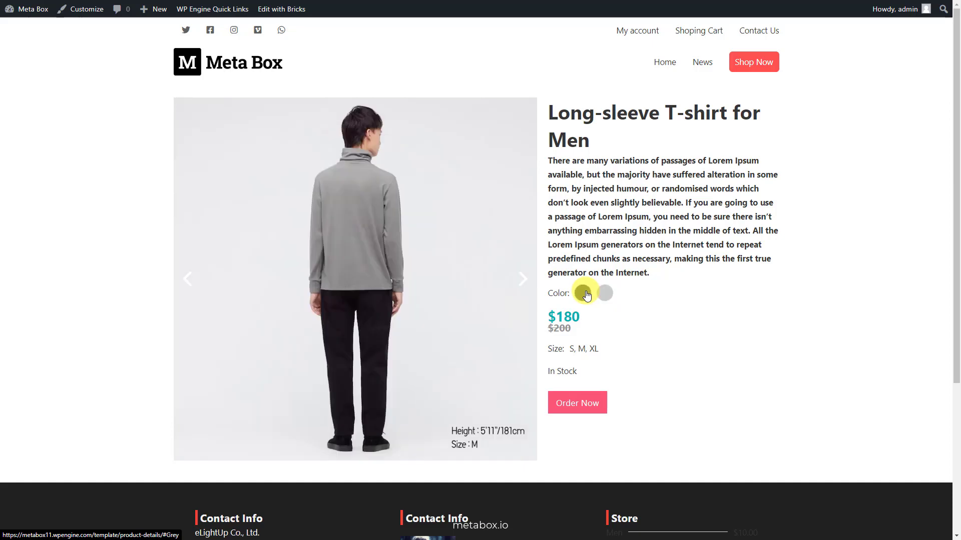
click(605, 296)
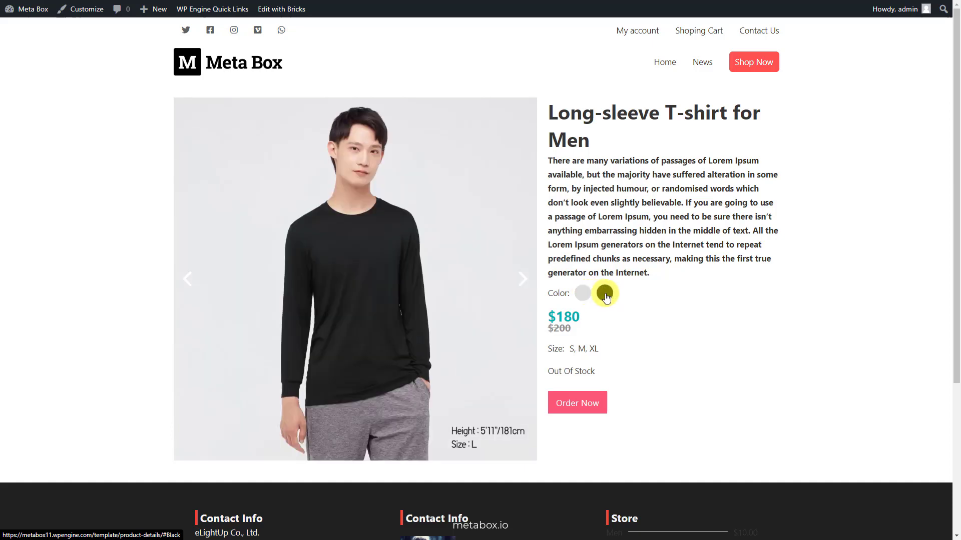